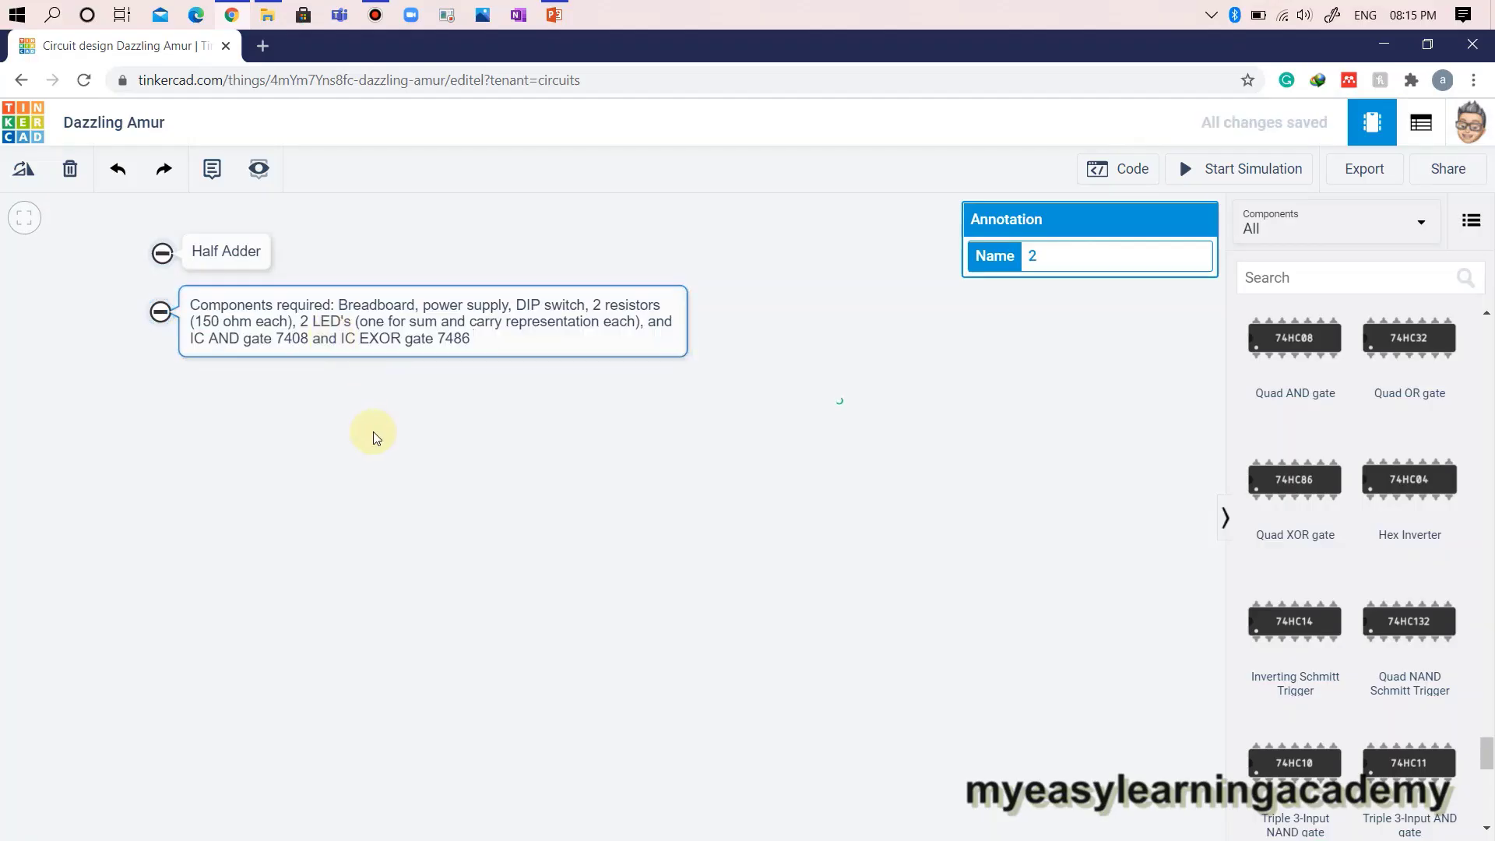
# - Place a 74HC08 Quad AND chip and a 74HC86 Quad XOR chip on the canvas
pyautogui.click(374, 434)
pyautogui.moveTo(1288, 338); pyautogui.dragTo(453, 415)
pyautogui.moveTo(1294, 479); pyautogui.dragTo(609, 421)
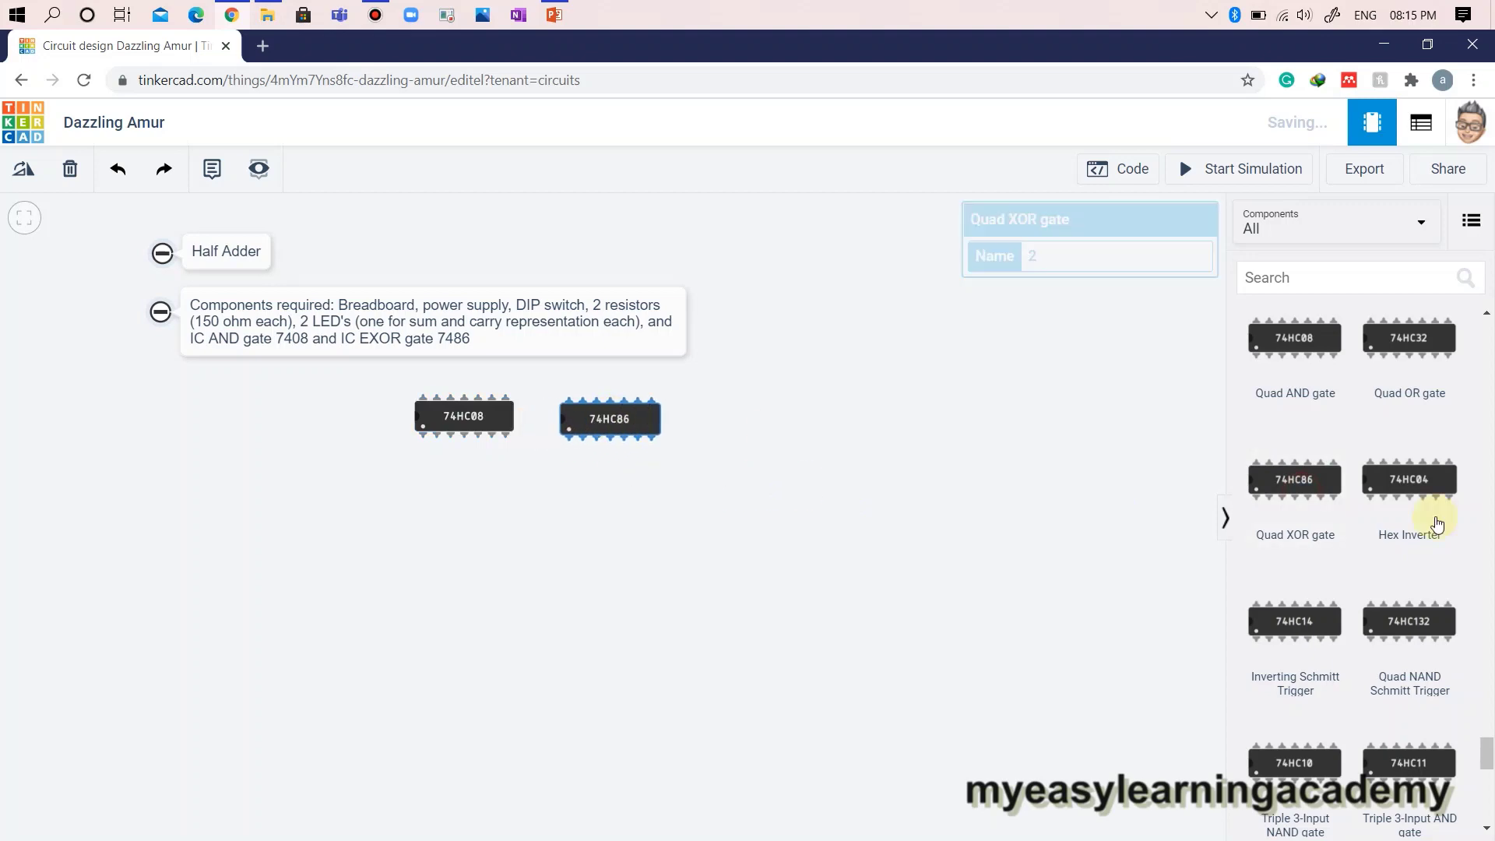
# - Add a 5 V, 5 A power supply to the left of the chips
pyautogui.scroll(2, 1374, 554)
pyautogui.scroll(10, 1374, 555)
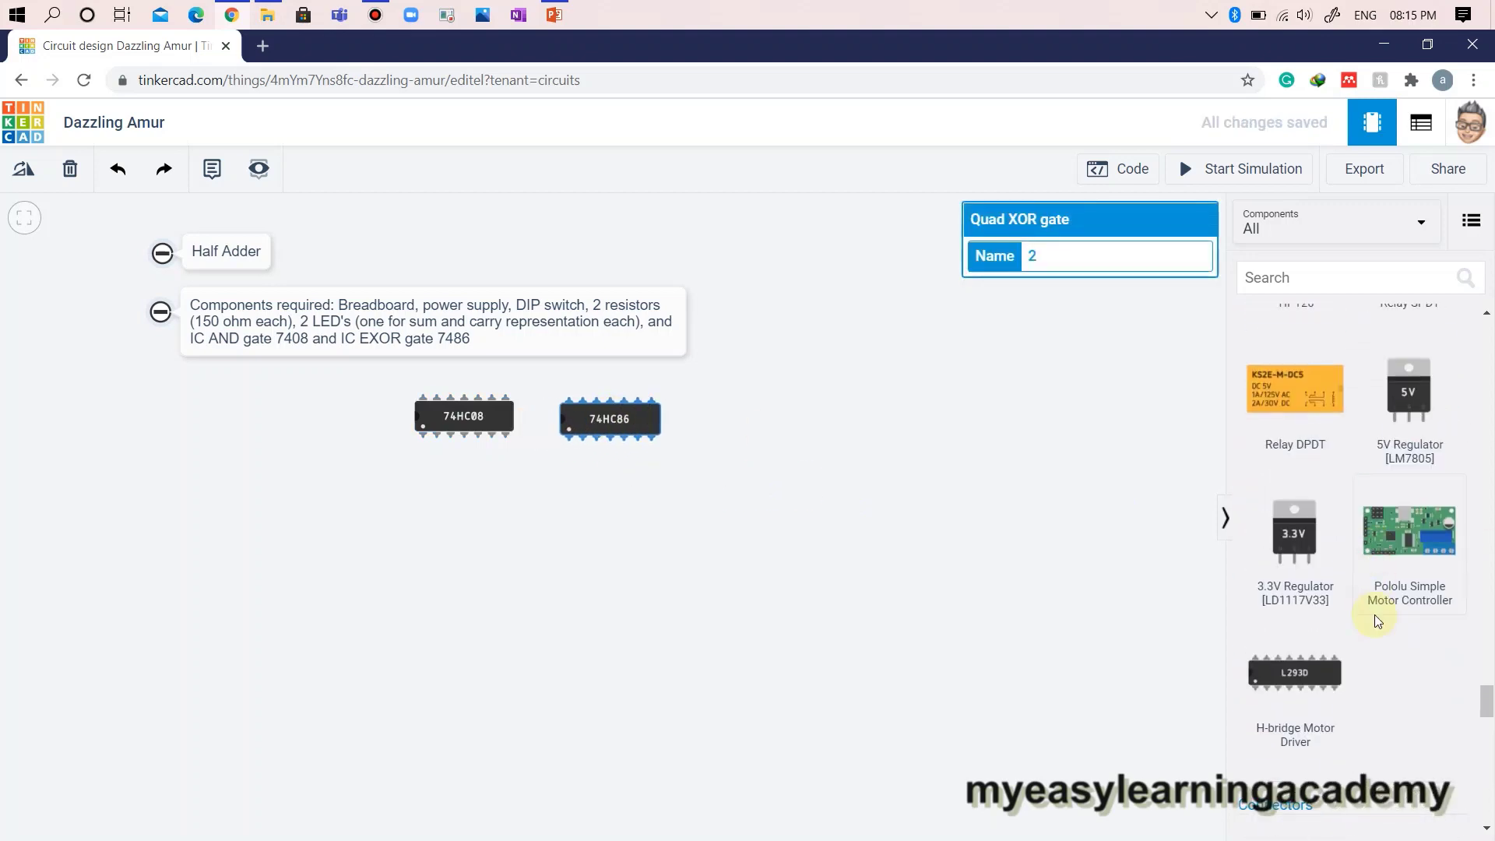
pyautogui.scroll(8, 1375, 614)
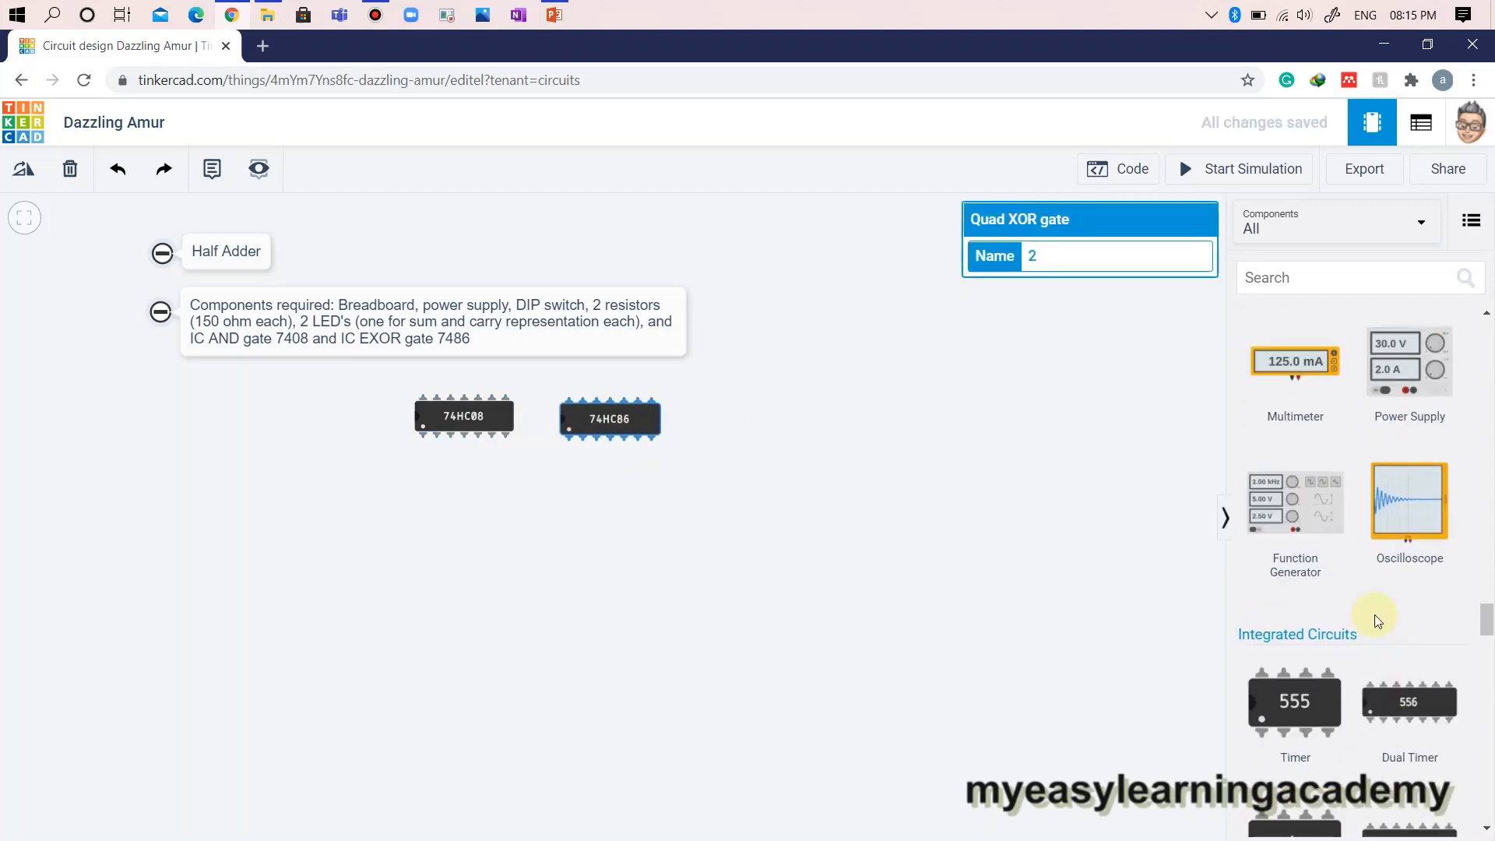
pyautogui.click(293, 423)
pyautogui.scroll(5, 1408, 510)
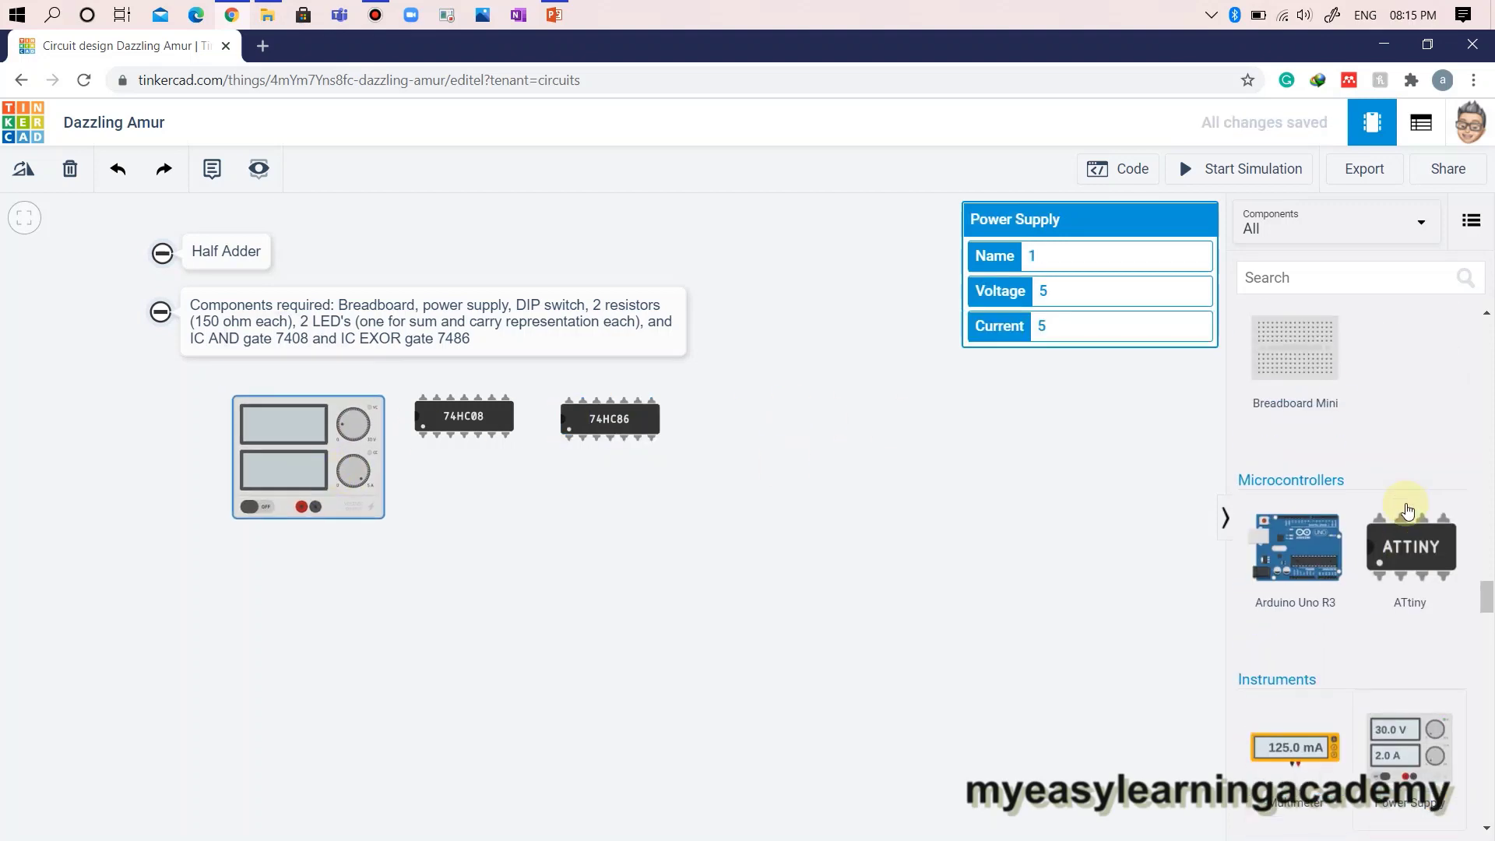
pyautogui.scroll(3, 1385, 572)
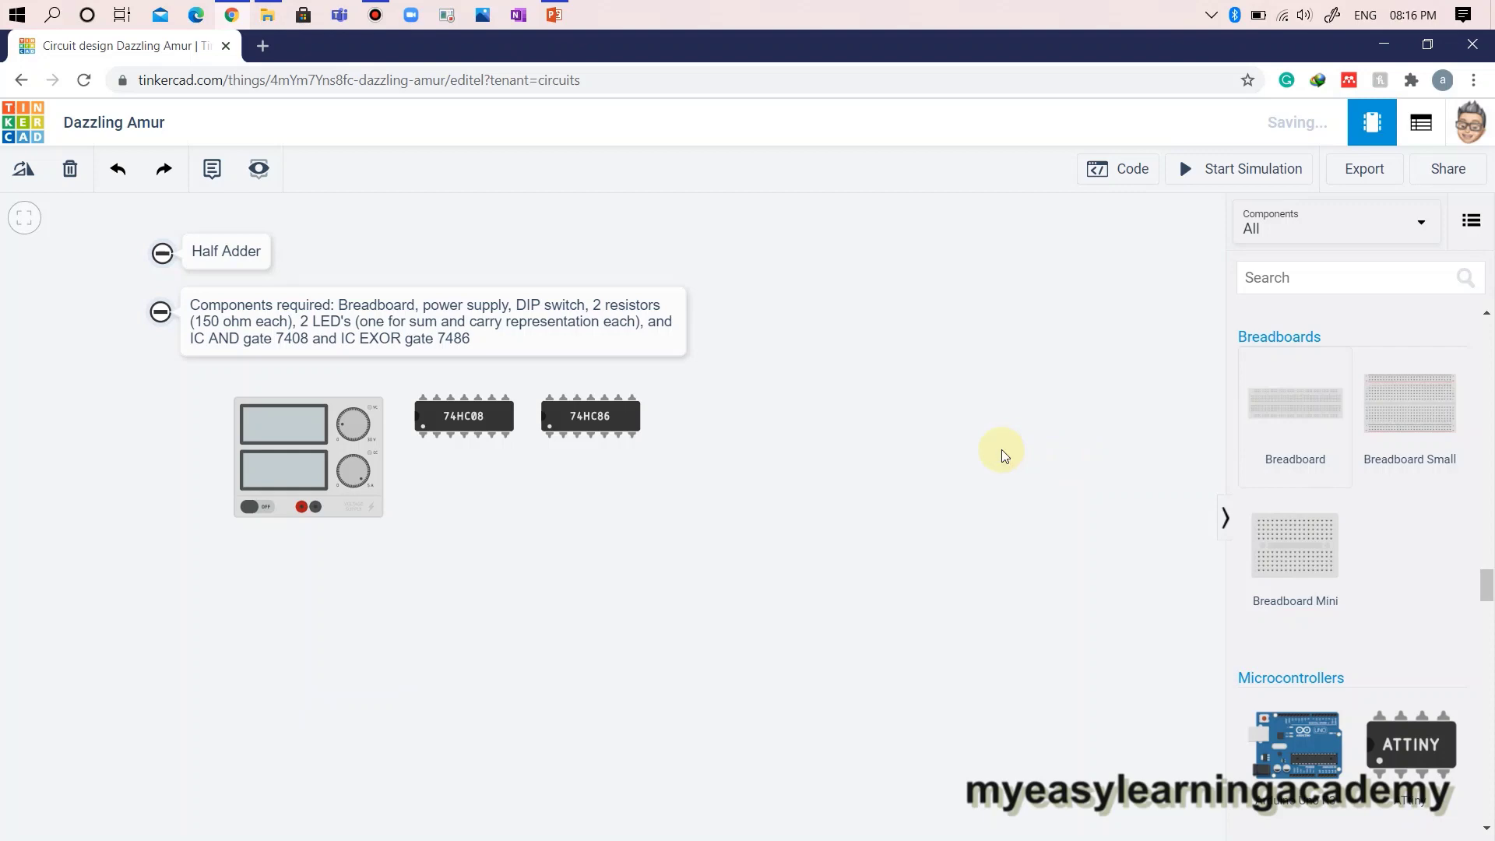
# - Place a breadboard below the chips and a four-way DIP switch on the canvas
pyautogui.click(1021, 606)
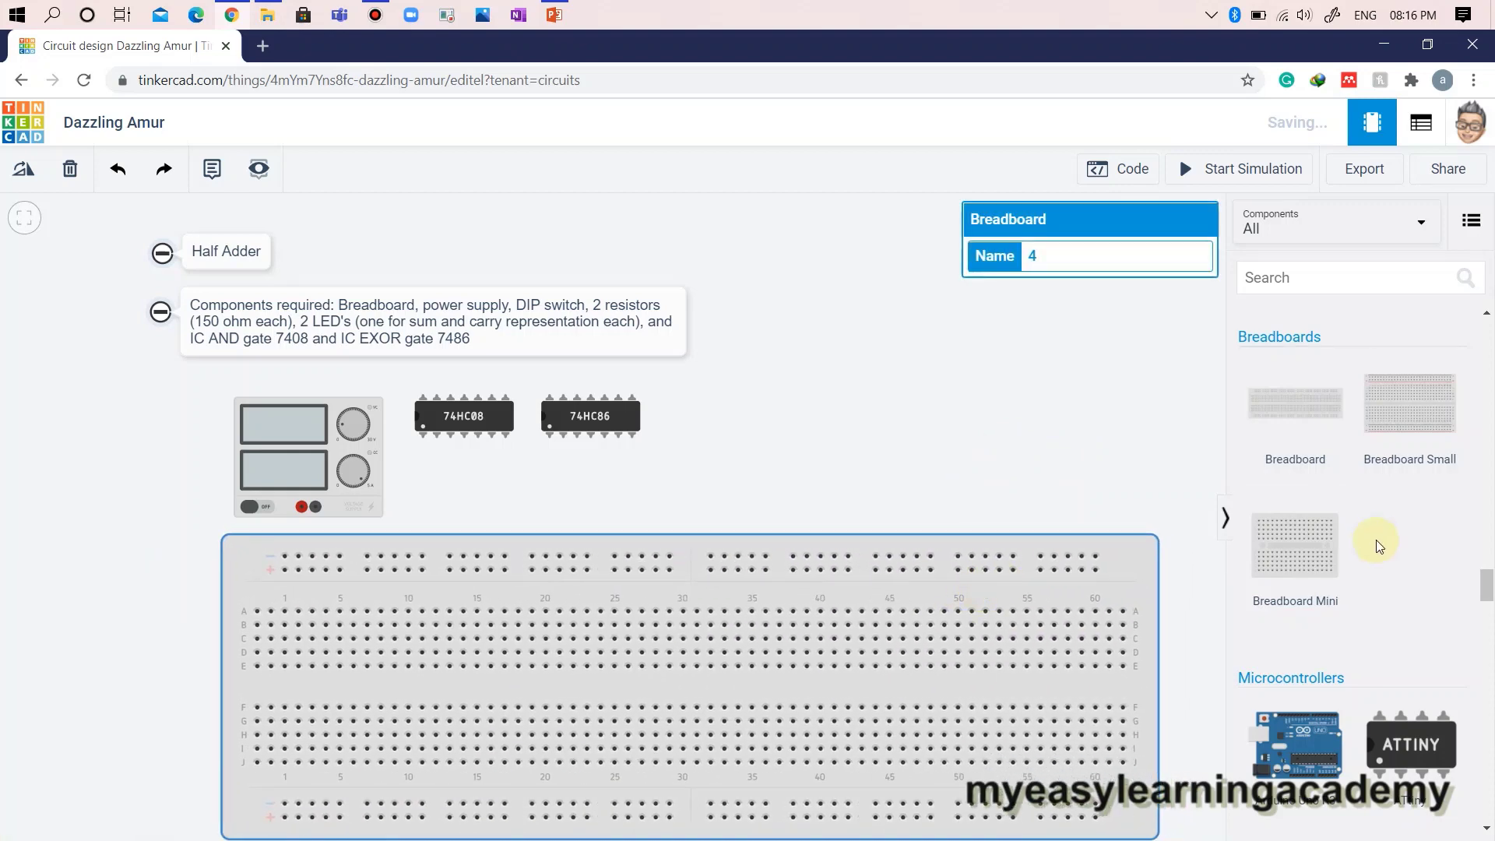
pyautogui.scroll(3, 1371, 542)
pyautogui.scroll(18, 1362, 545)
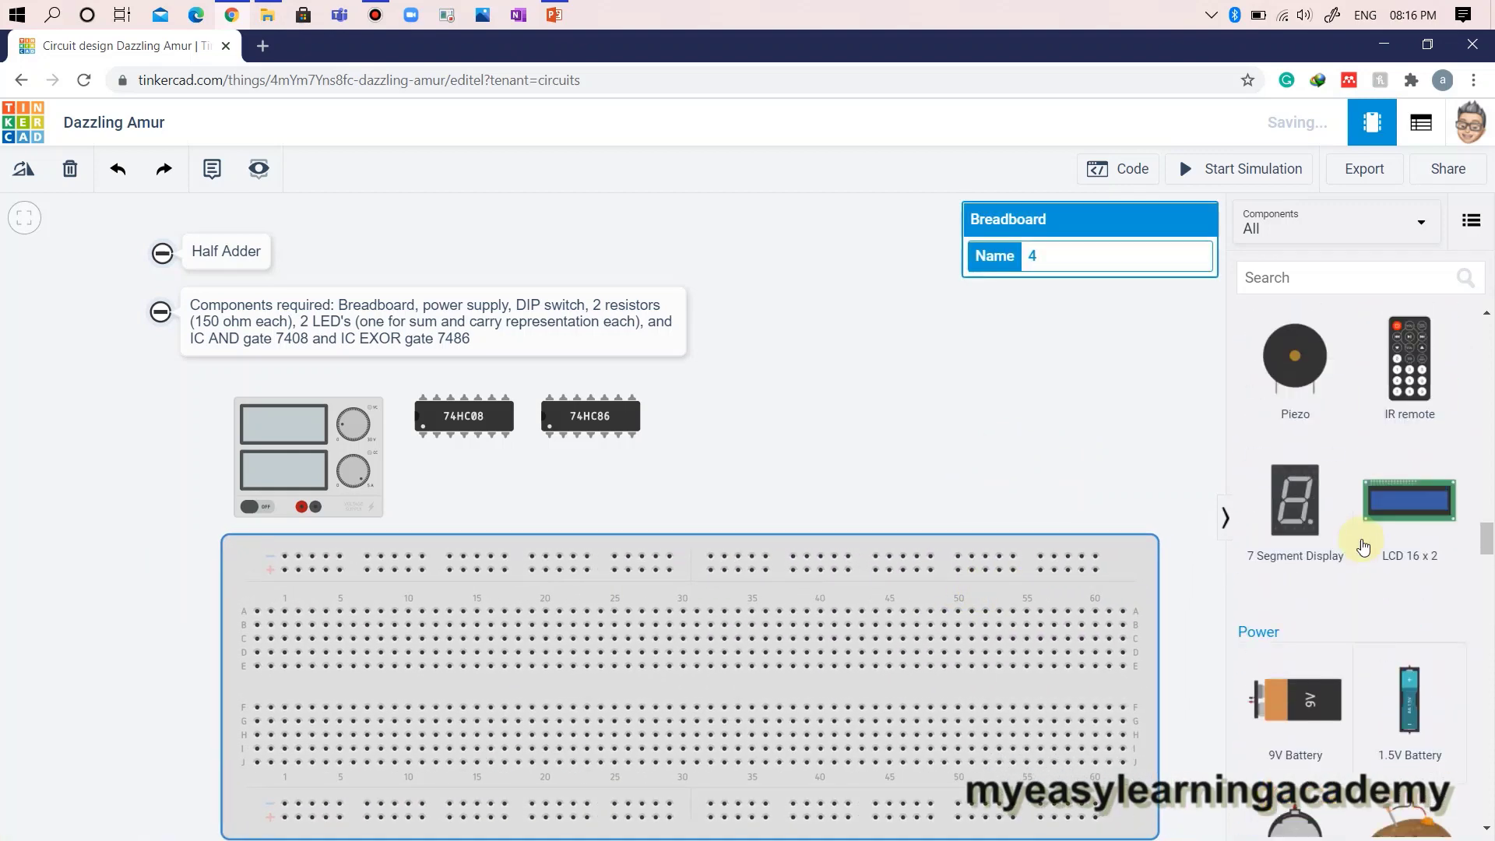
pyautogui.scroll(15, 1361, 539)
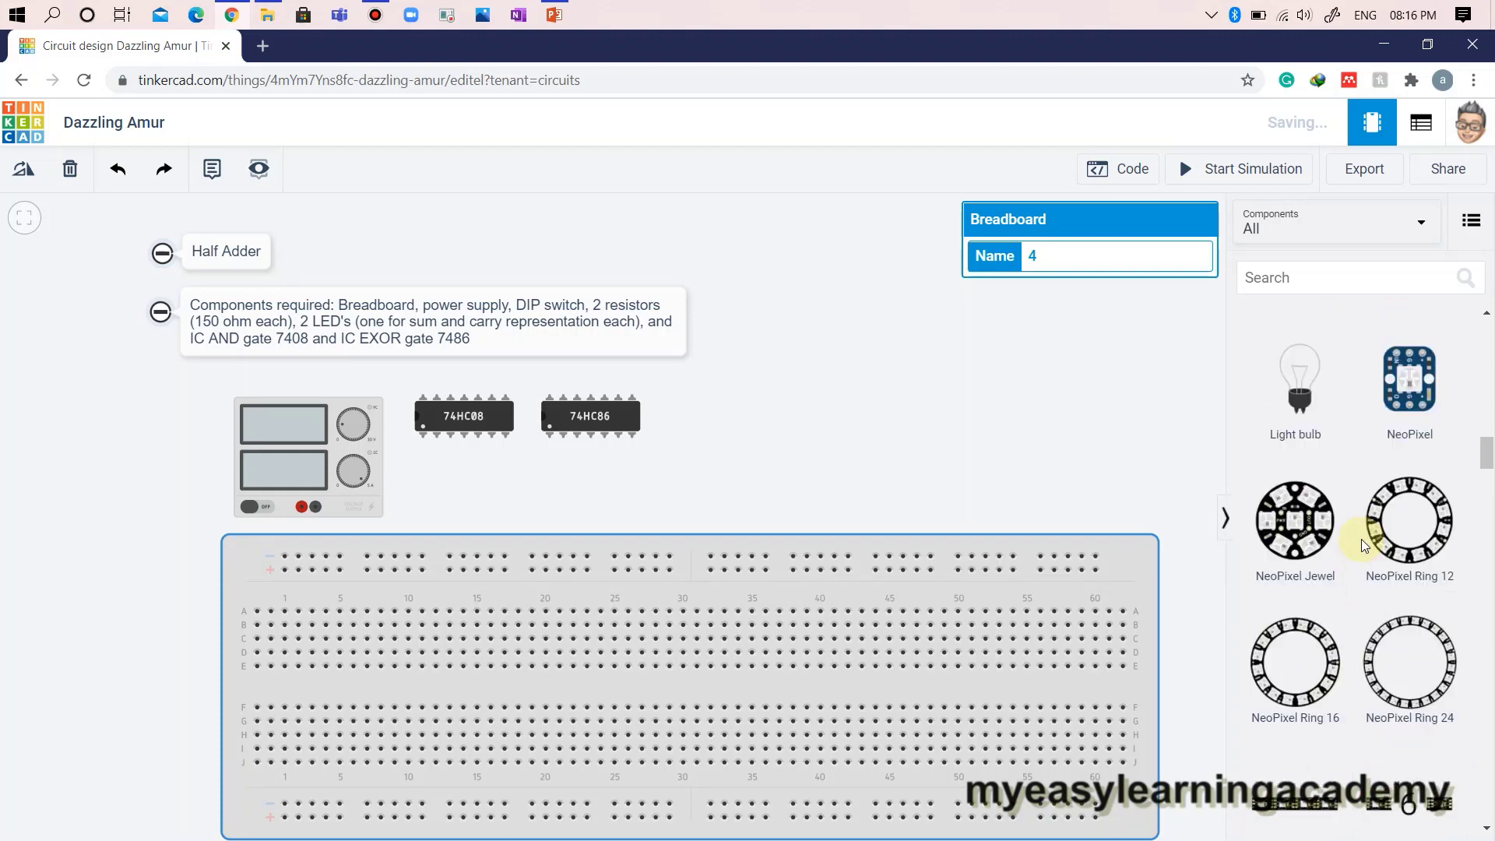
pyautogui.moveTo(1292, 526); pyautogui.dragTo(1245, 533)
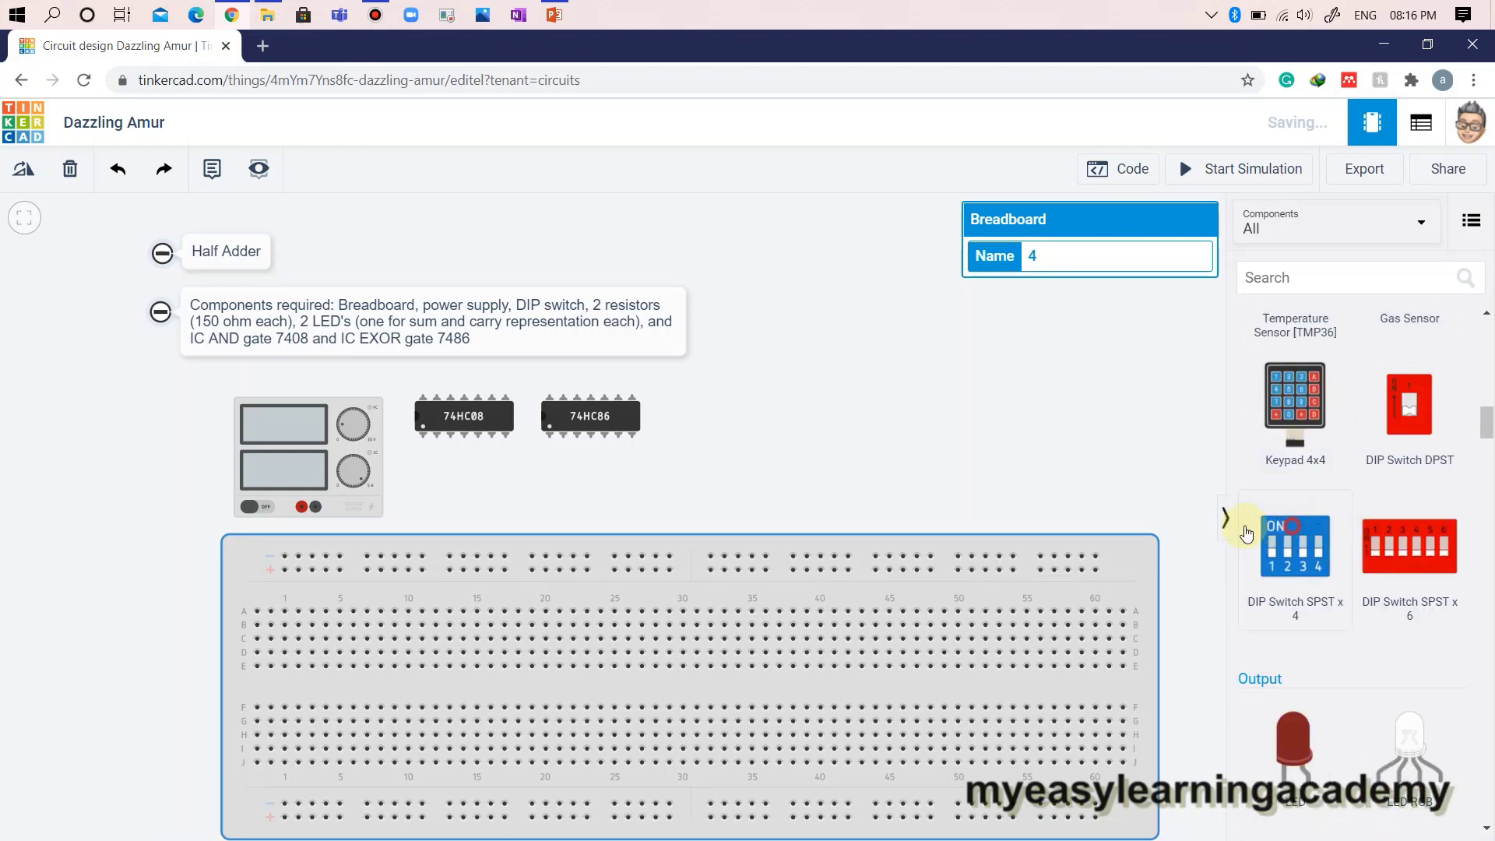
pyautogui.moveTo(740, 441); pyautogui.dragTo(740, 441)
# - Add two resistors and two red LEDs beside them
pyautogui.scroll(10, 1397, 521)
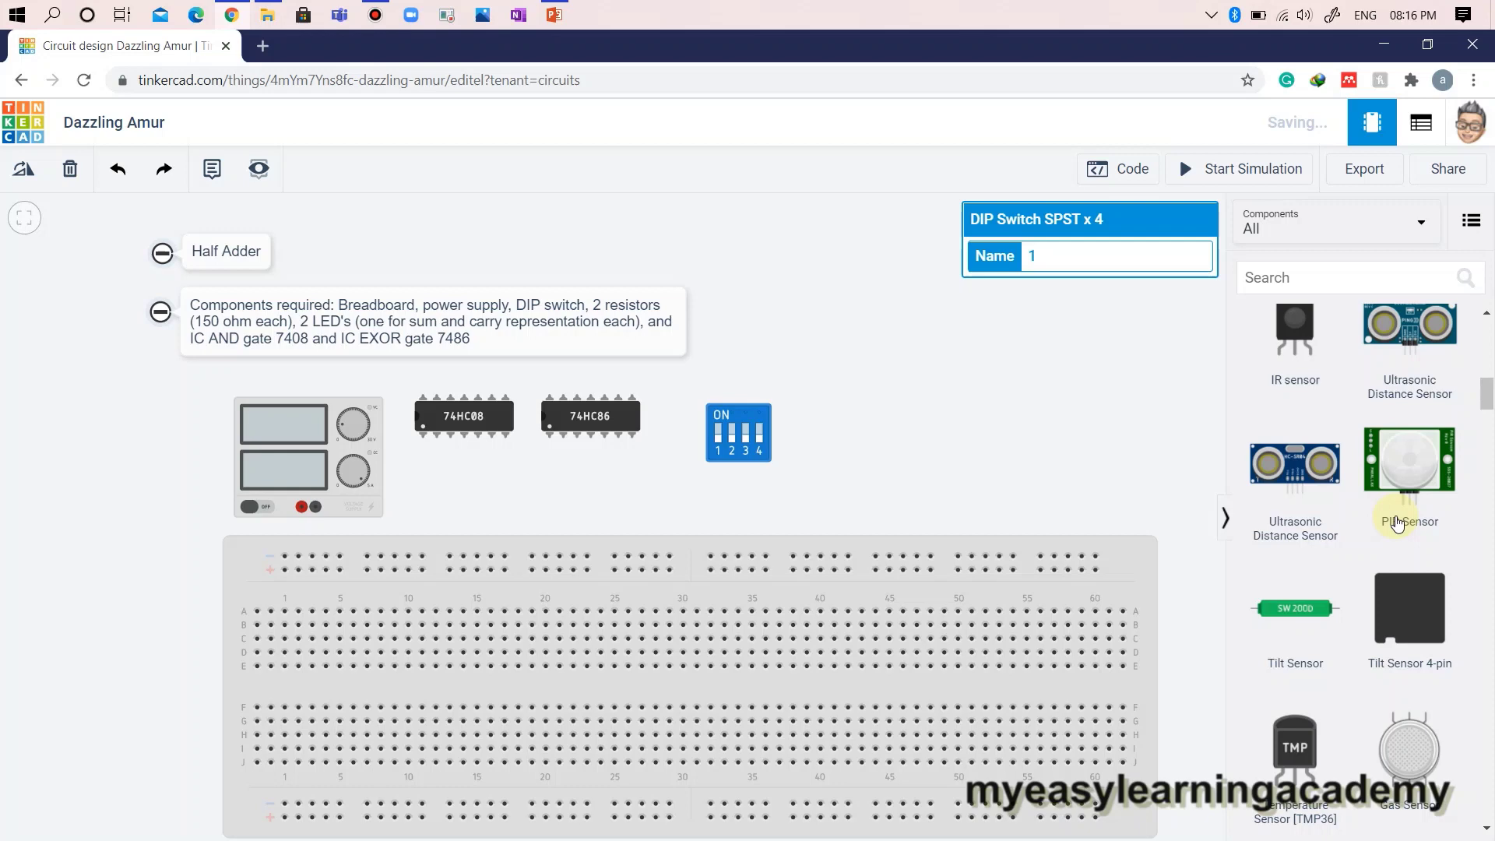
pyautogui.scroll(8, 1398, 522)
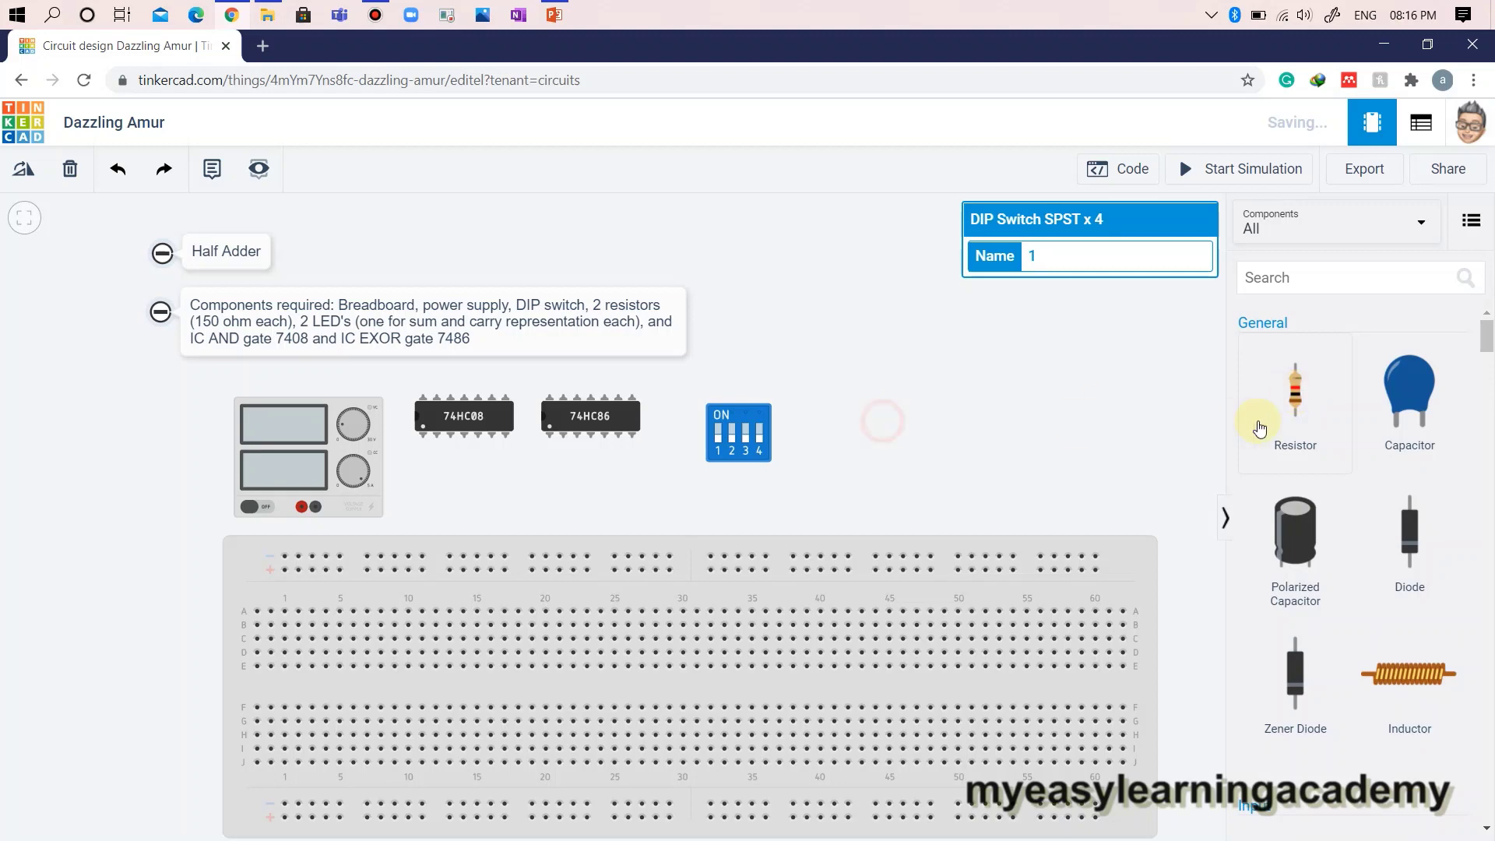
pyautogui.moveTo(1259, 428); pyautogui.dragTo(905, 437)
pyautogui.scroll(-5, 1382, 547)
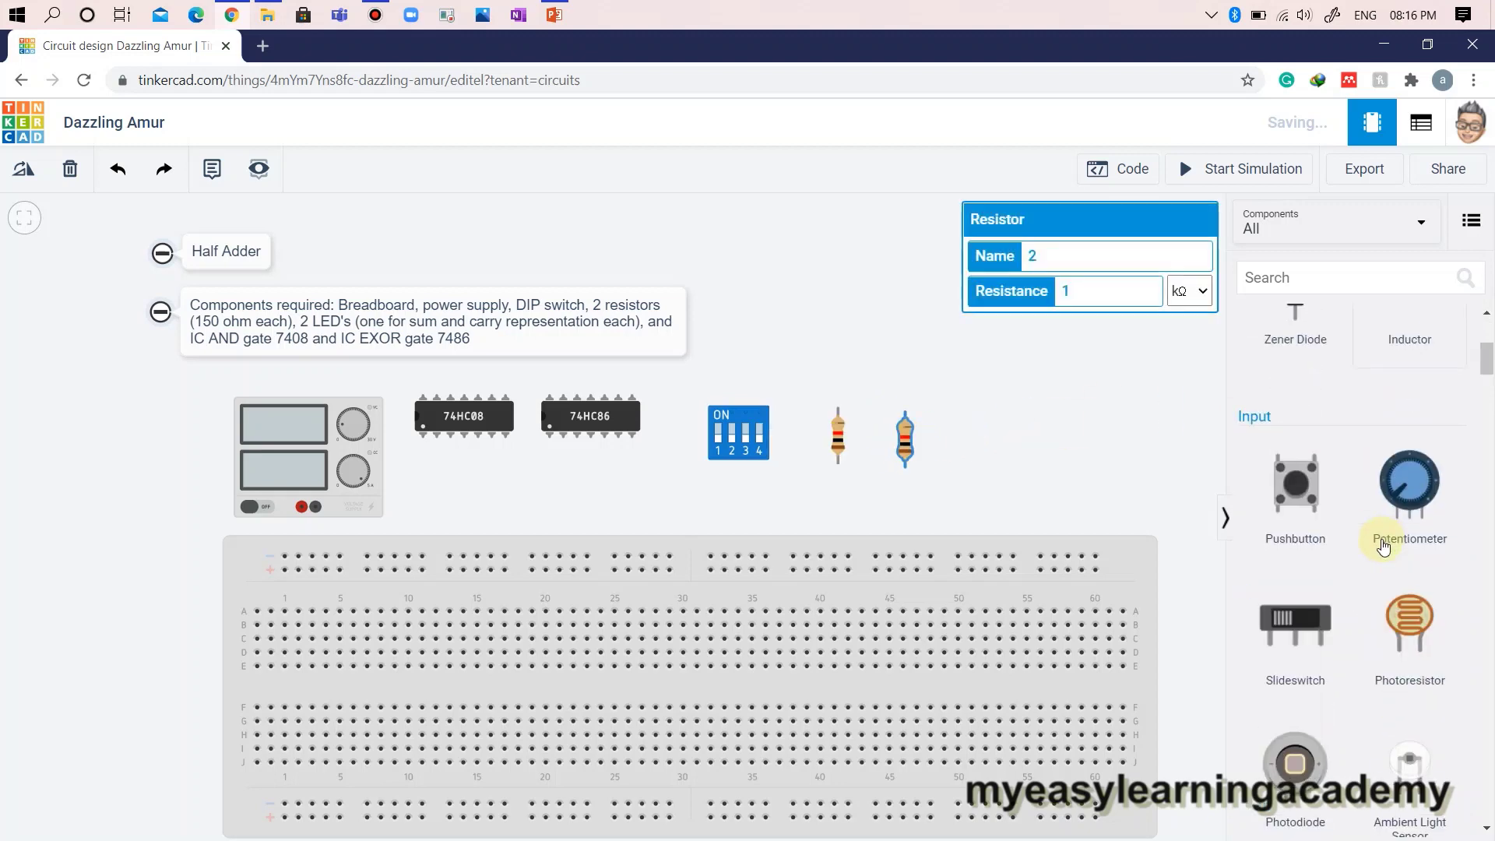
pyautogui.scroll(-10, 1382, 547)
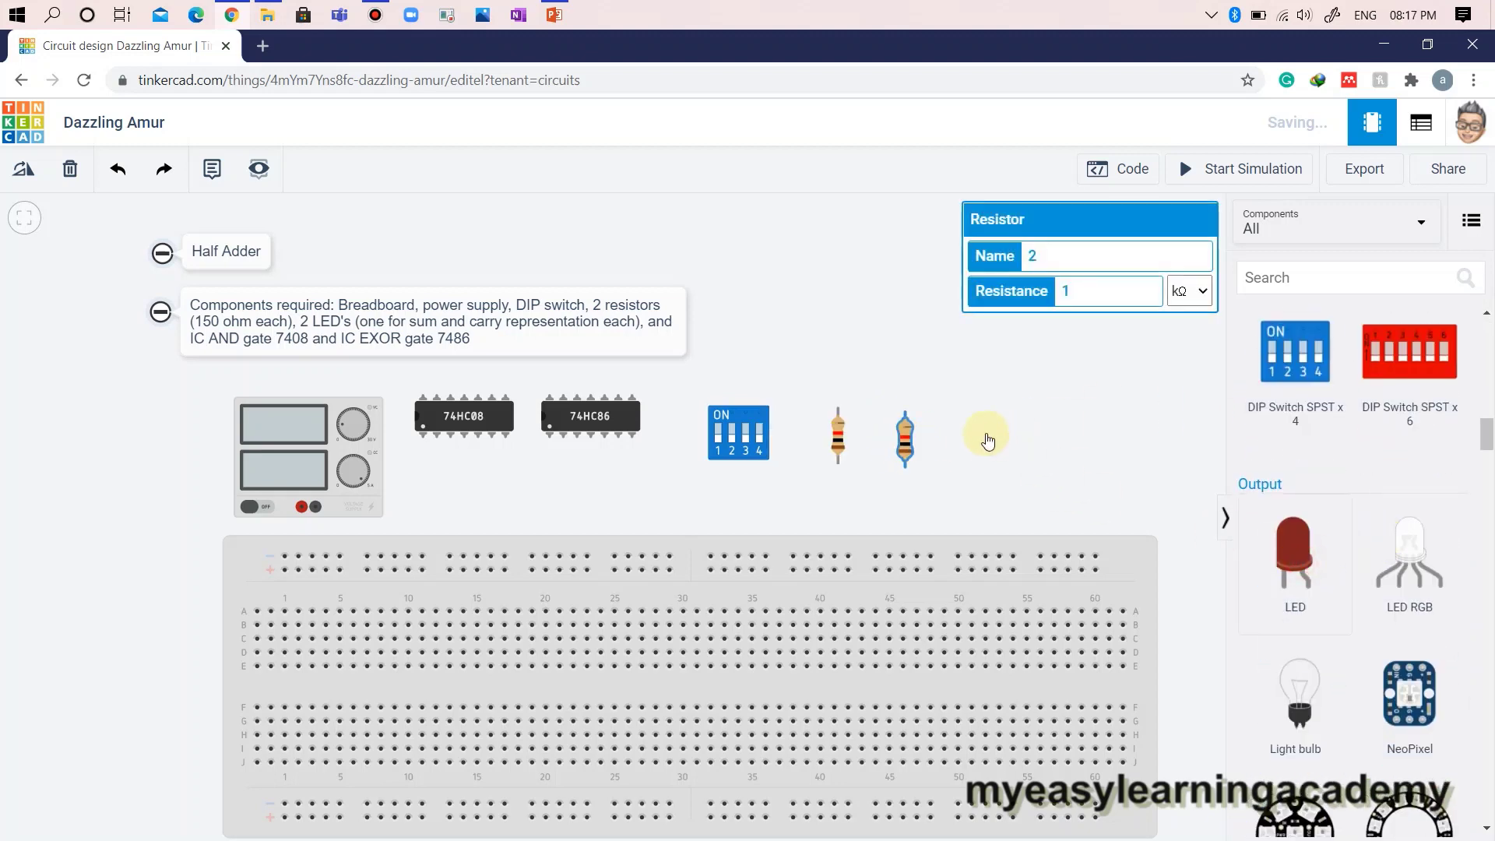
pyautogui.moveTo(1295, 549); pyautogui.dragTo(983, 413)
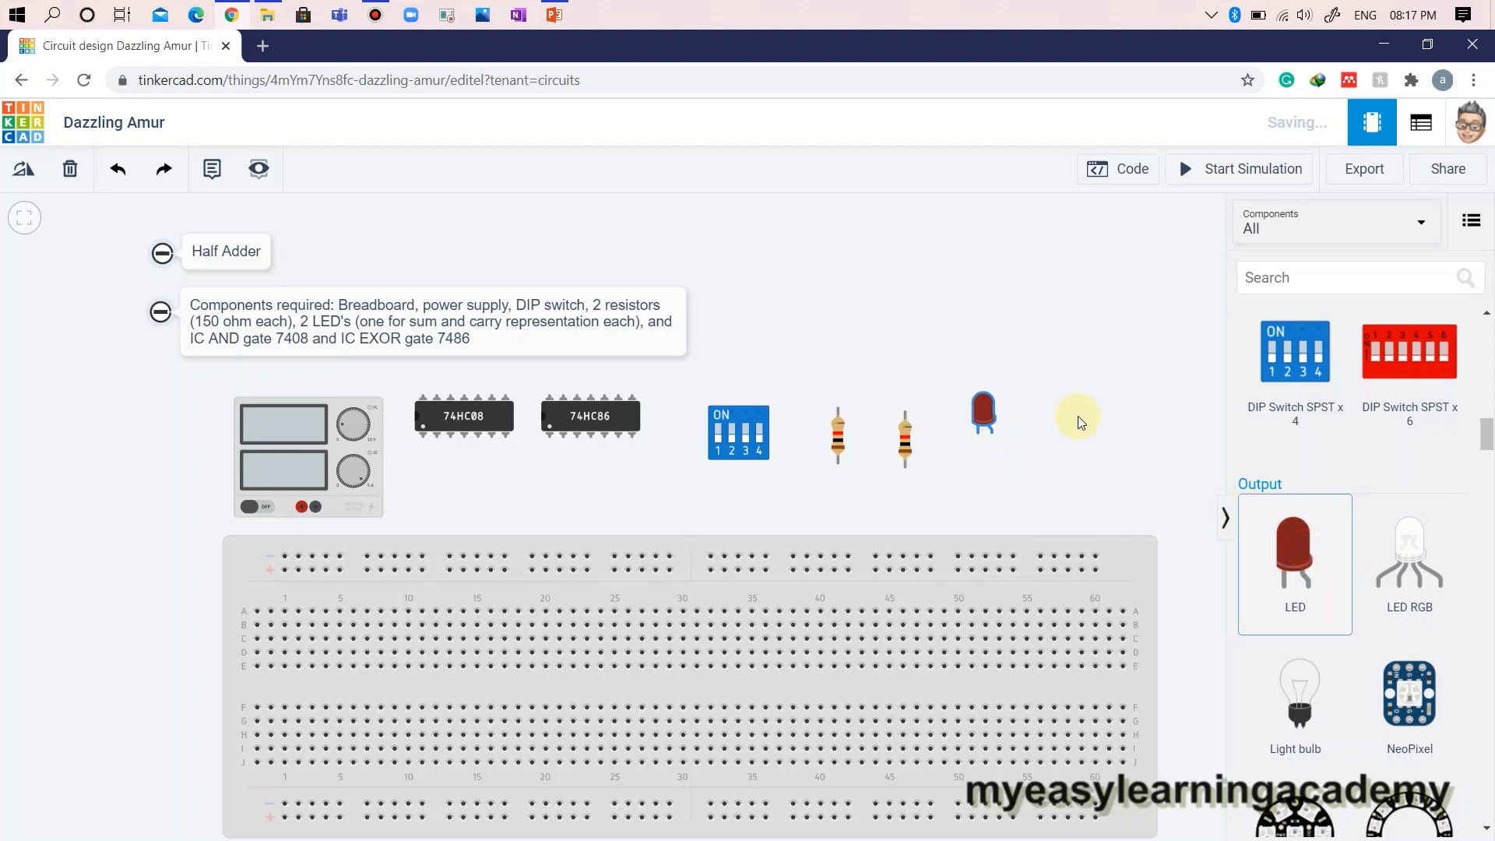
pyautogui.moveTo(1294, 545); pyautogui.dragTo(1053, 432)
# - Set both resistors' resistance to 150 Ω
pyautogui.click(838, 436)
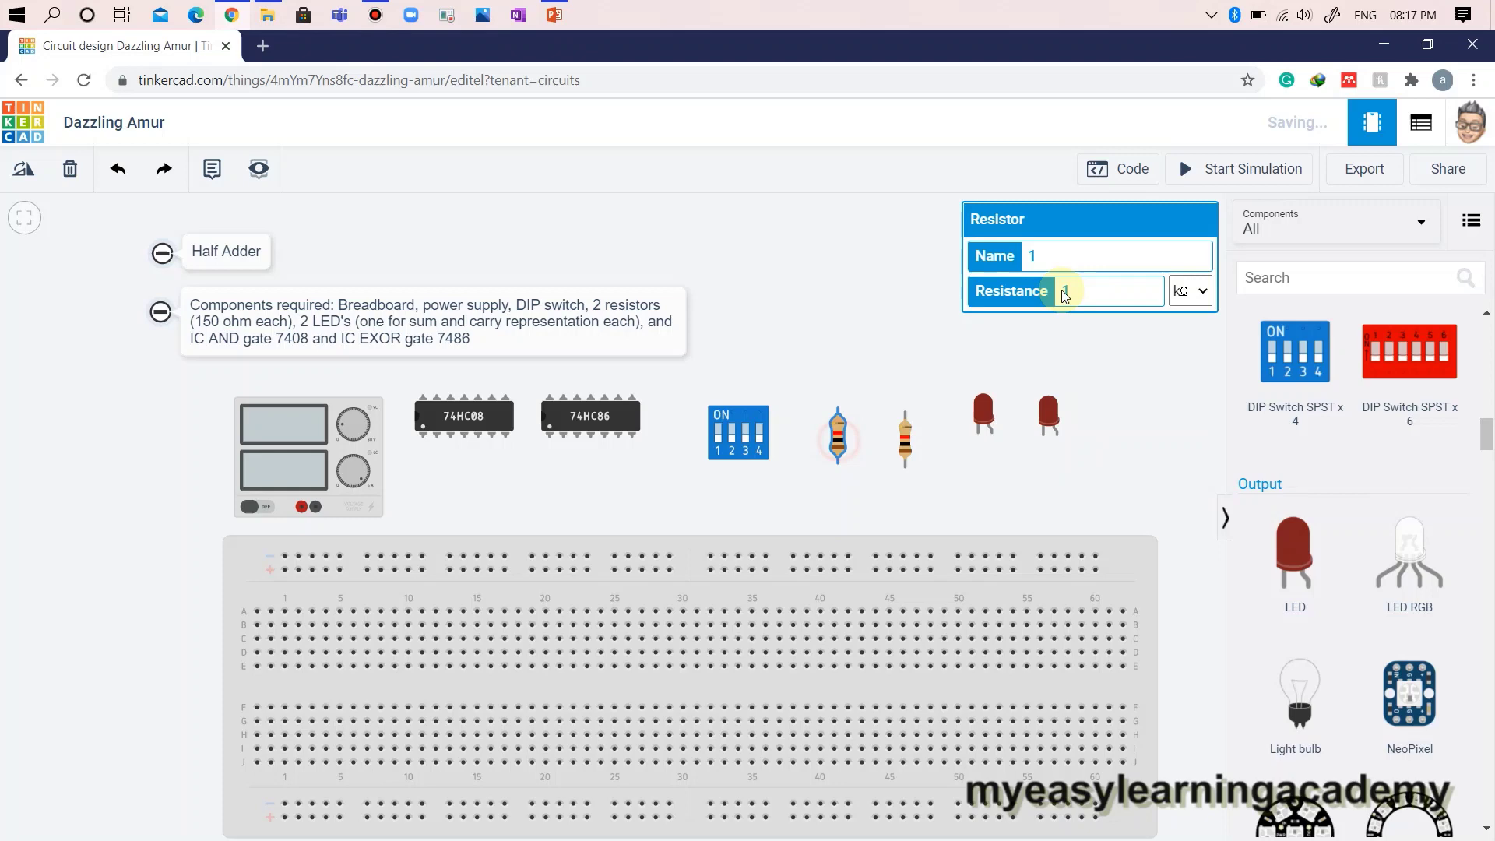
pyautogui.write('50')
pyautogui.click(1190, 291)
pyautogui.click(1190, 390)
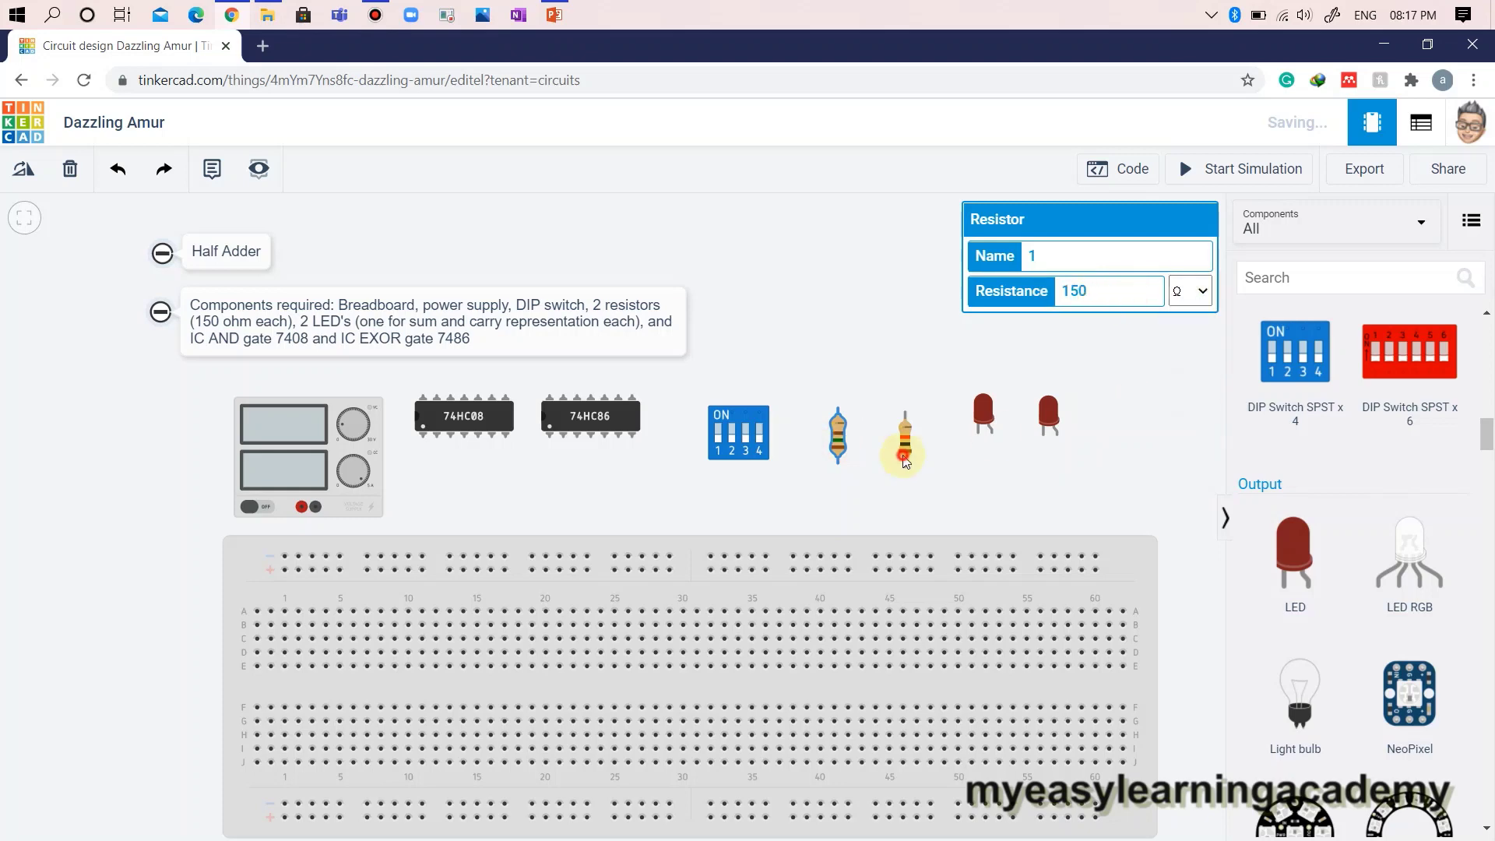
pyautogui.click(905, 440)
pyautogui.write('50')
pyautogui.click(1199, 291)
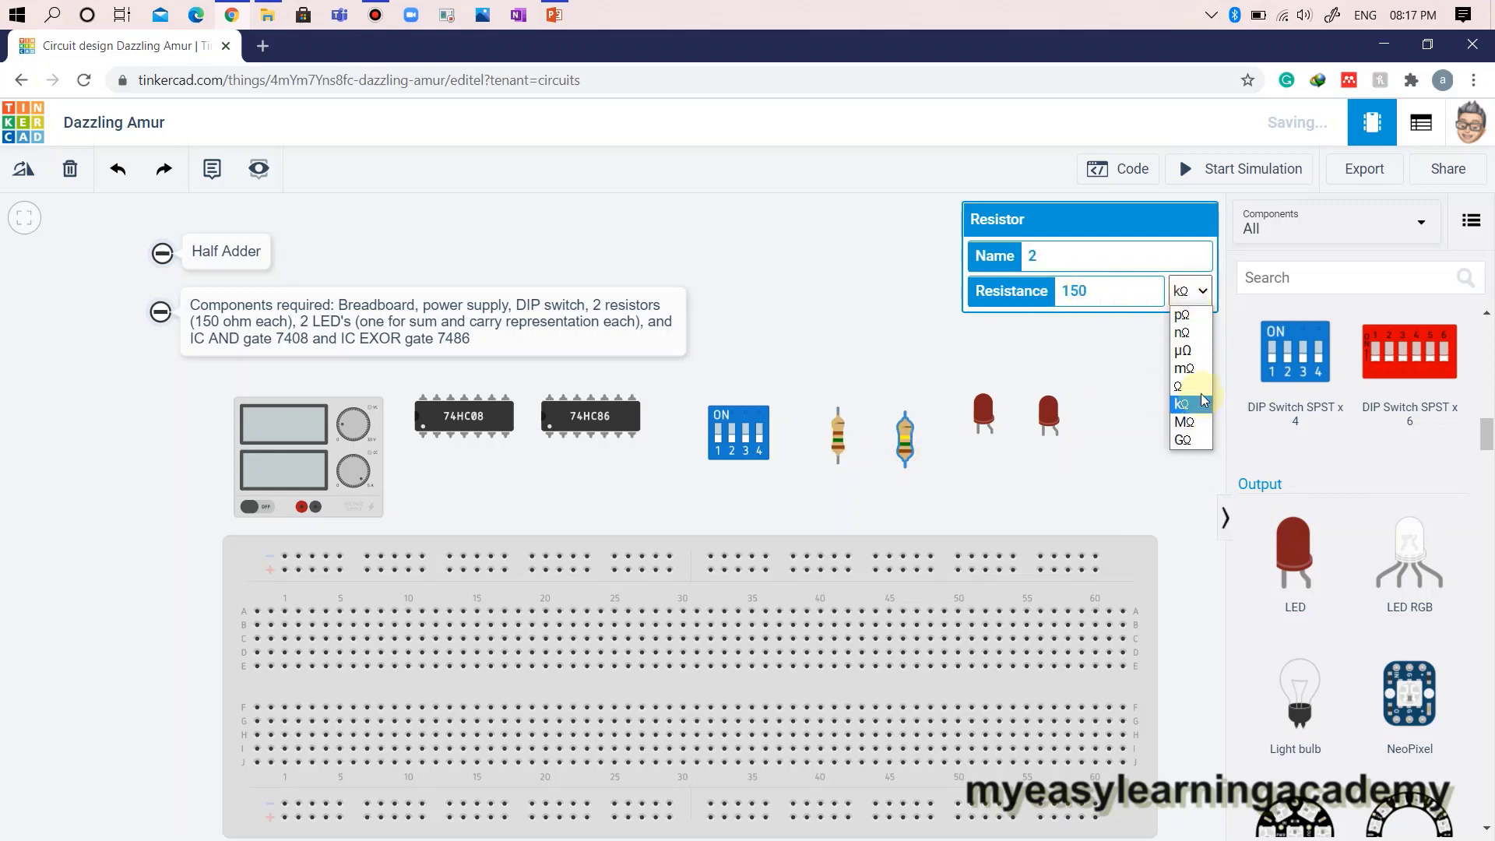
pyautogui.click(1180, 386)
pyautogui.click(761, 364)
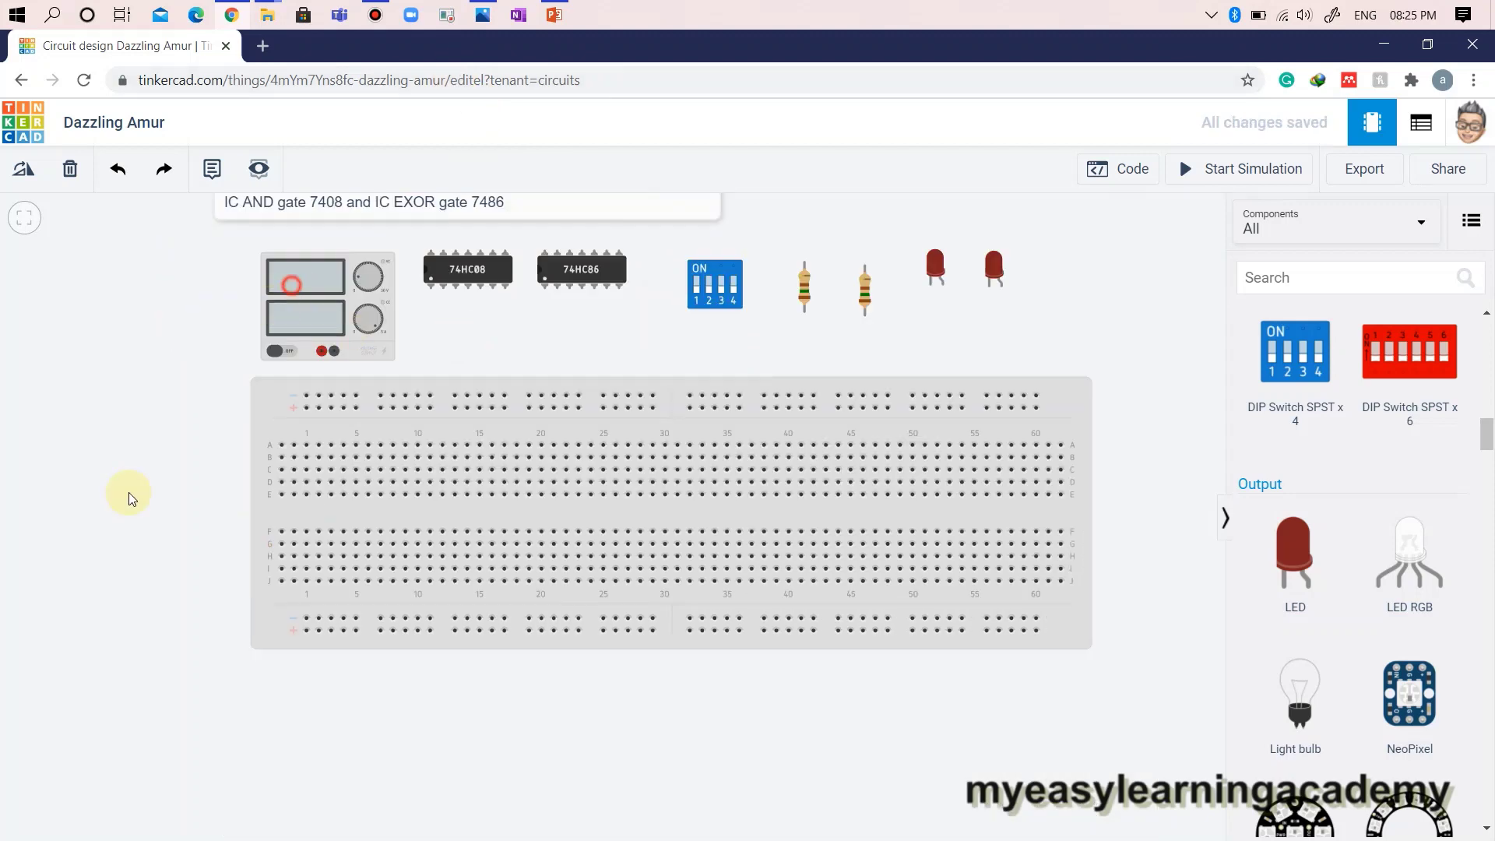
# - Move the power supply left and run a red positive wire to the bottom rail
pyautogui.moveTo(128, 499); pyautogui.dragTo(102, 451)
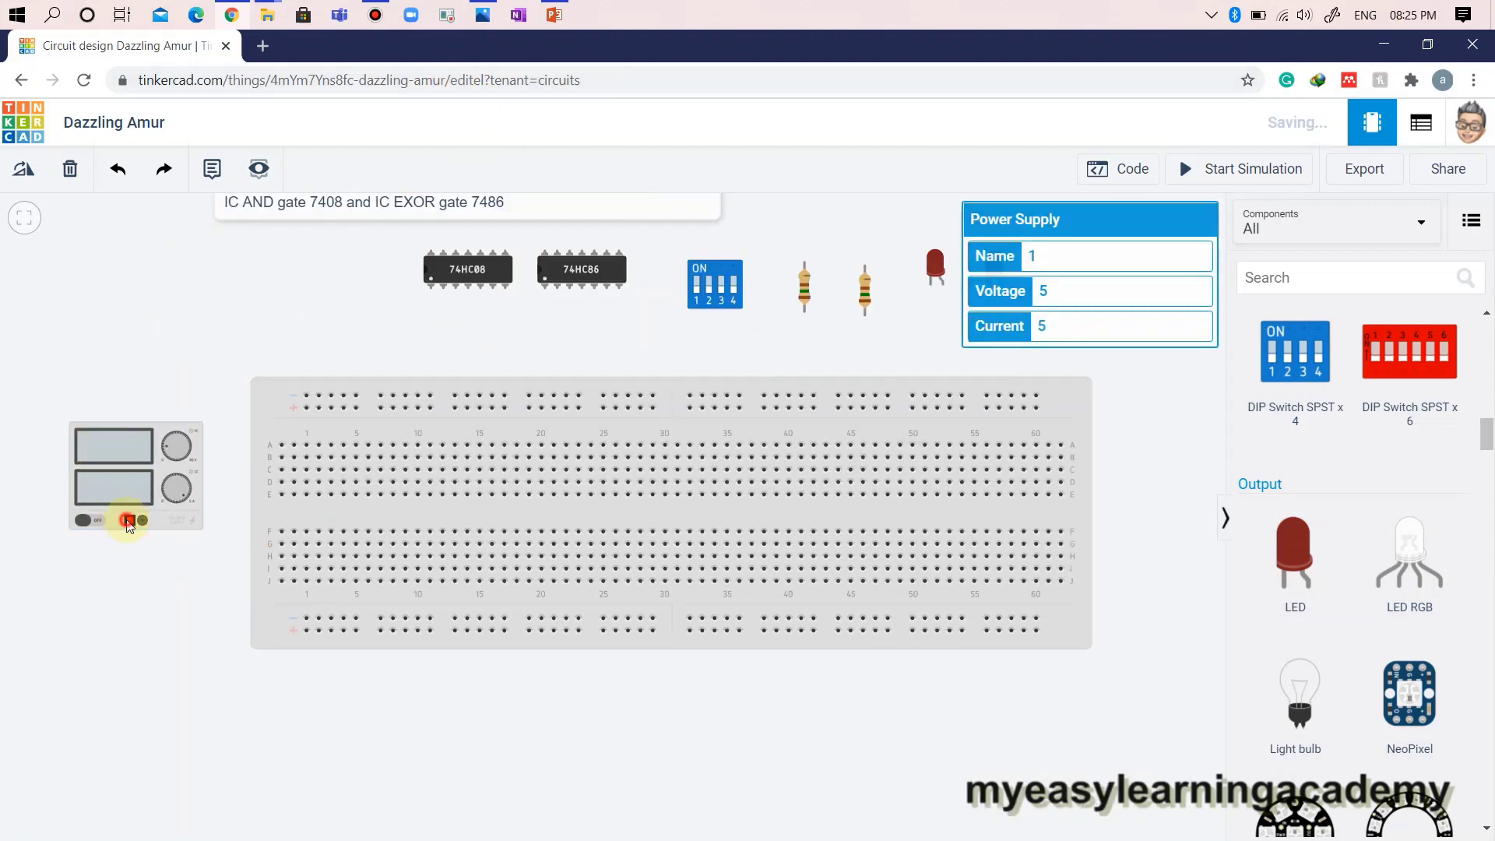
pyautogui.click(128, 521)
pyautogui.click(307, 629)
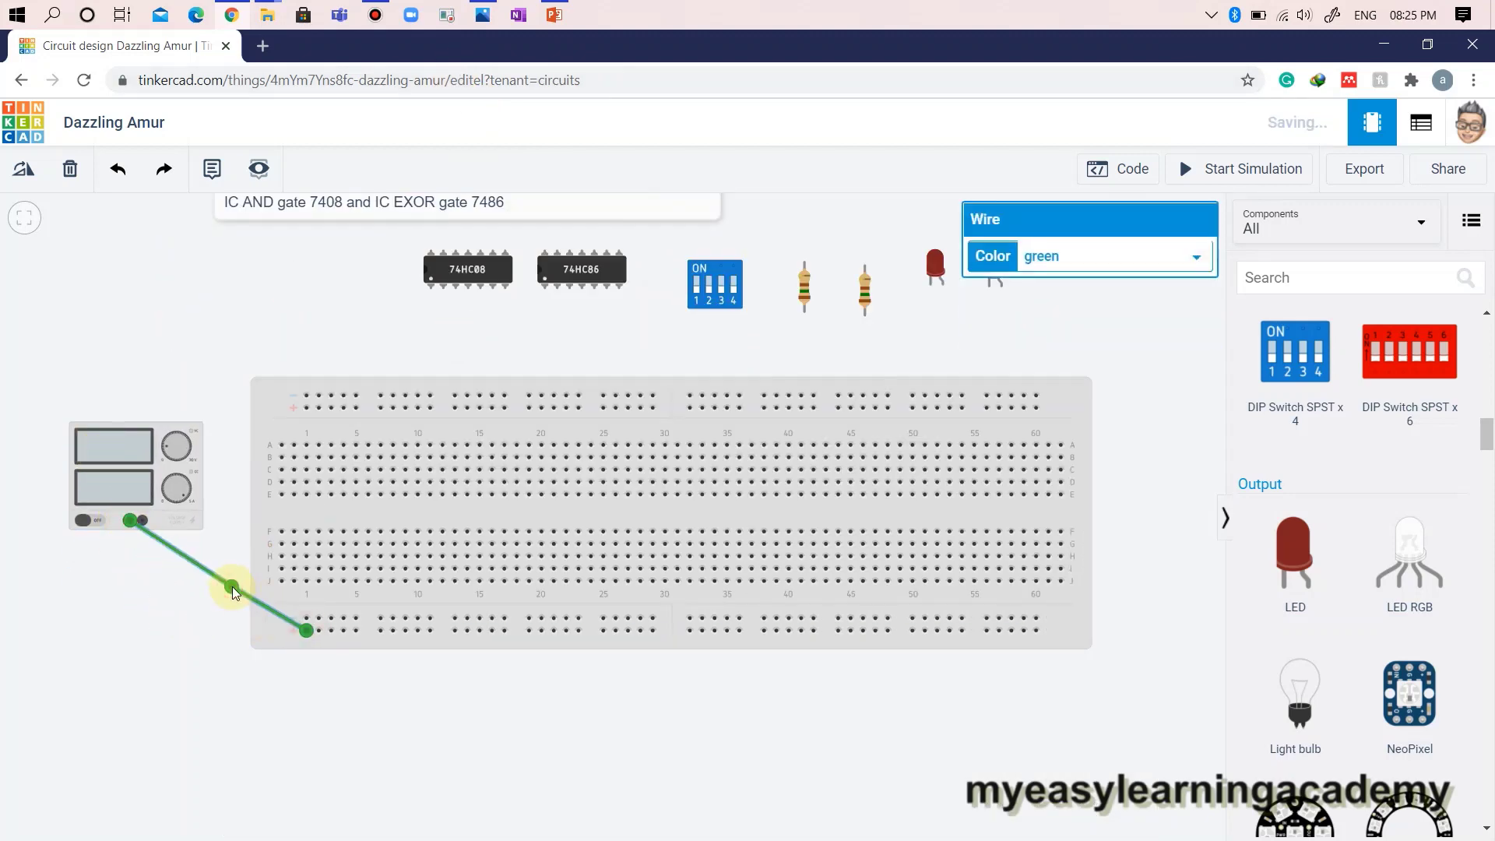
pyautogui.moveTo(232, 587); pyautogui.dragTo(130, 631)
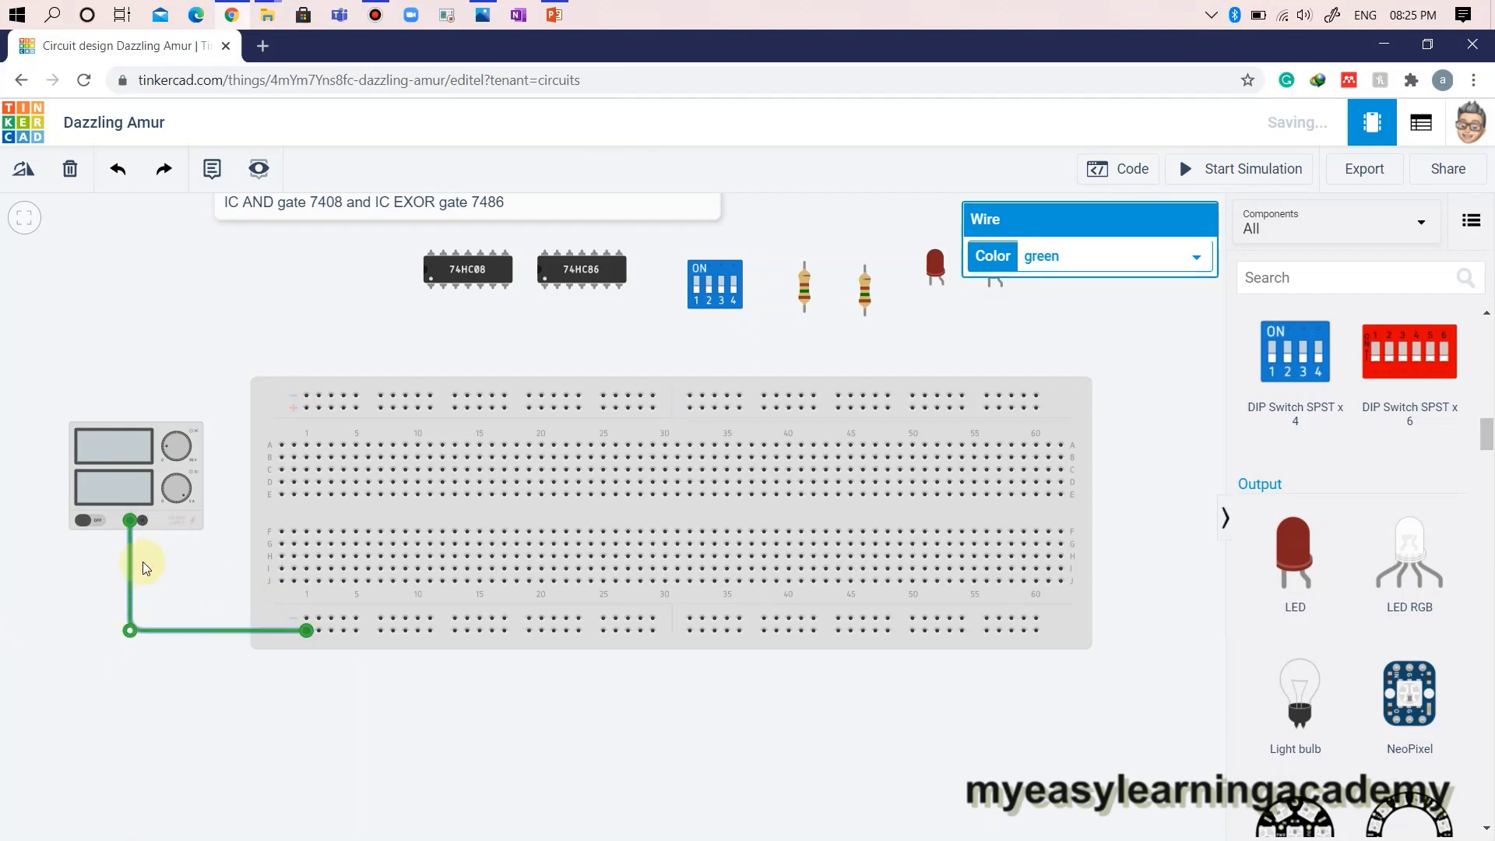
pyautogui.click(1044, 255)
pyautogui.click(1044, 290)
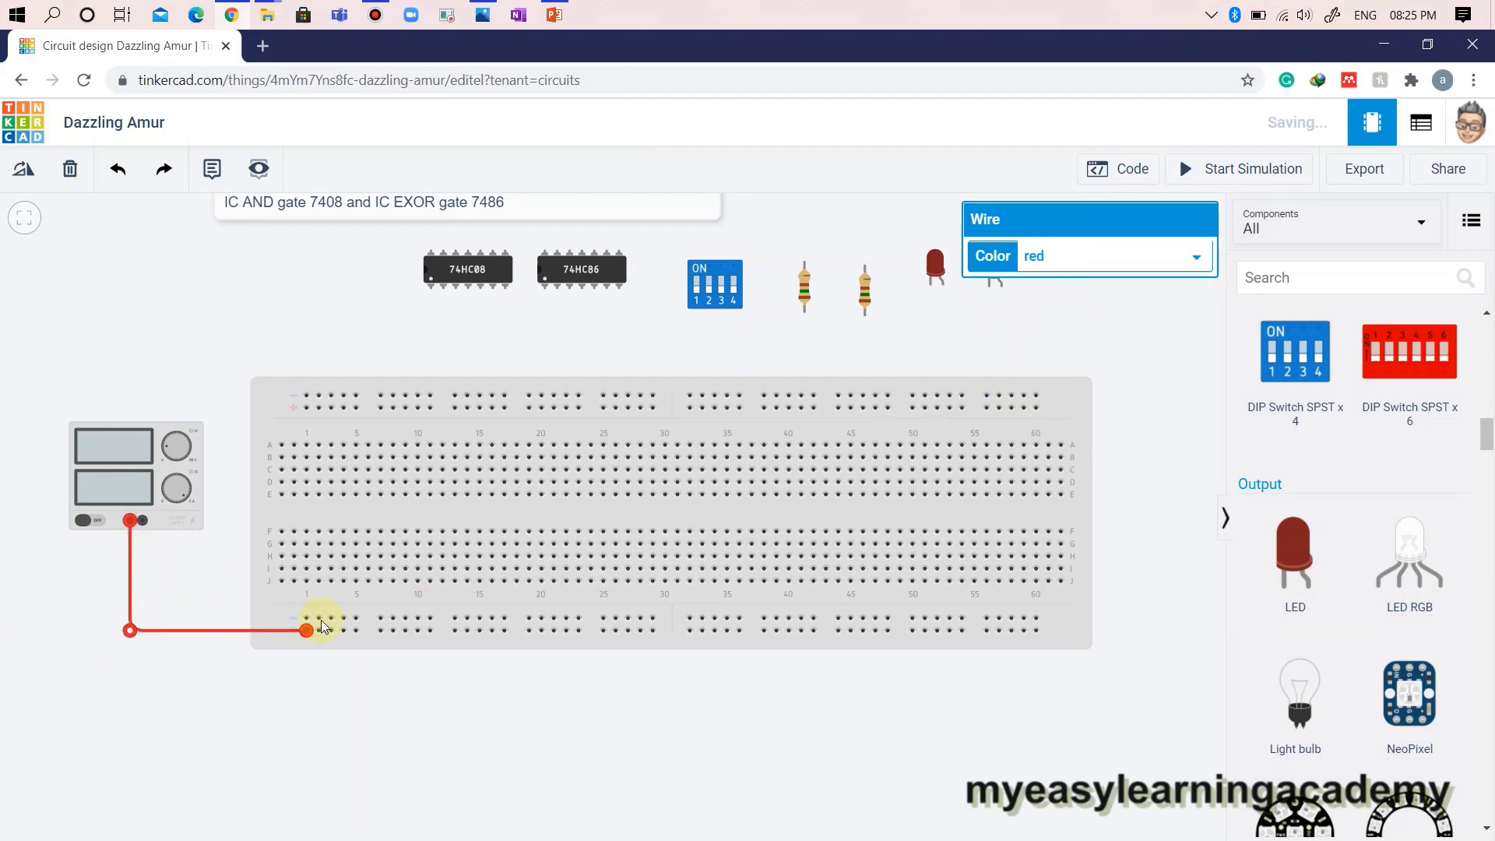
# - Add a black negative wire to the bottom rail and seat the 74HC08 on the breadboard
pyautogui.click(307, 617)
pyautogui.click(142, 520)
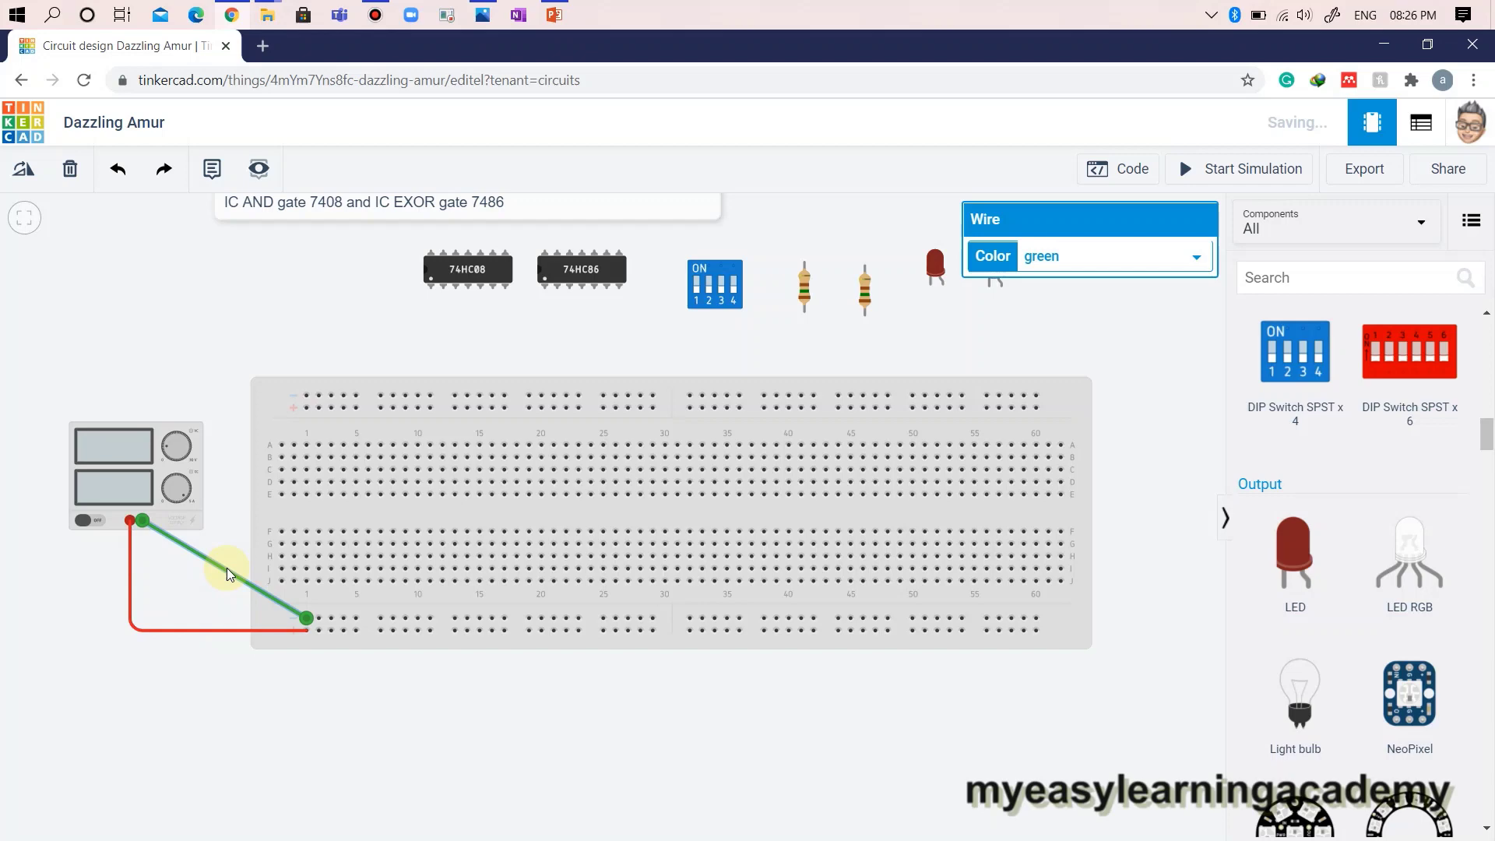
pyautogui.moveTo(227, 577); pyautogui.dragTo(142, 617)
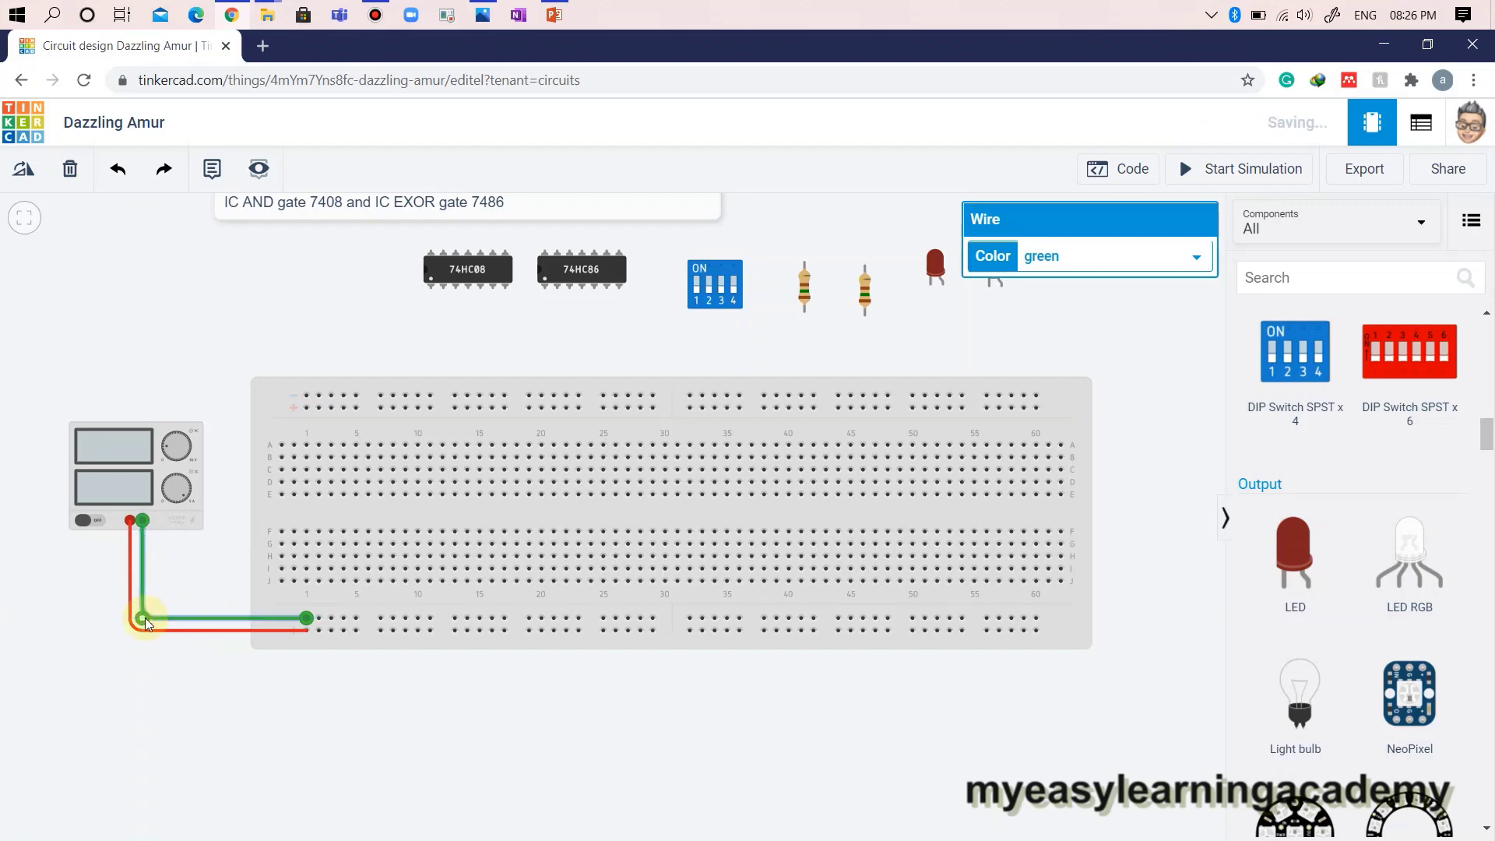
pyautogui.click(1070, 264)
pyautogui.click(1070, 282)
pyautogui.click(684, 684)
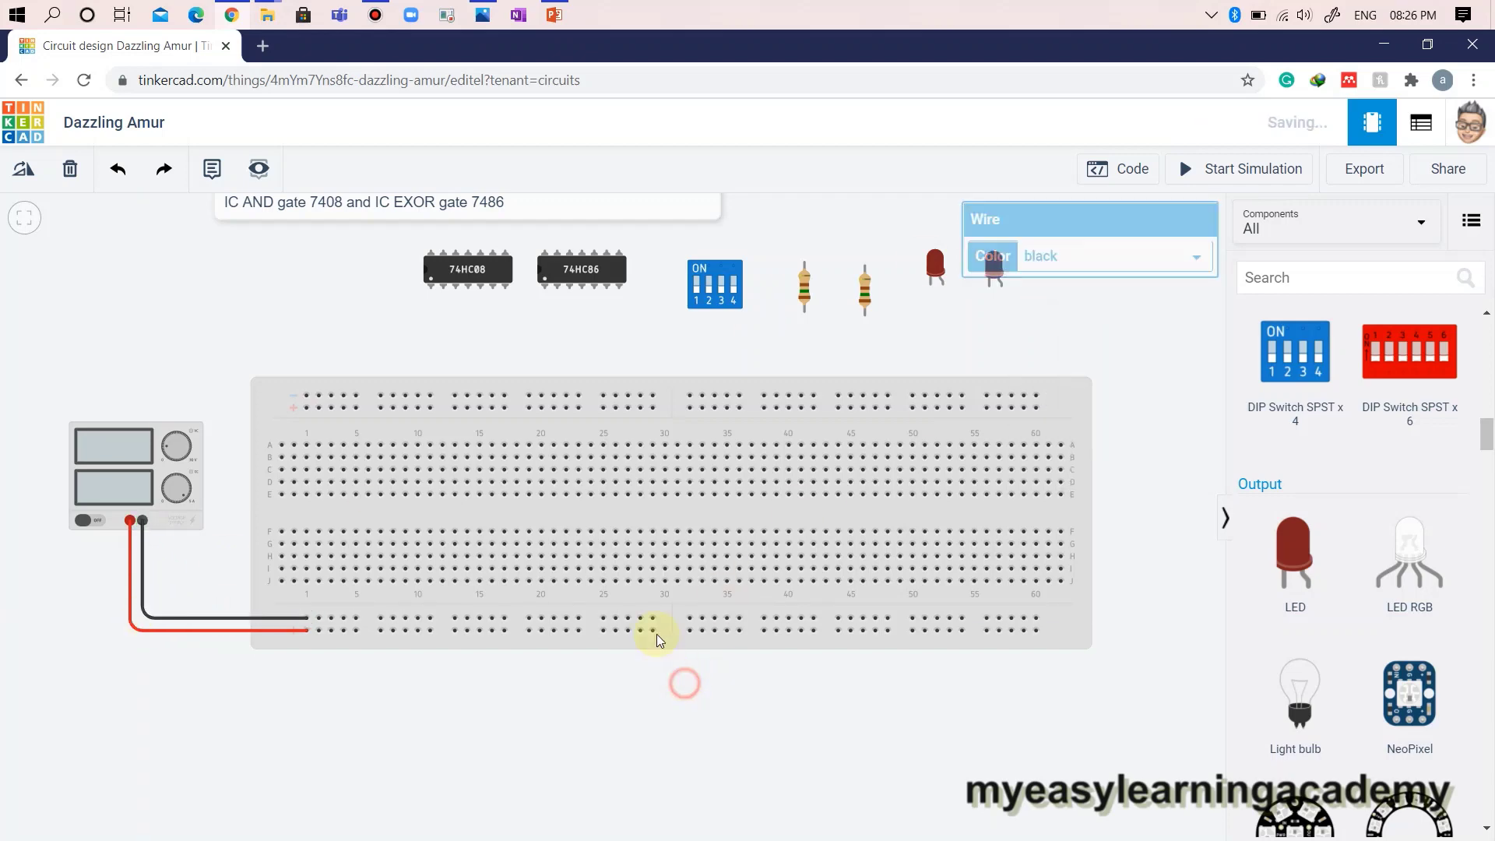
pyautogui.moveTo(467, 269); pyautogui.dragTo(592, 520)
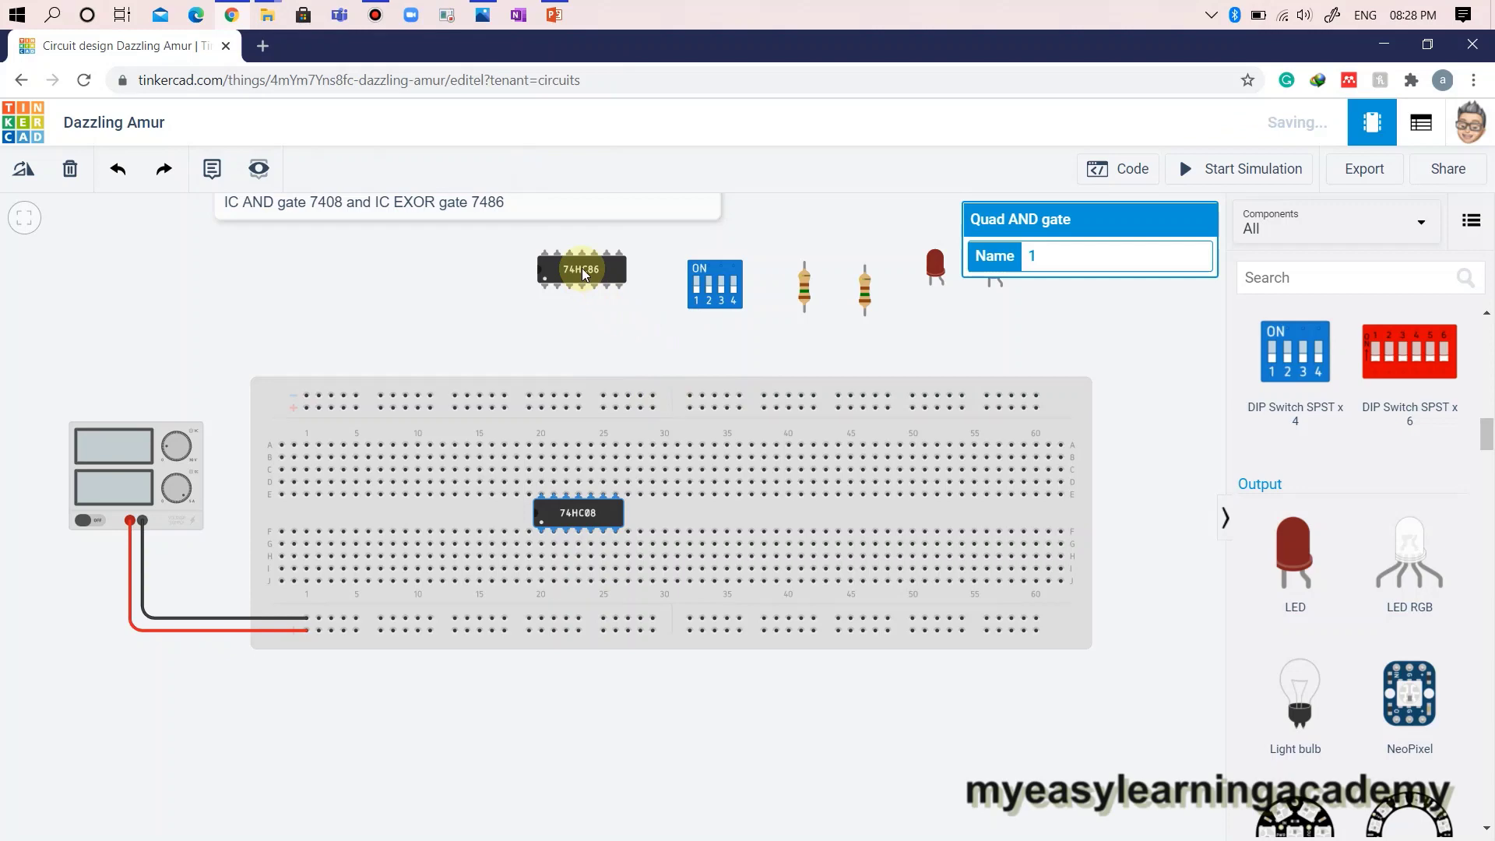
# - Seat the 74HC86 right of the 74HC08 and ground both chips' GND pins with black wires
pyautogui.moveTo(583, 271); pyautogui.dragTo(762, 518)
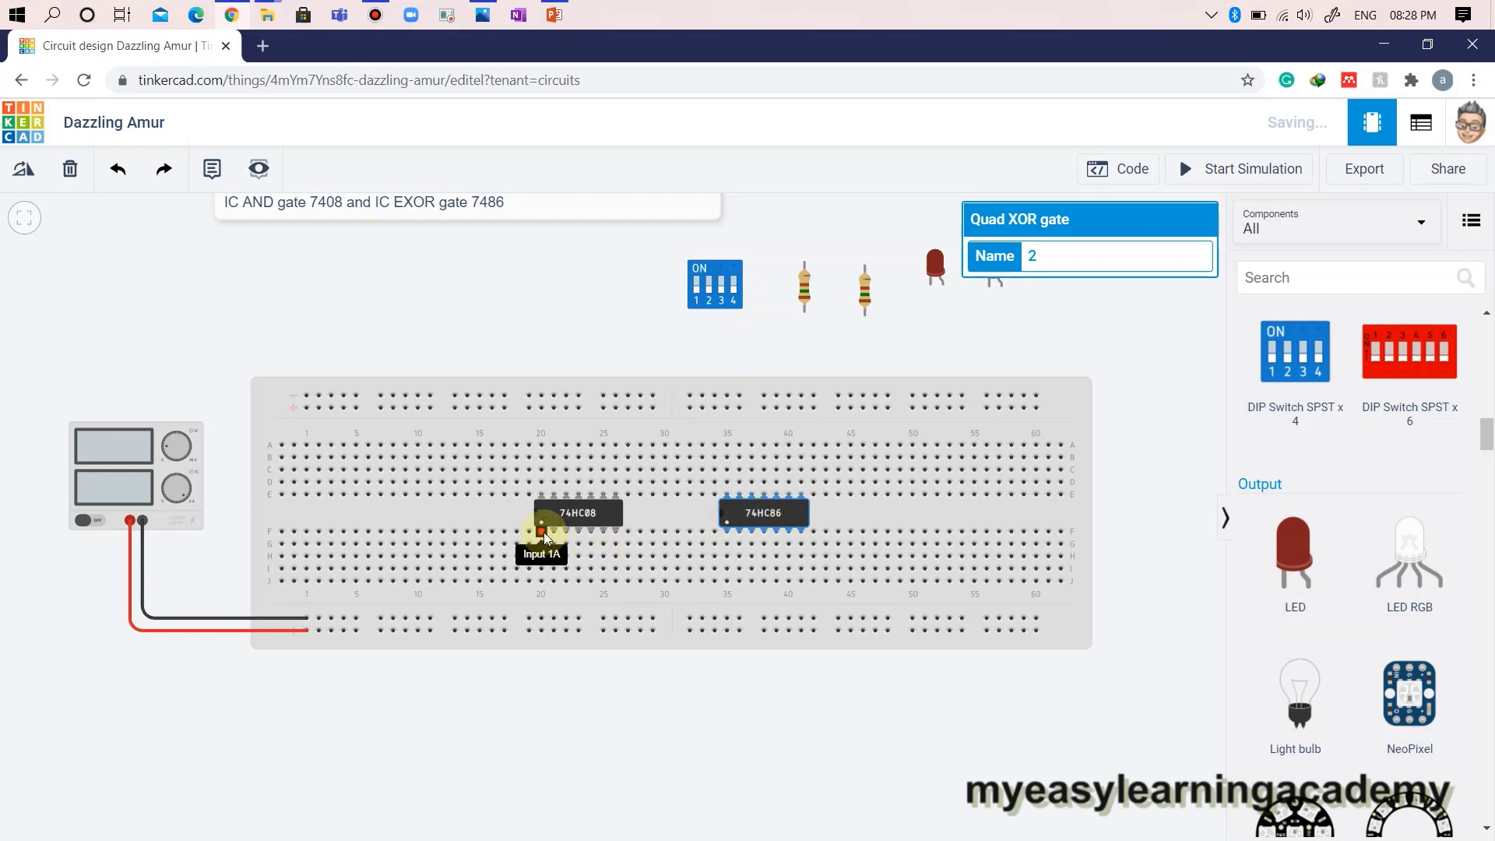
pyautogui.click(616, 535)
pyautogui.click(616, 621)
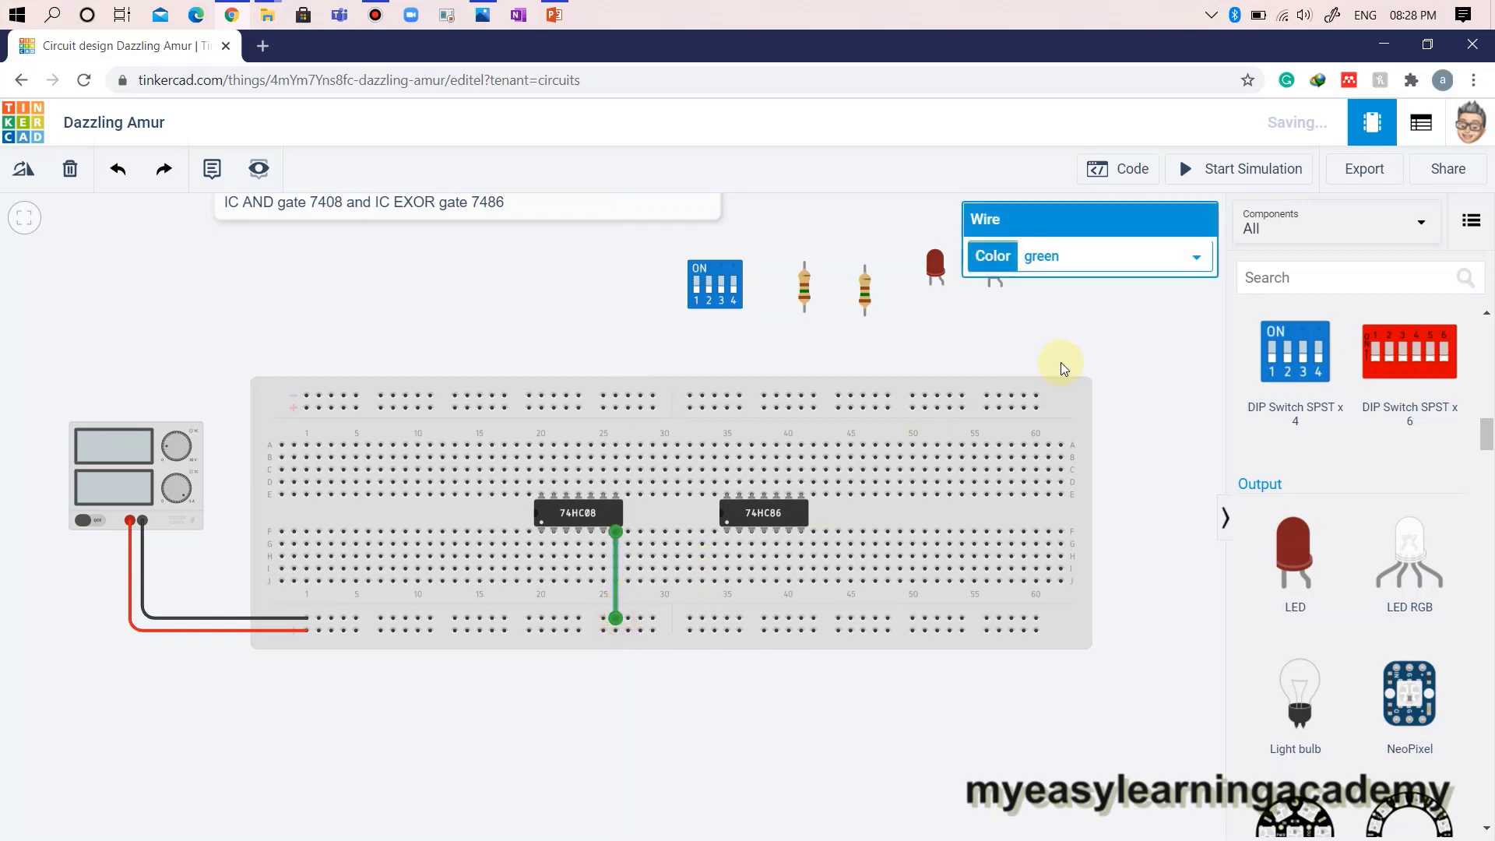
pyautogui.click(1119, 256)
pyautogui.click(1111, 285)
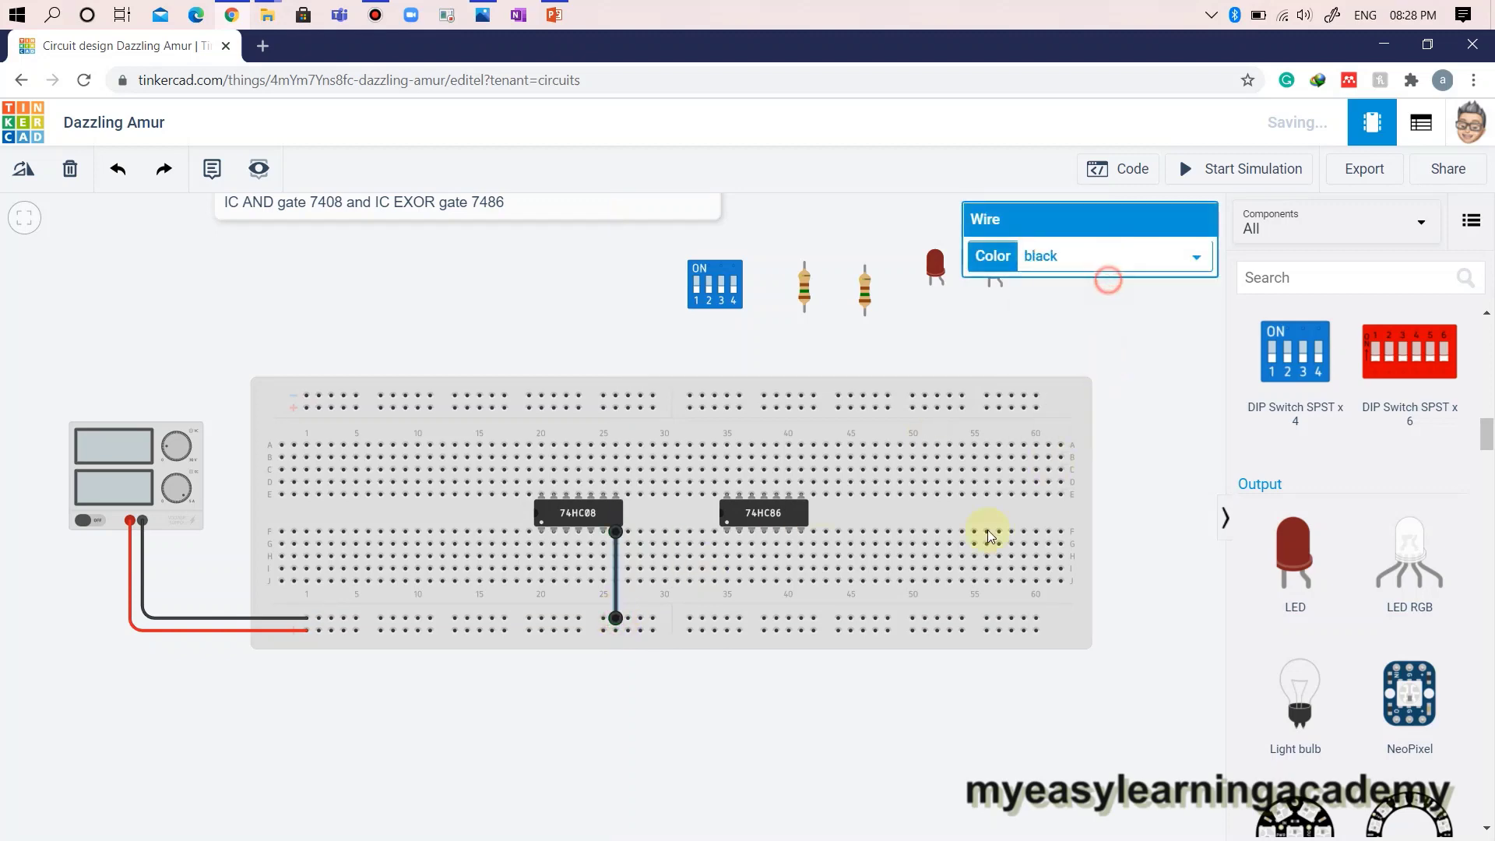
pyautogui.click(801, 532)
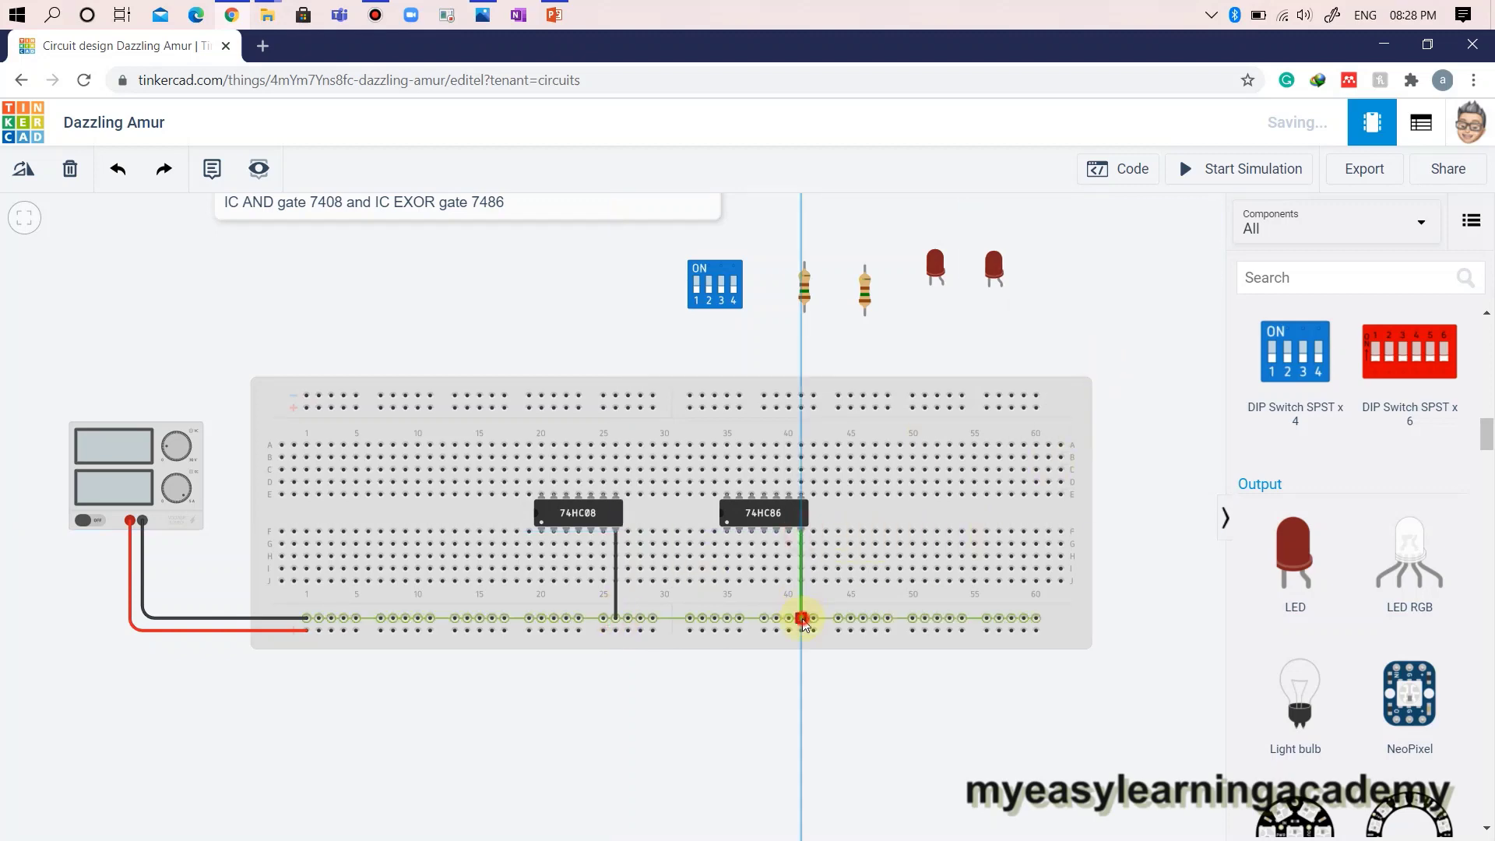
pyautogui.click(802, 619)
pyautogui.click(1077, 255)
pyautogui.click(1082, 281)
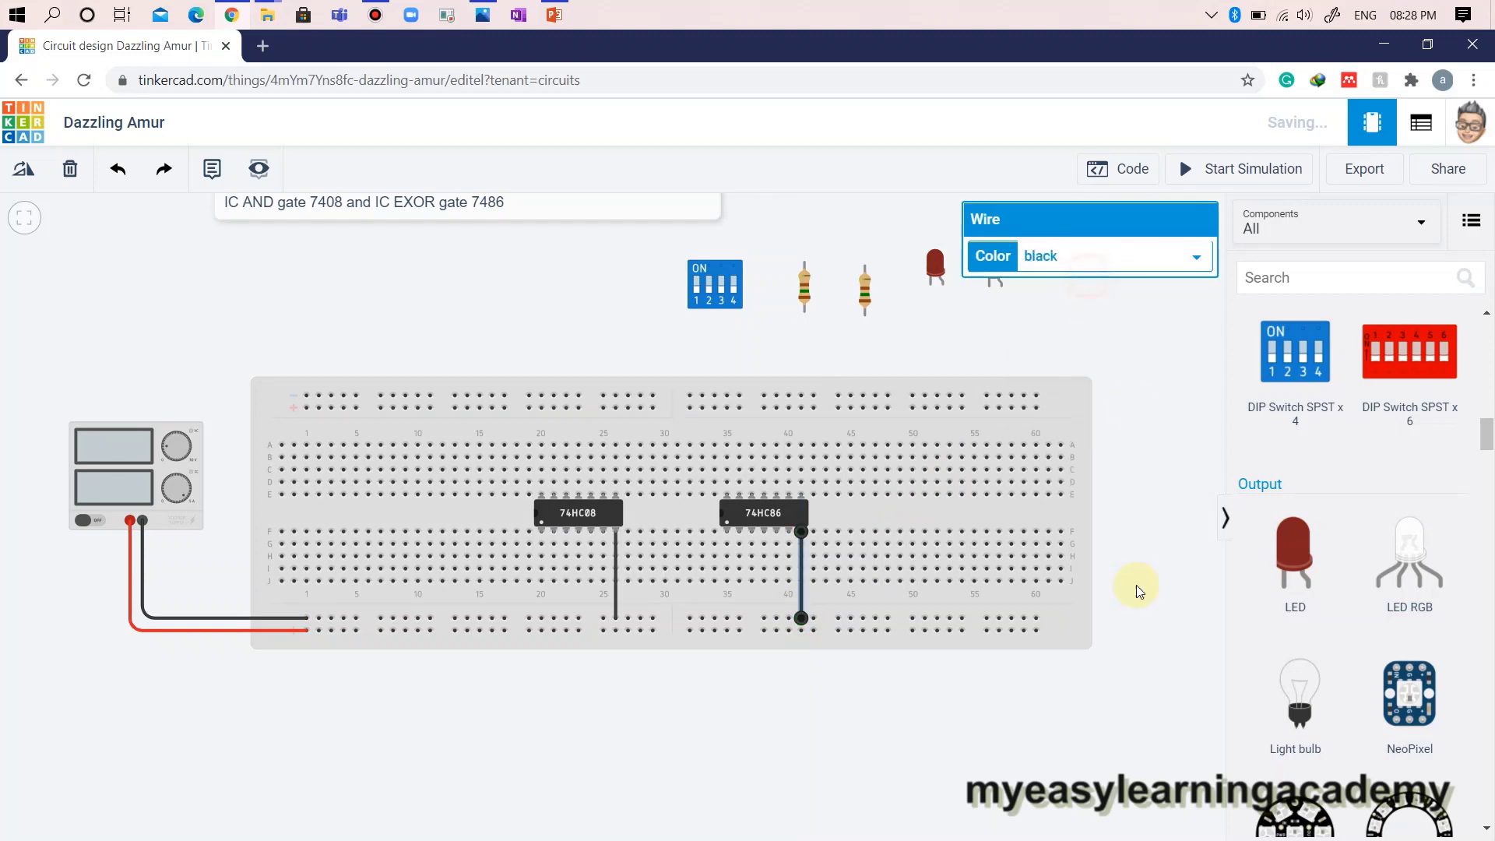
pyautogui.click(810, 725)
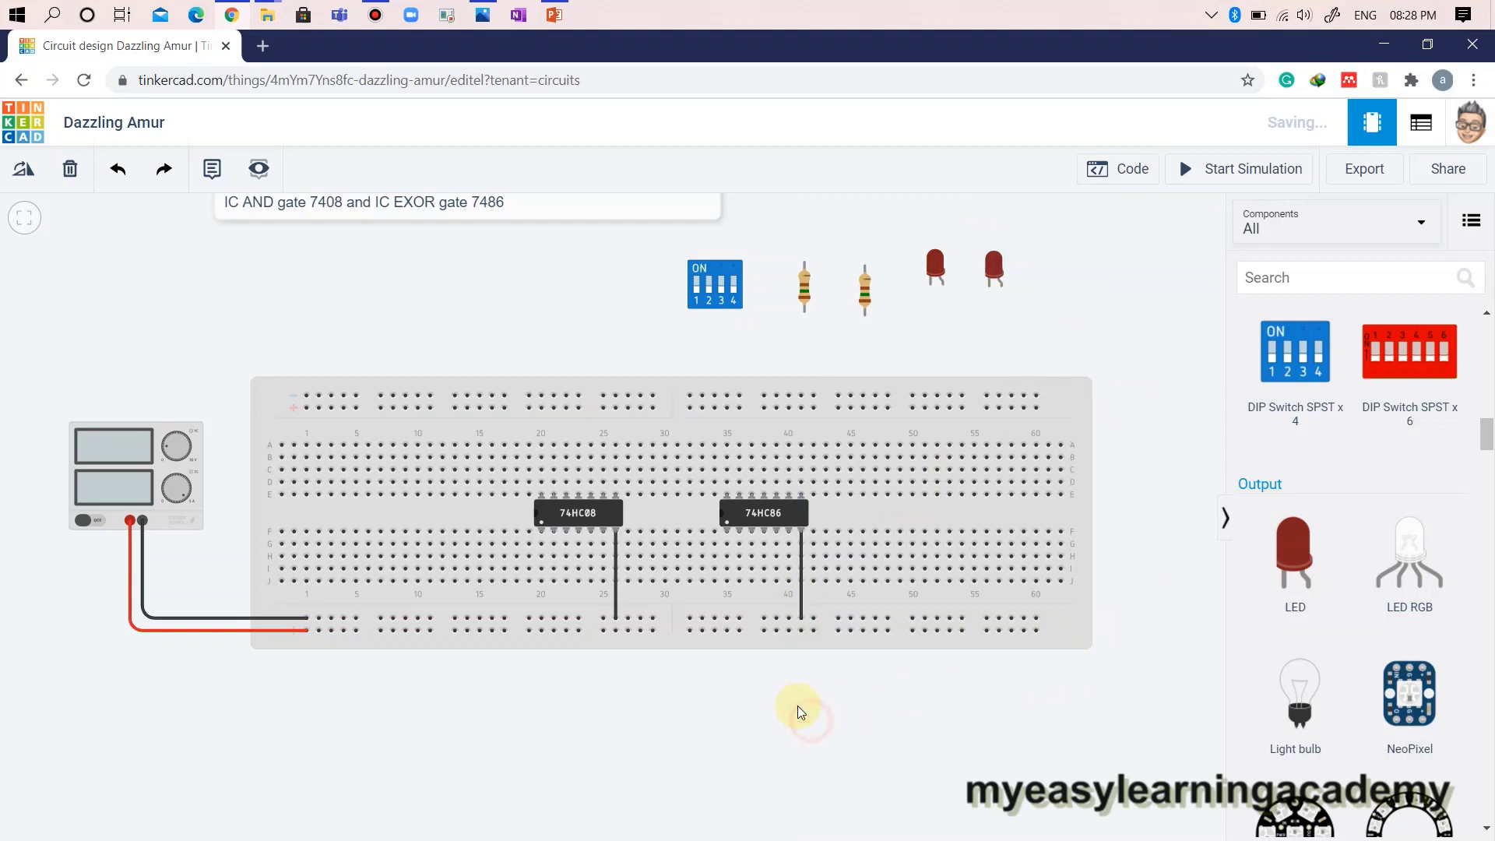
# - Run a red L-shaped wire from the 74HC08 power pin to the bottom rail
pyautogui.click(541, 483)
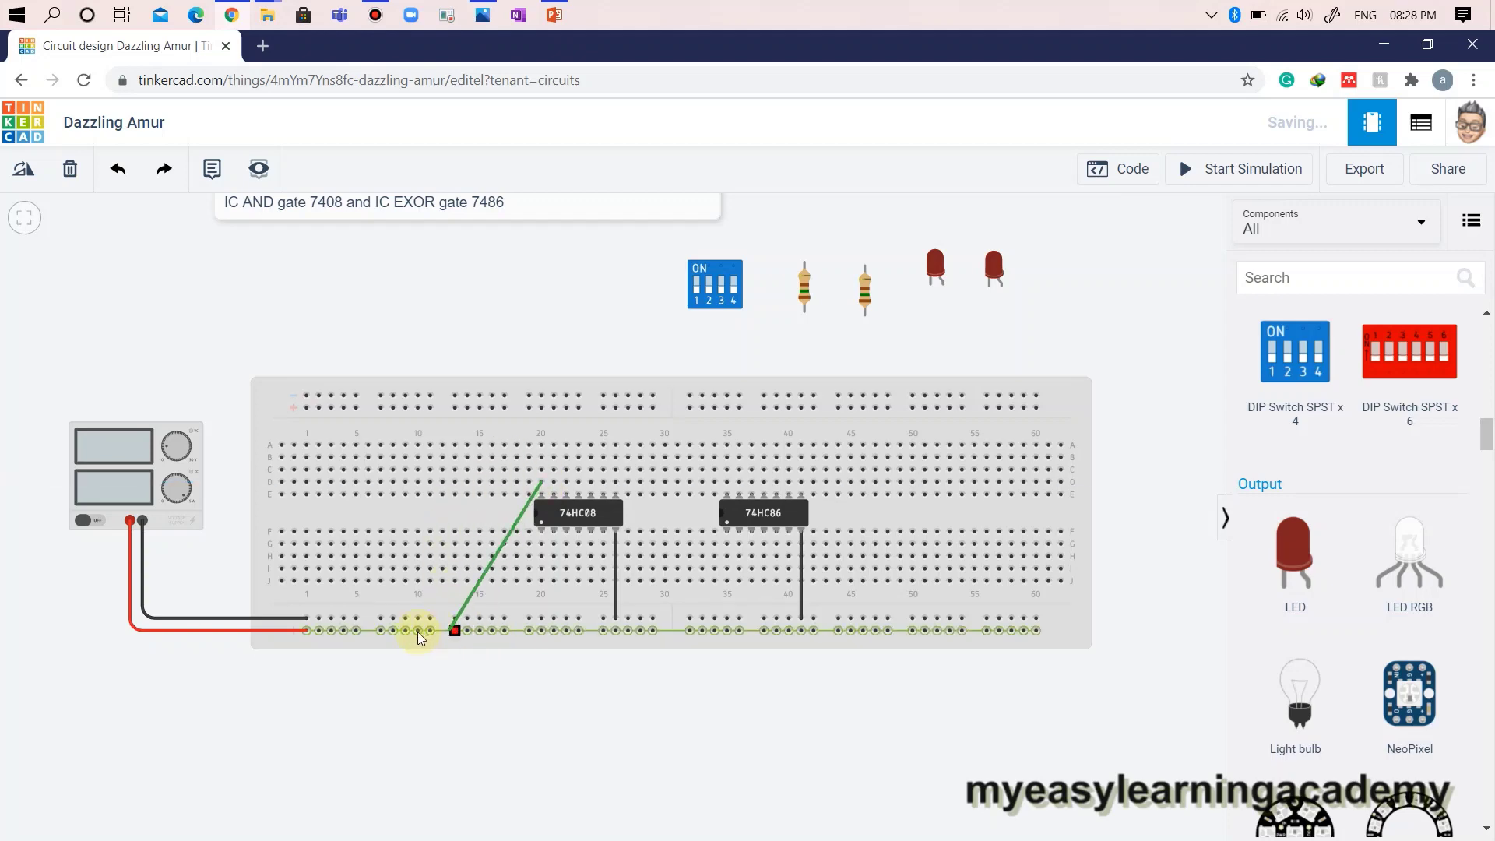
pyautogui.click(381, 630)
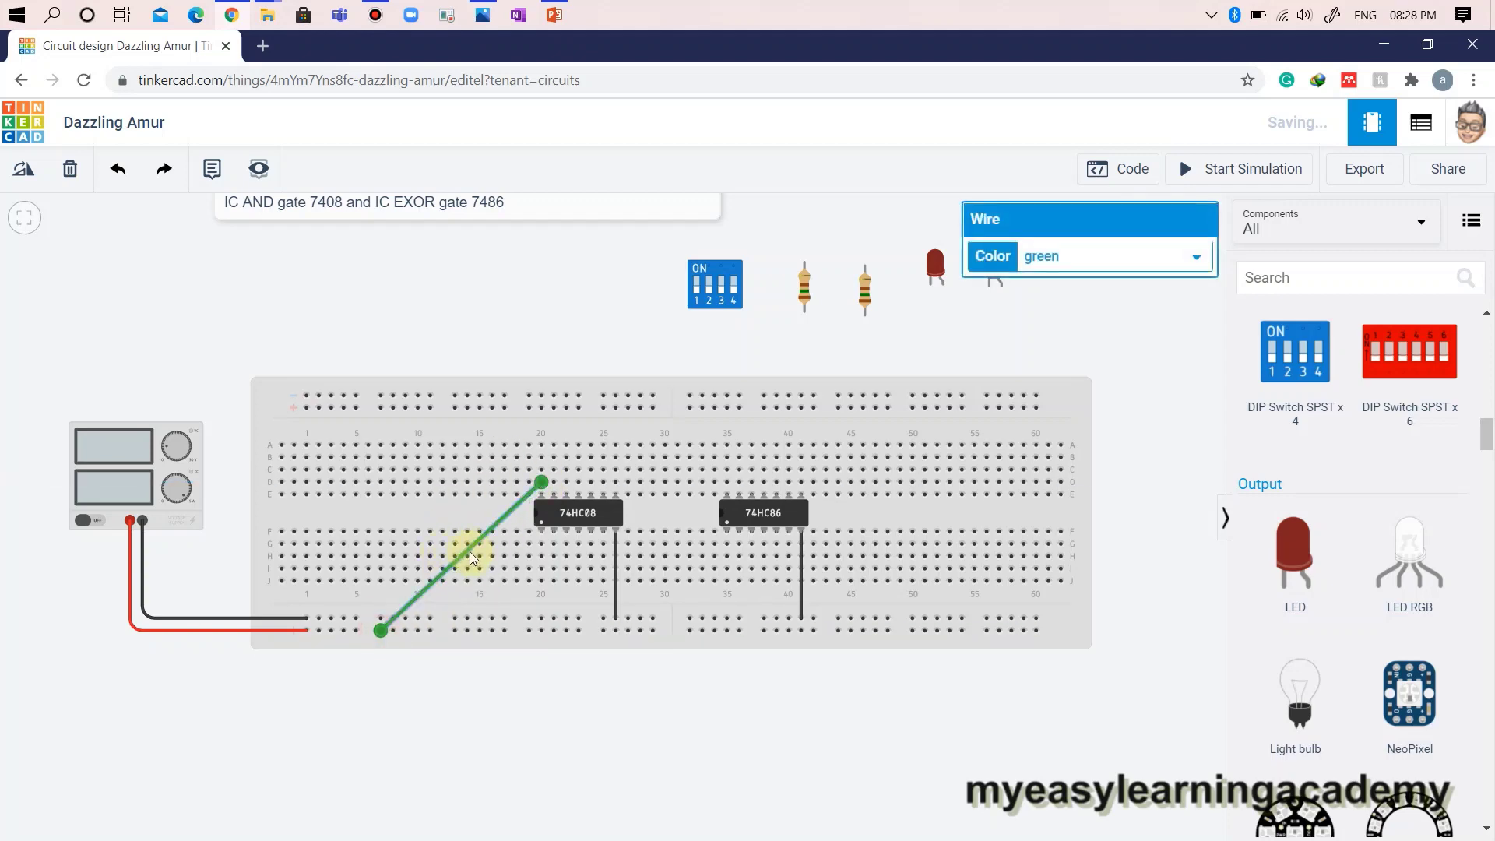
pyautogui.moveTo(467, 552); pyautogui.dragTo(383, 486)
pyautogui.click(1090, 257)
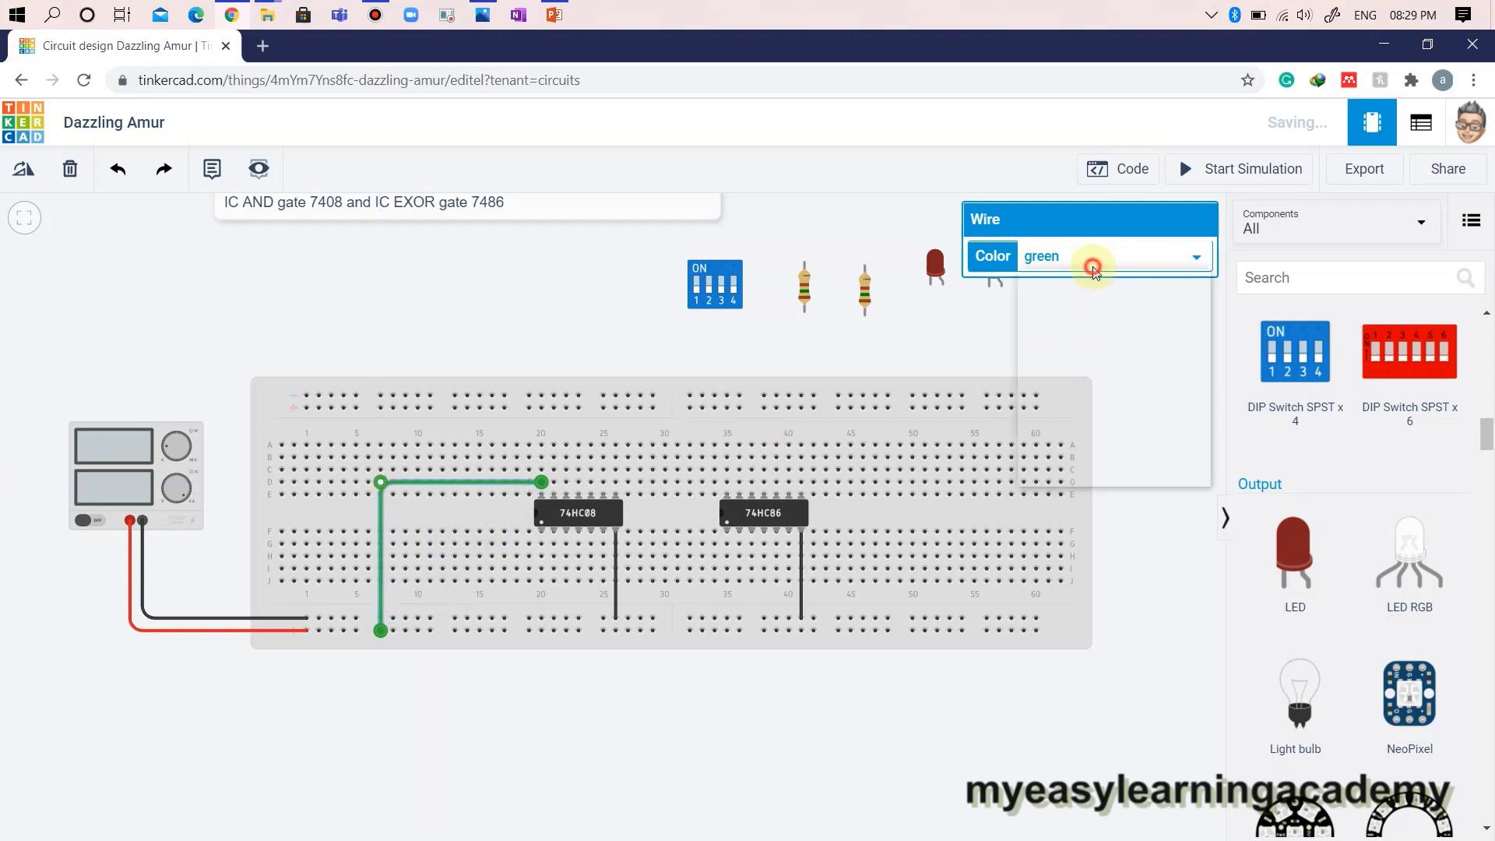
pyautogui.click(1081, 299)
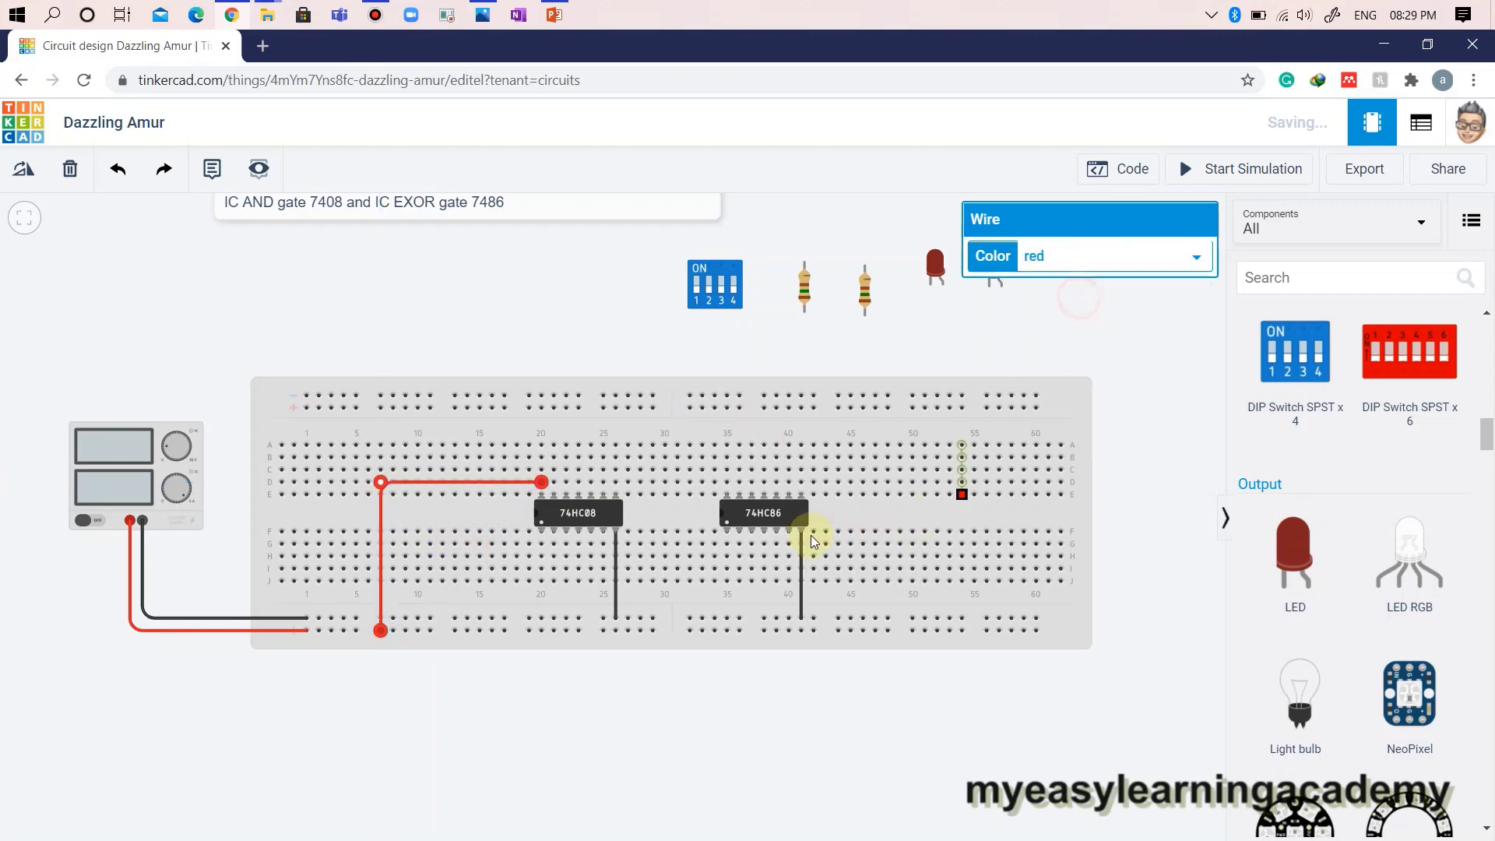
# - Link the 74HC86 power pin to the 74HC08's with a red wire; move the DIP switch below
pyautogui.click(729, 482)
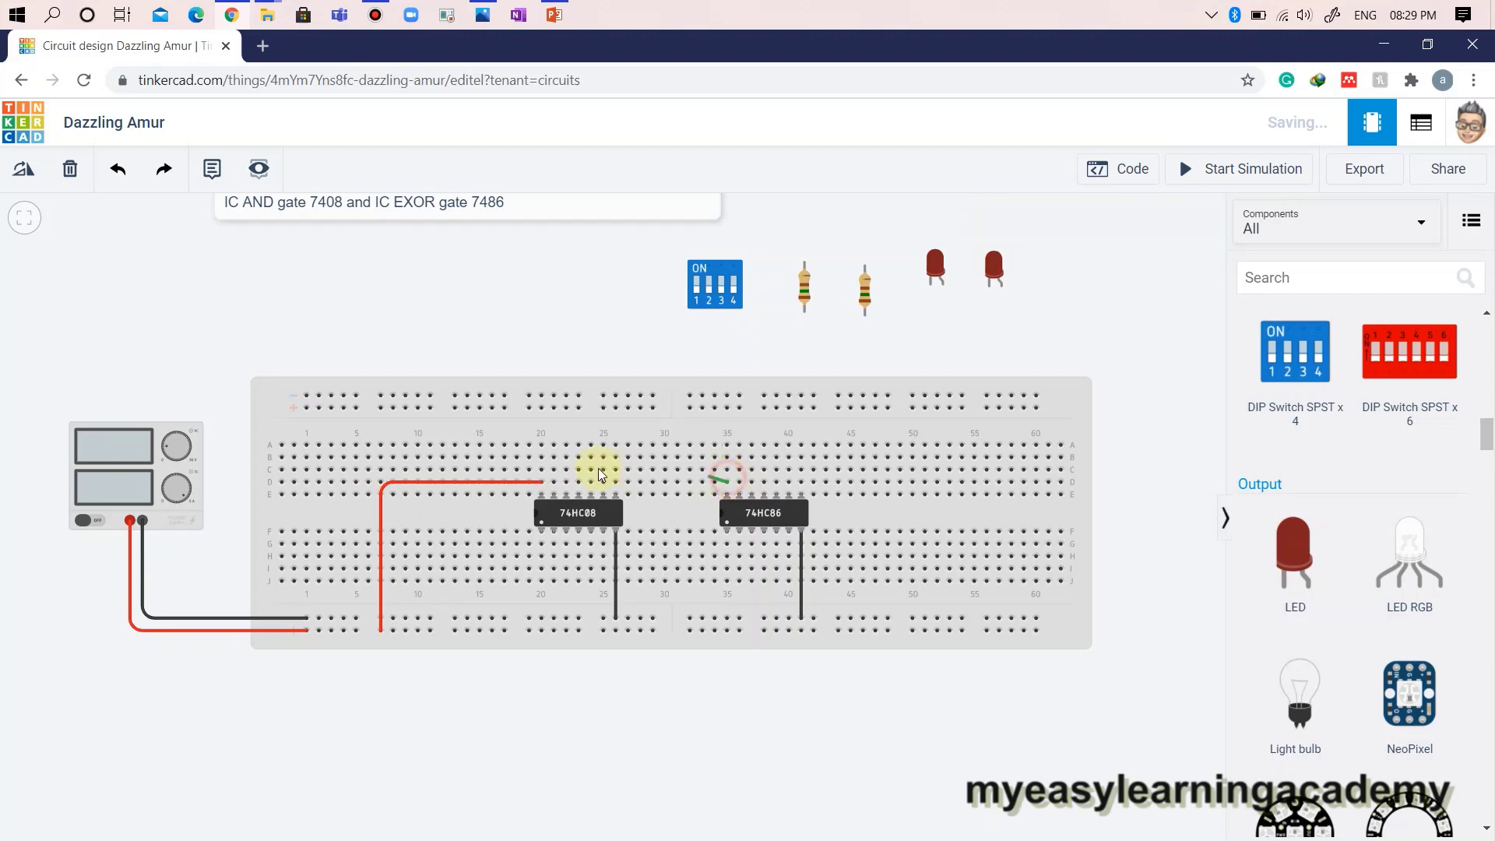
pyautogui.click(541, 470)
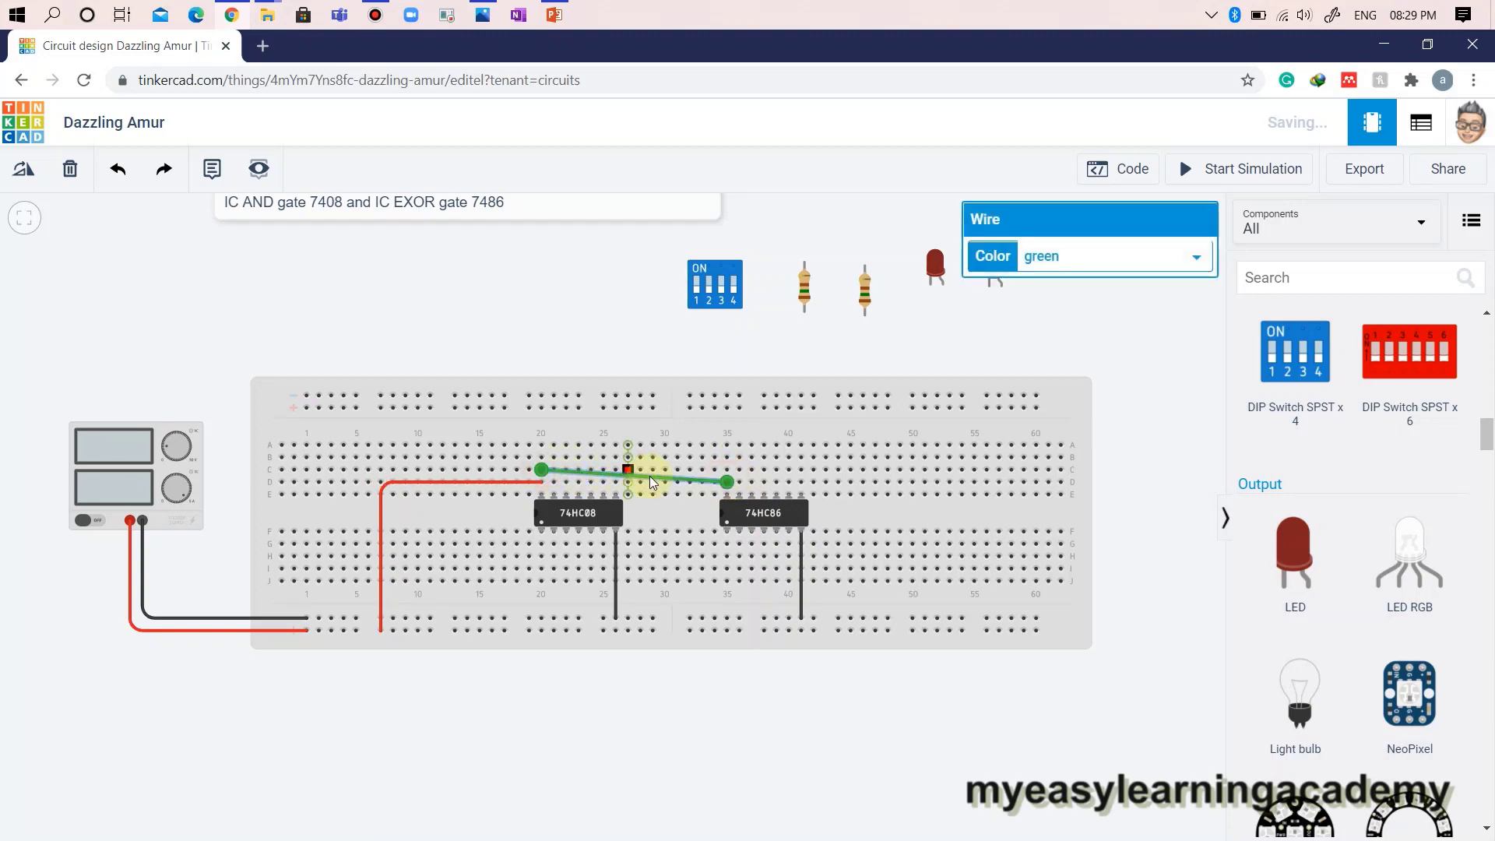
pyautogui.moveTo(654, 480); pyautogui.dragTo(727, 468)
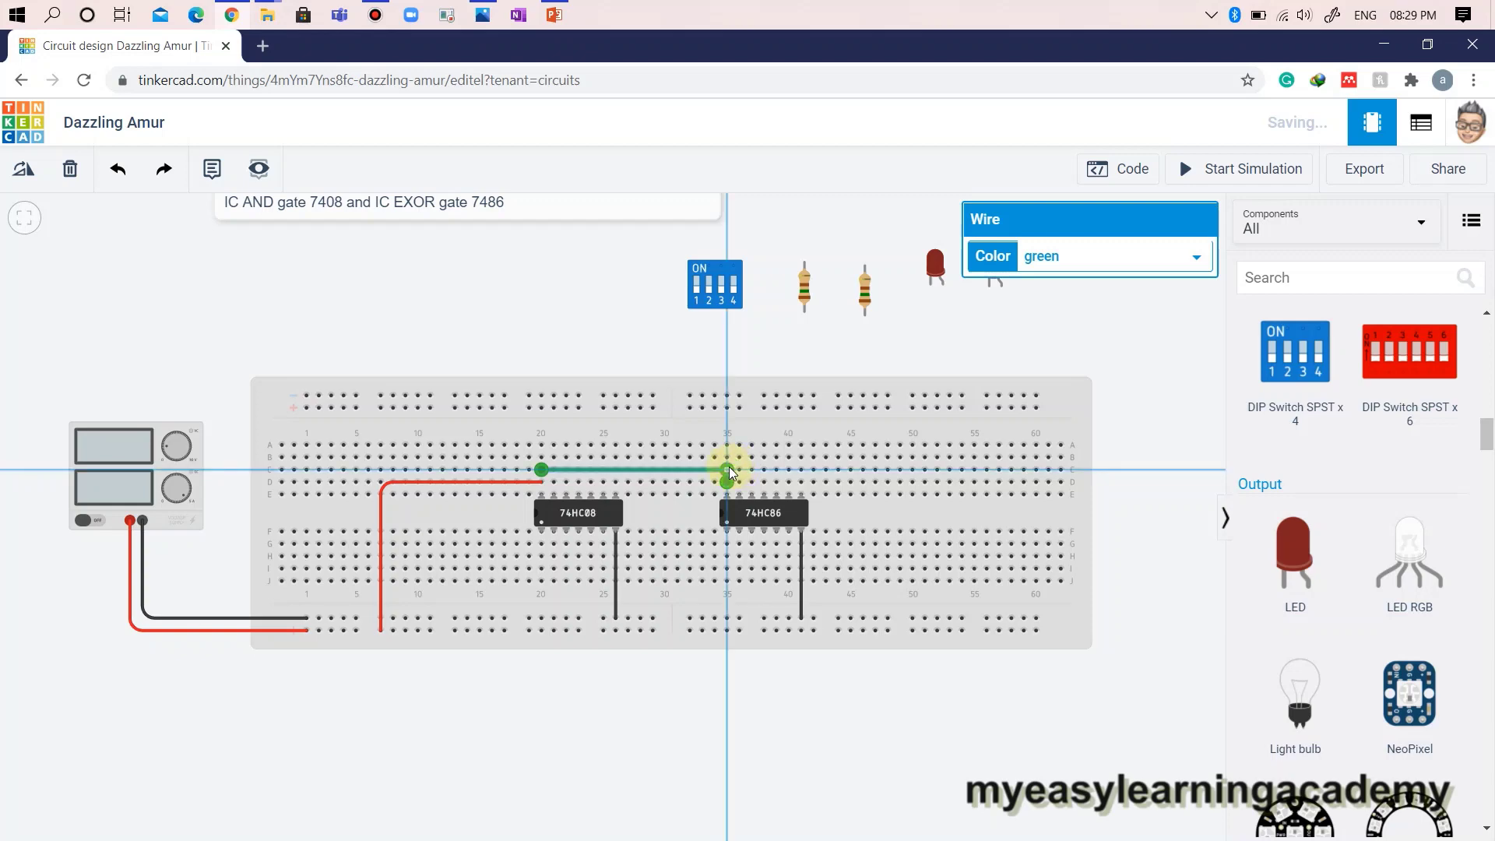
pyautogui.click(1051, 265)
pyautogui.click(1053, 294)
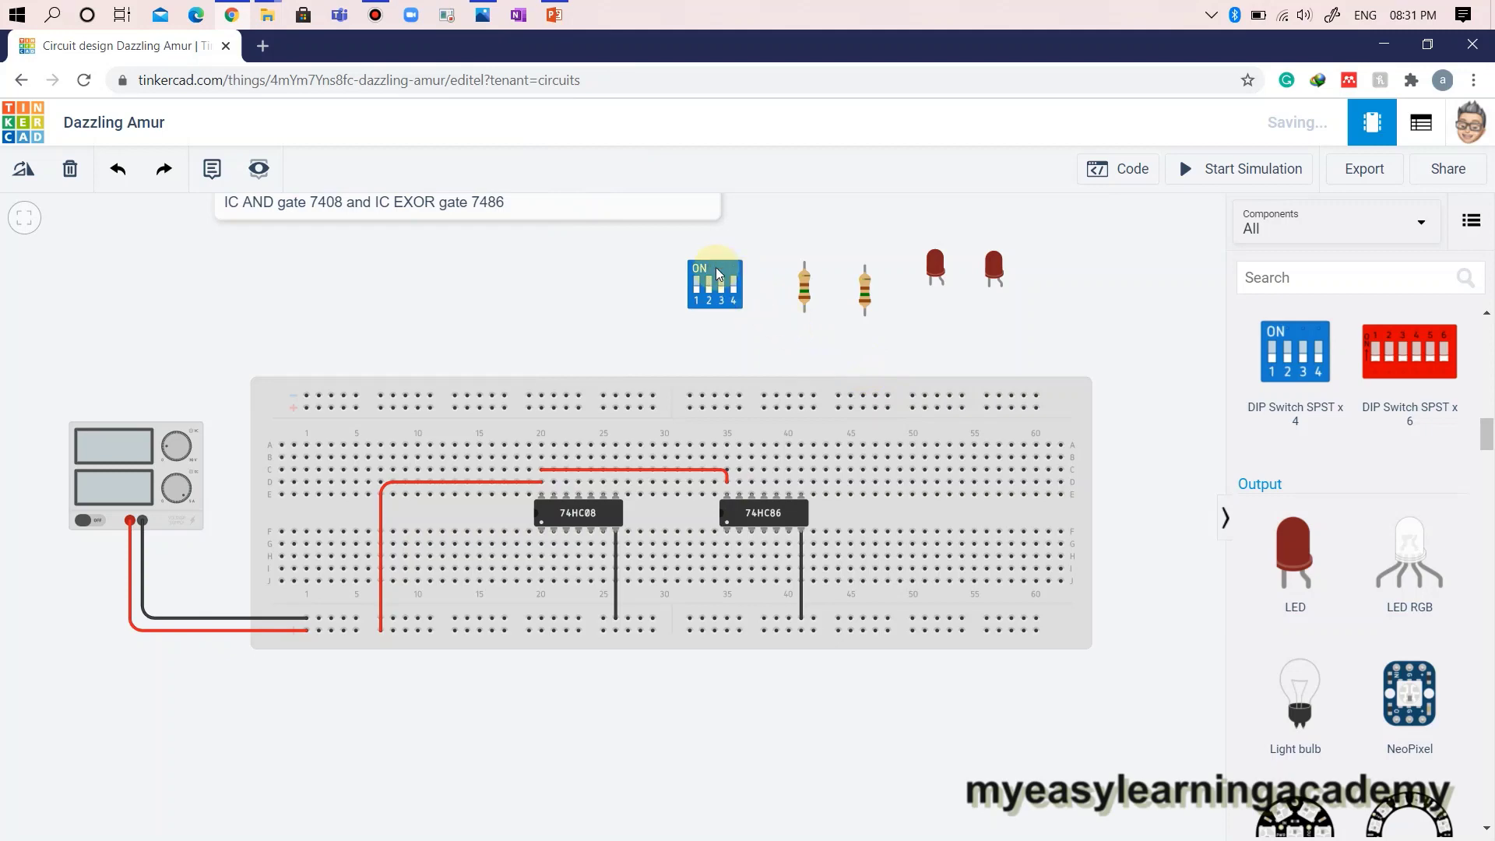
pyautogui.moveTo(715, 284); pyautogui.dragTo(486, 700)
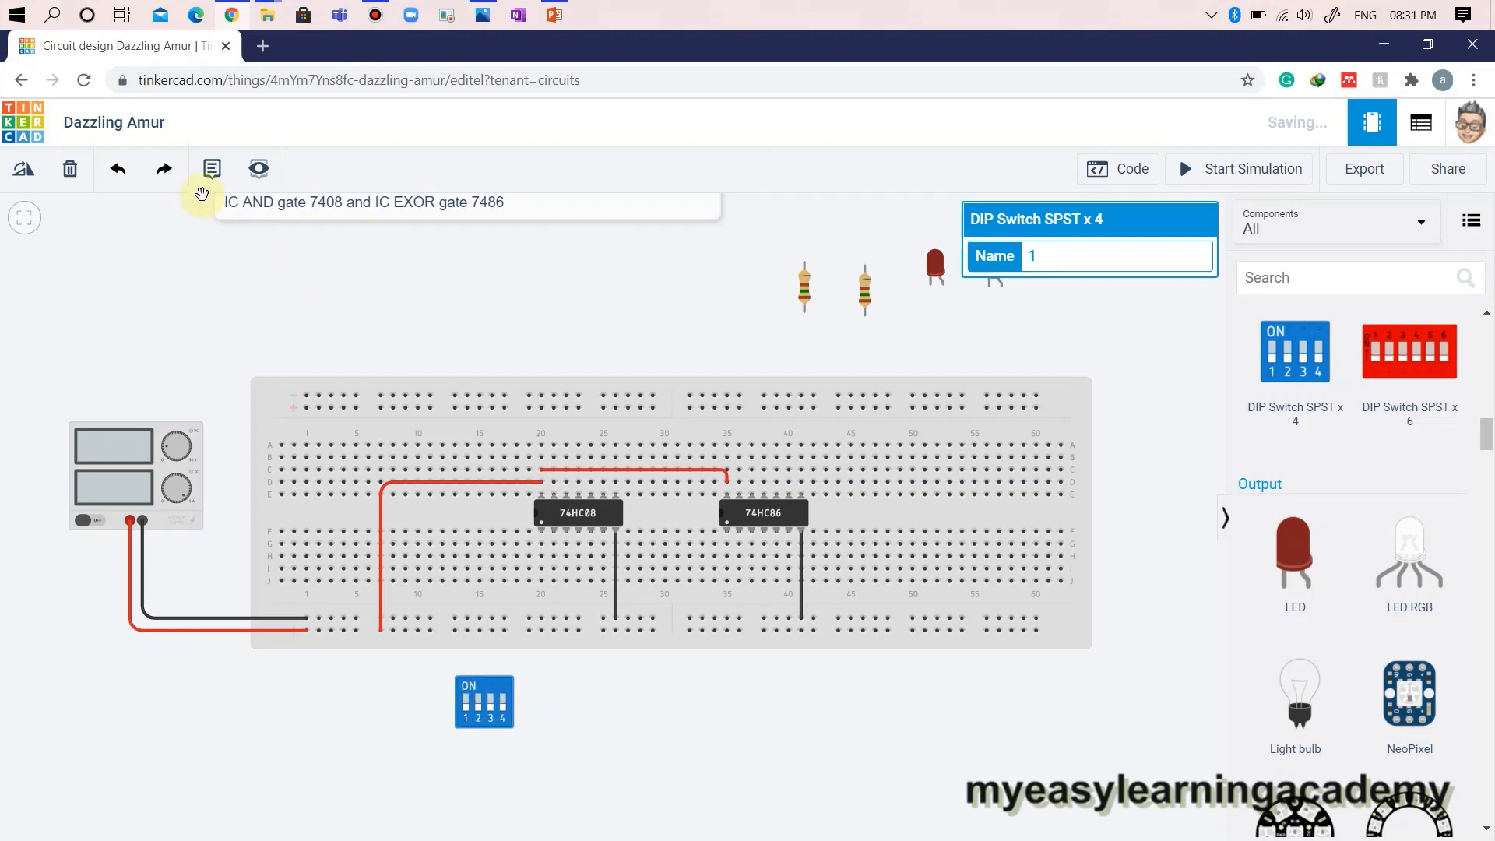
# - Rotate the DIP switch three steps until it stands upright below the breadboard
pyautogui.click(171, 178)
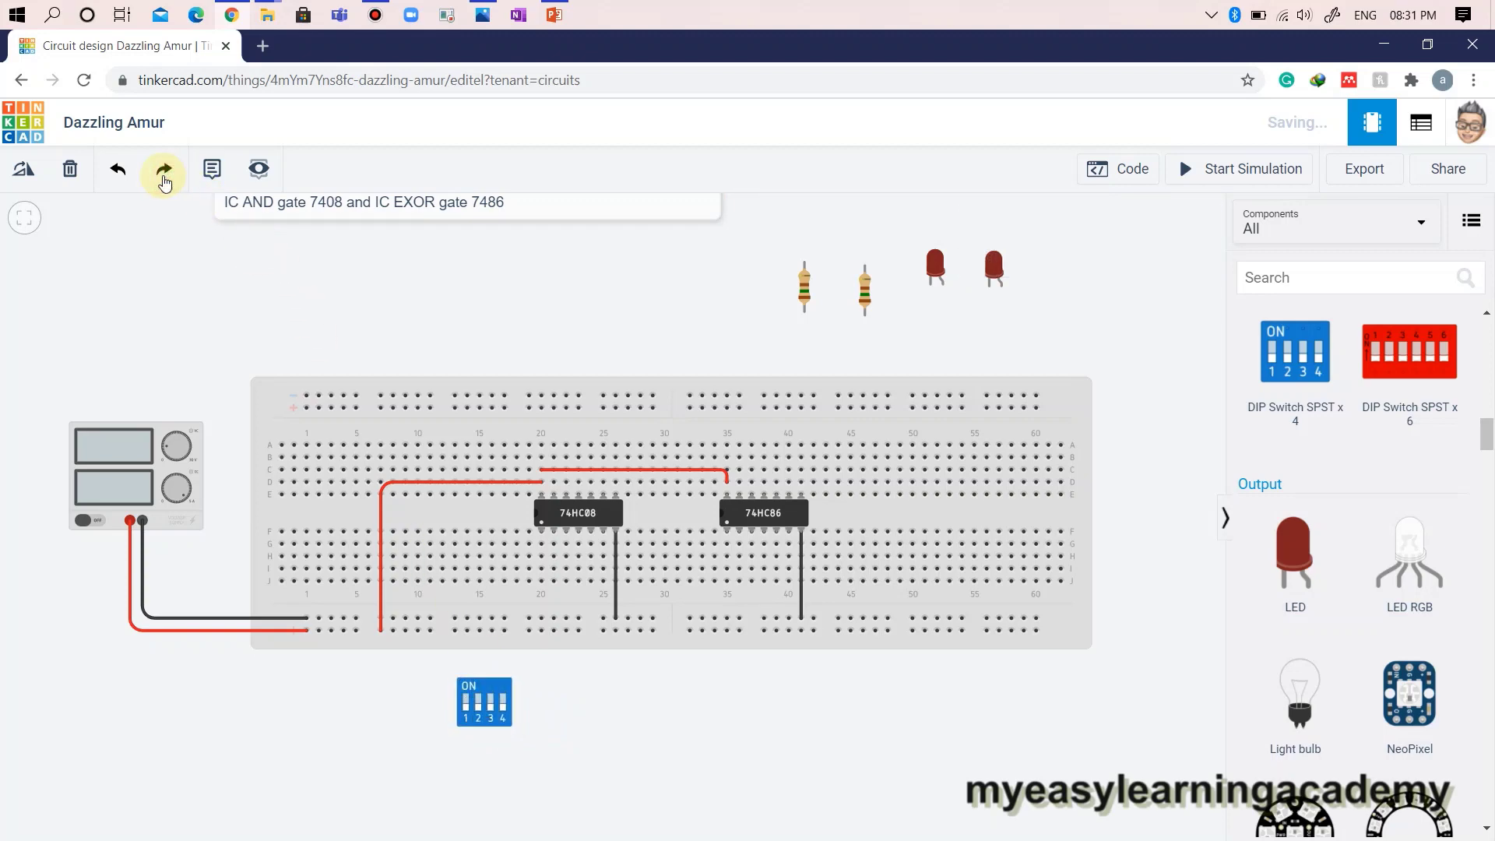
pyautogui.click(486, 686)
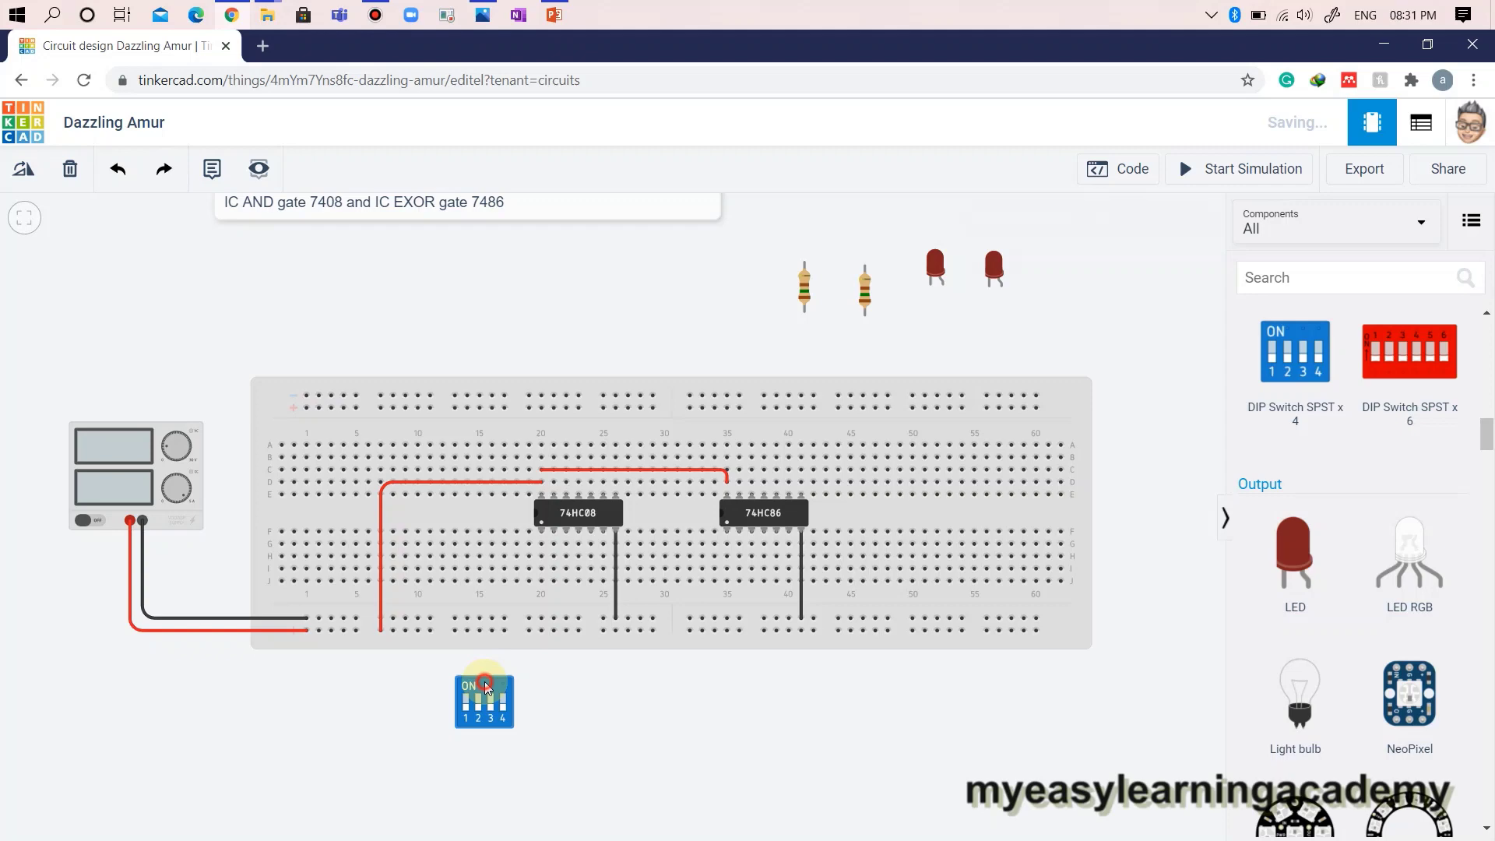
pyautogui.click(28, 168)
pyautogui.click(33, 170)
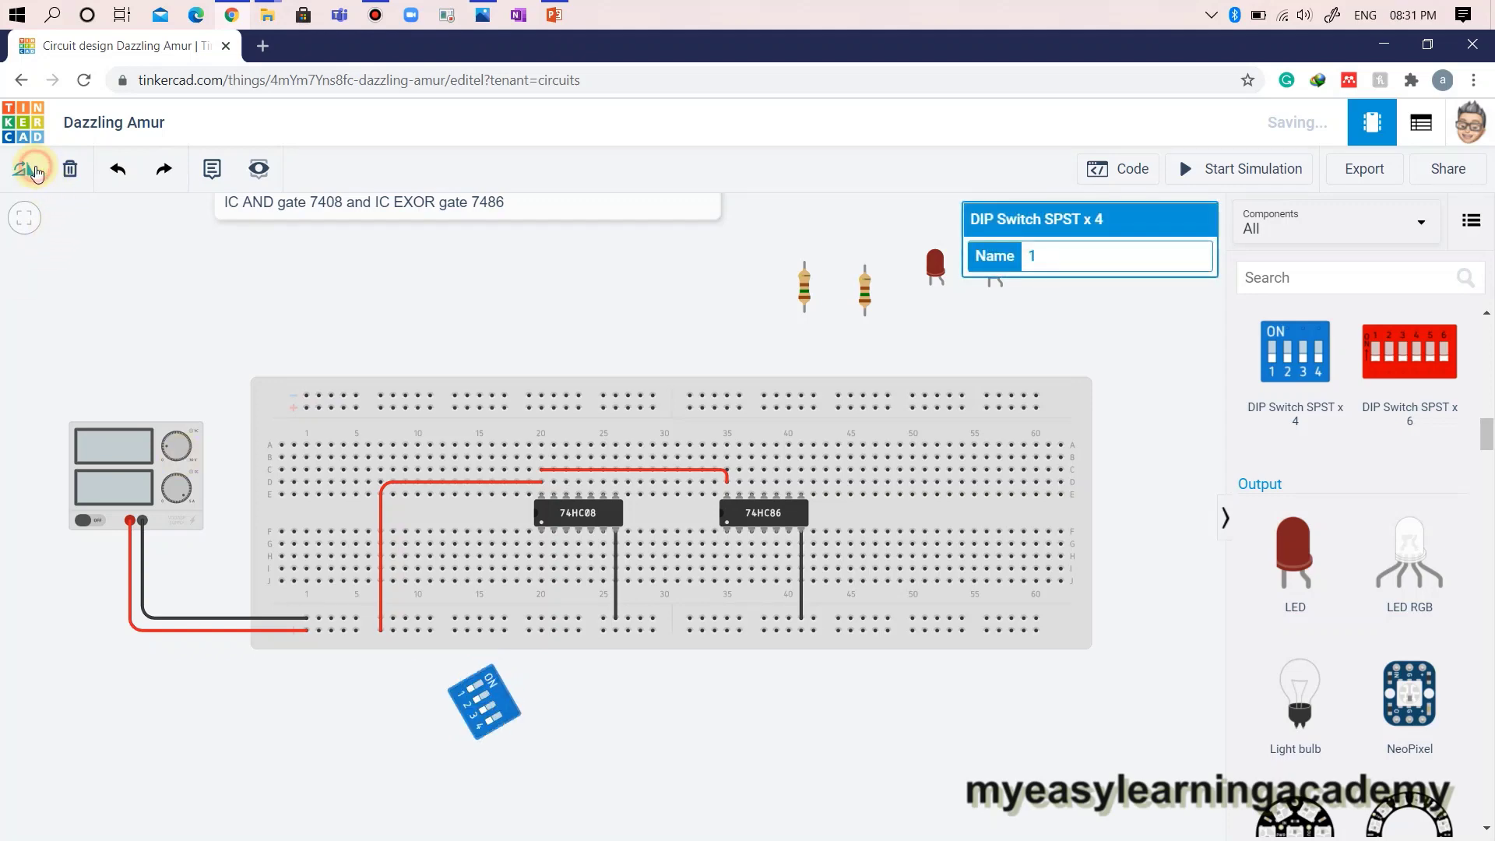
pyautogui.click(34, 171)
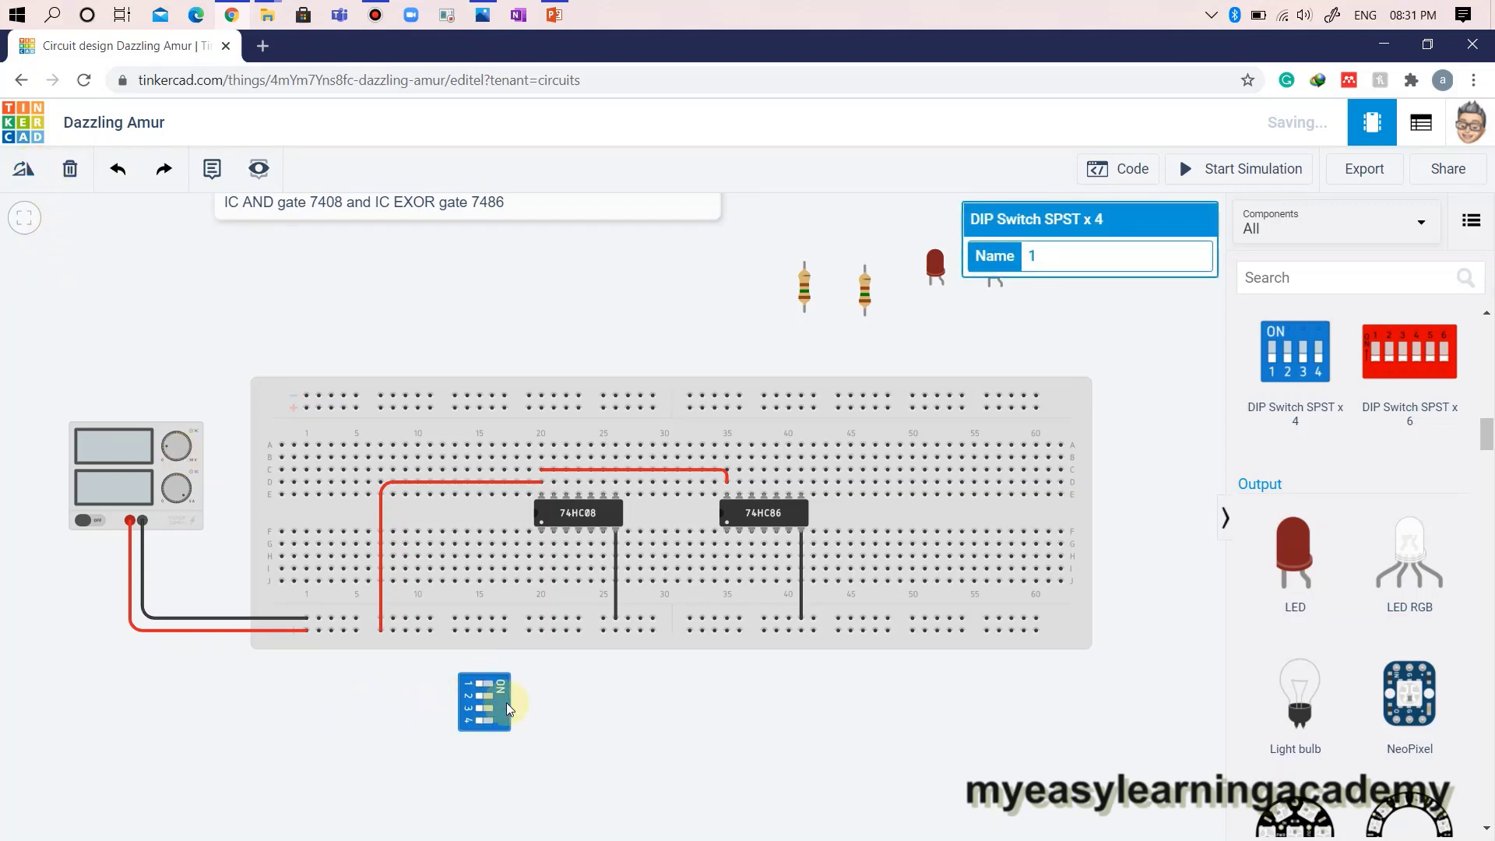
# - Run red L-shaped wires from DIP switch pins 1 and 2 to the bottom rail
pyautogui.click(462, 684)
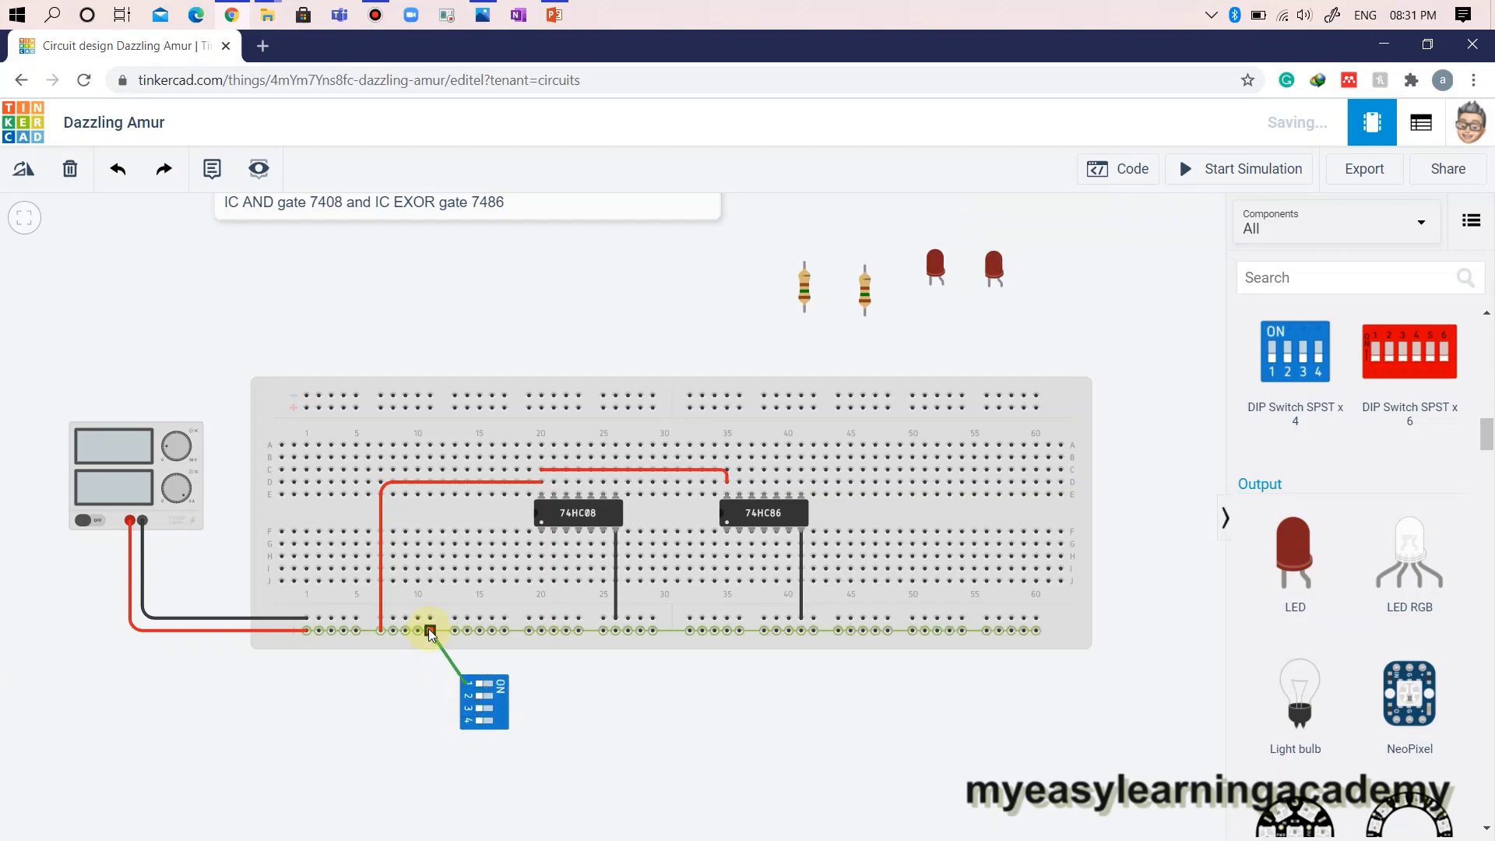
pyautogui.click(431, 631)
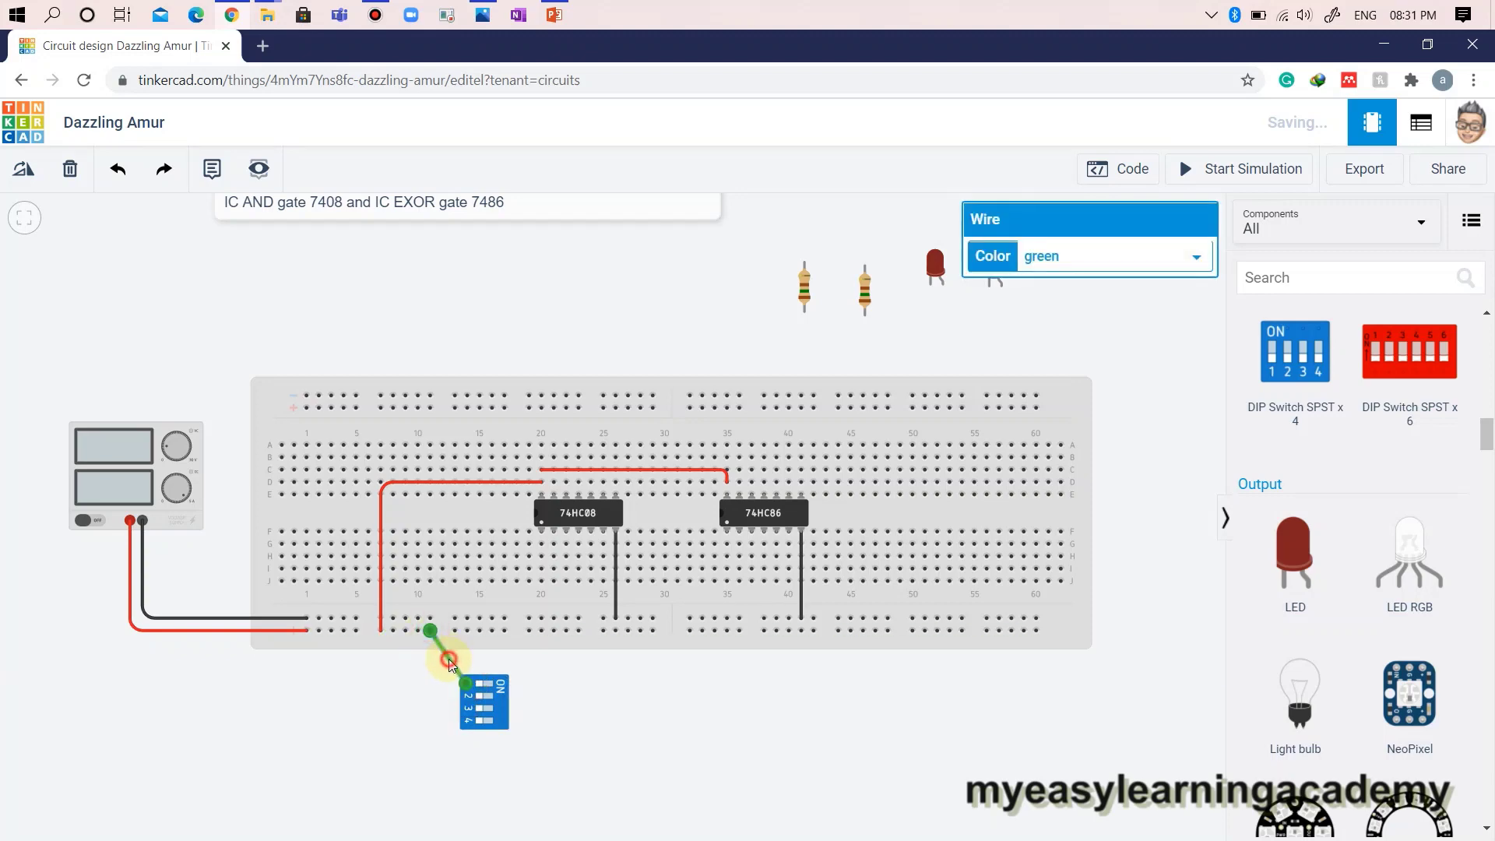
pyautogui.moveTo(450, 662); pyautogui.dragTo(431, 684)
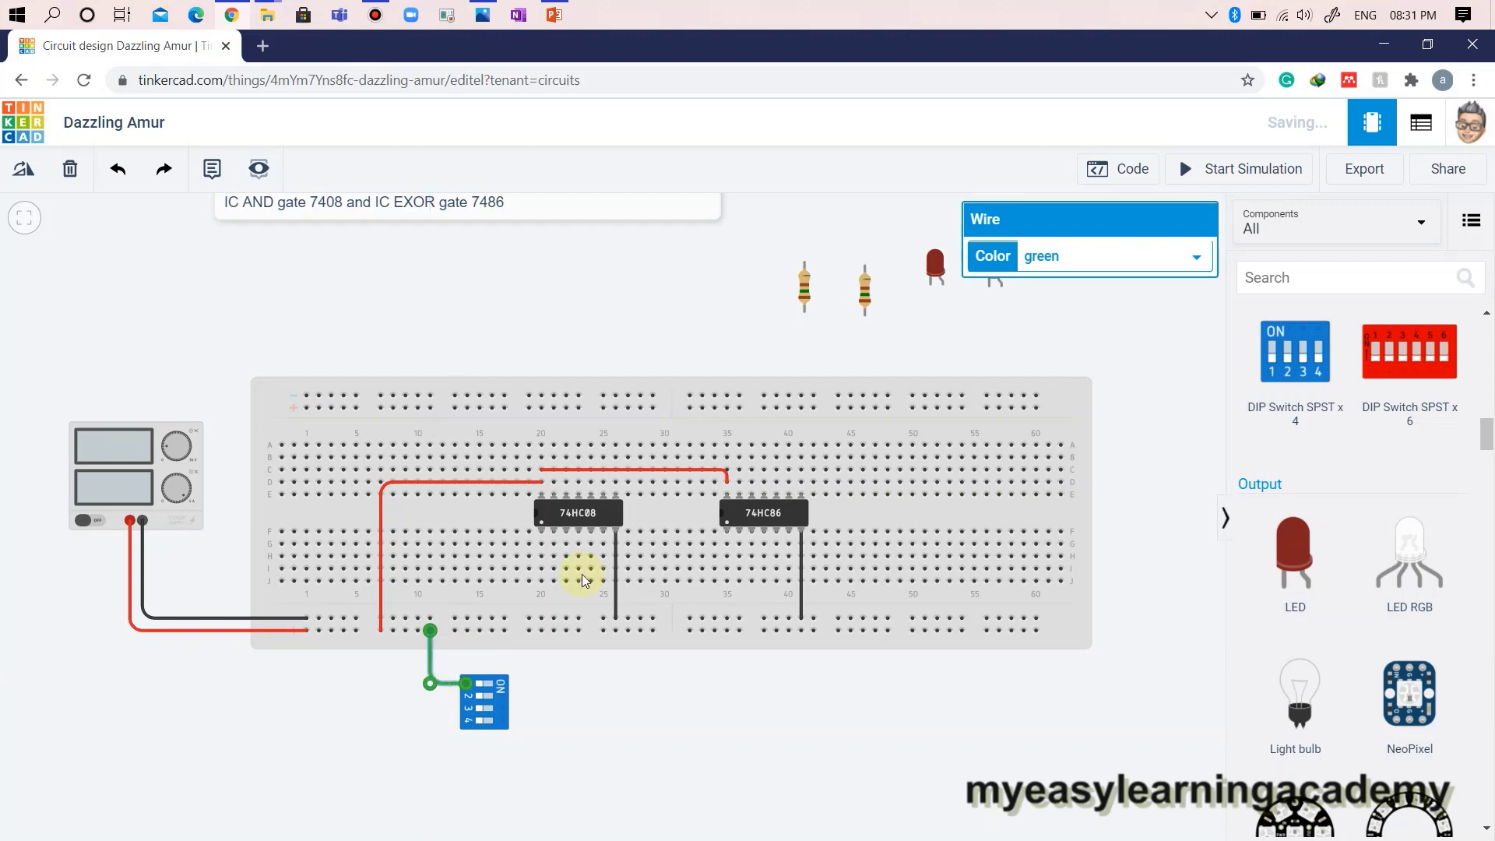
pyautogui.click(1079, 261)
pyautogui.click(1041, 297)
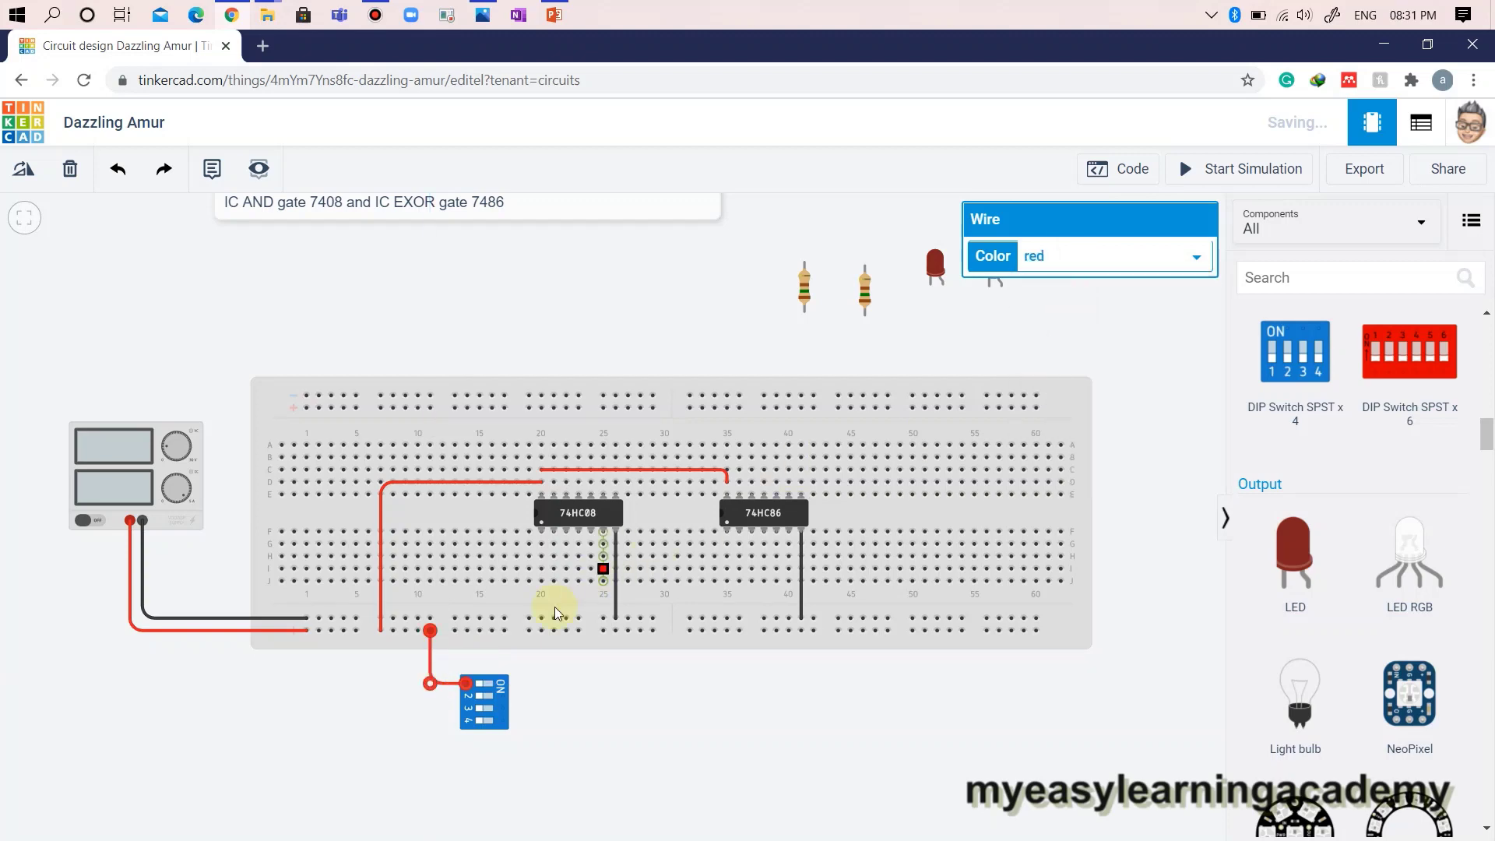
pyautogui.click(467, 695)
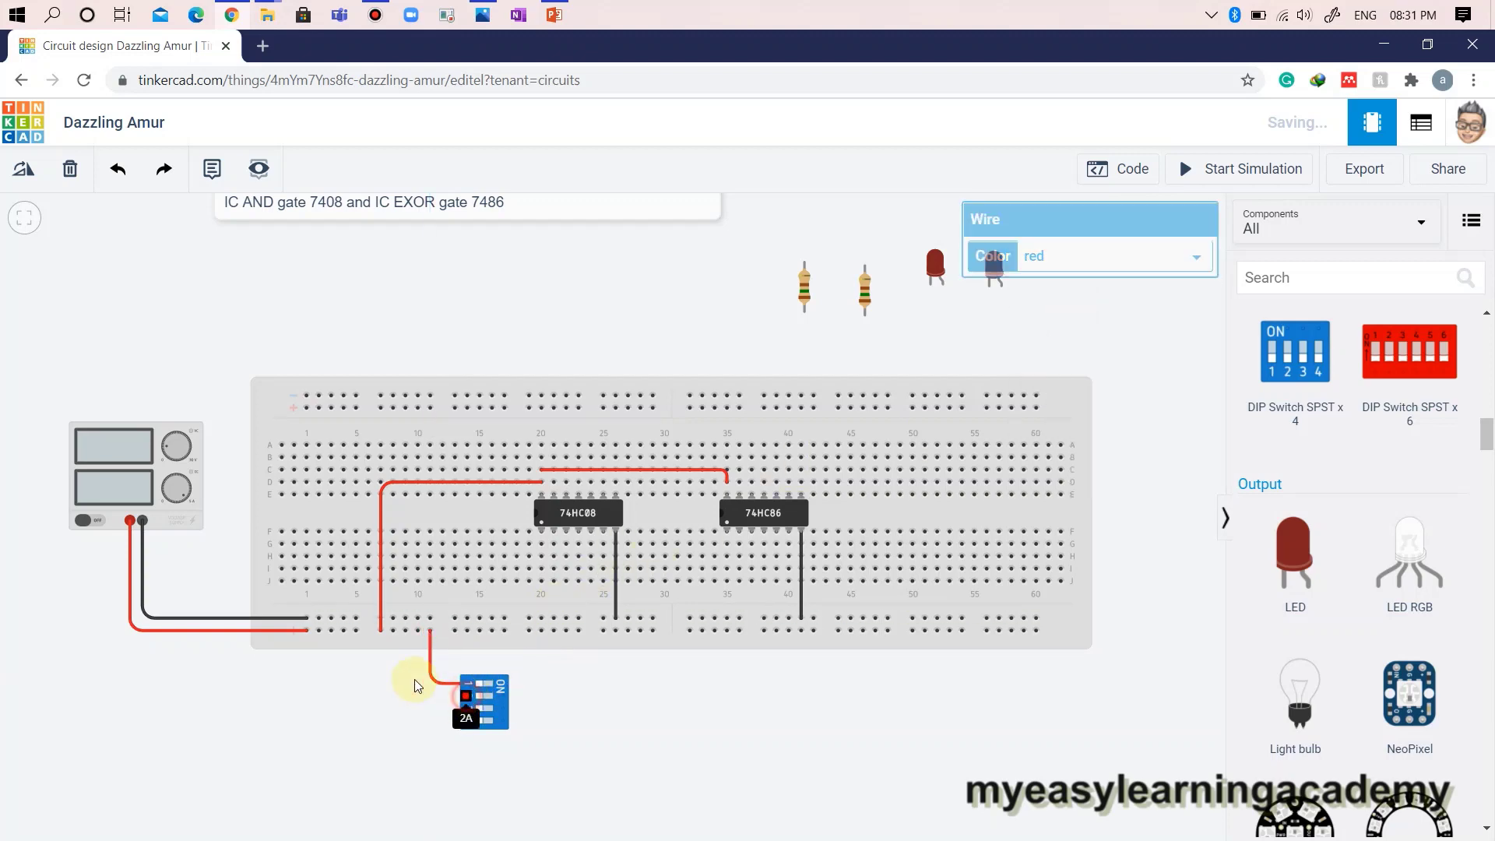
pyautogui.click(419, 632)
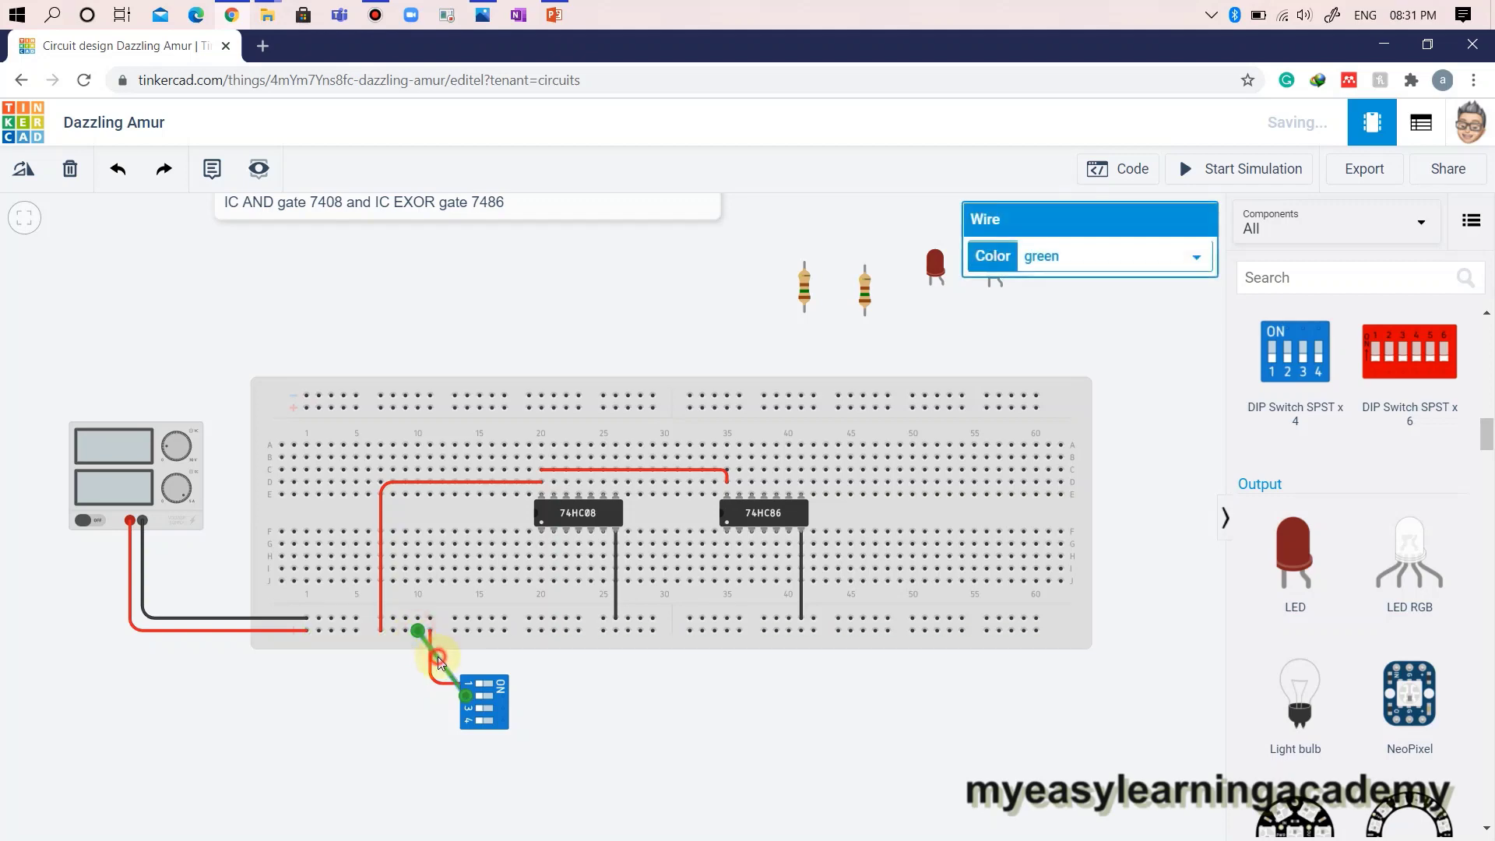
pyautogui.moveTo(440, 662); pyautogui.dragTo(420, 700)
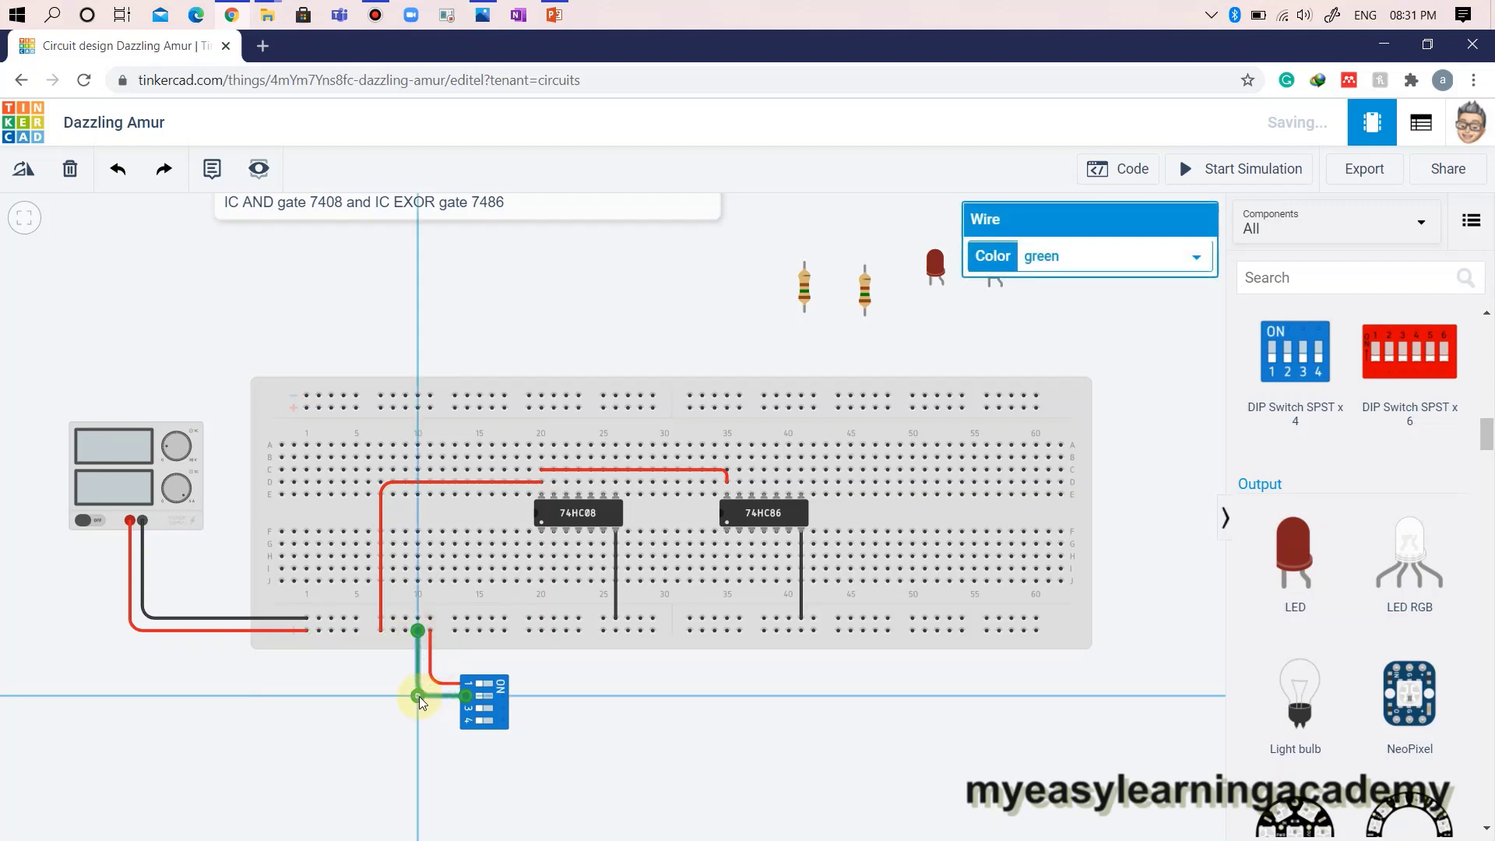
pyautogui.click(1115, 254)
pyautogui.click(1087, 302)
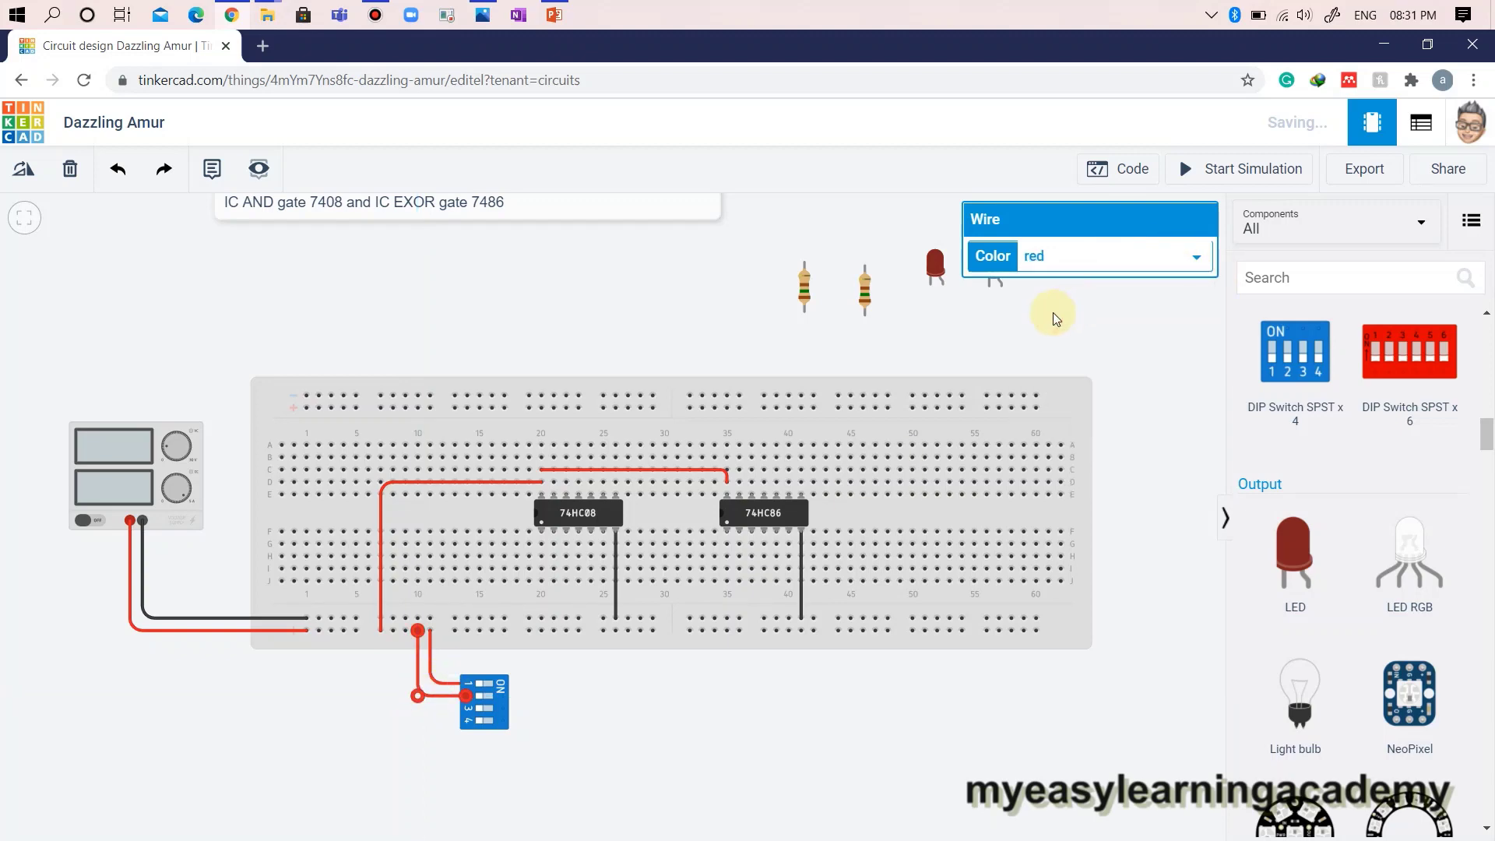
pyautogui.click(588, 737)
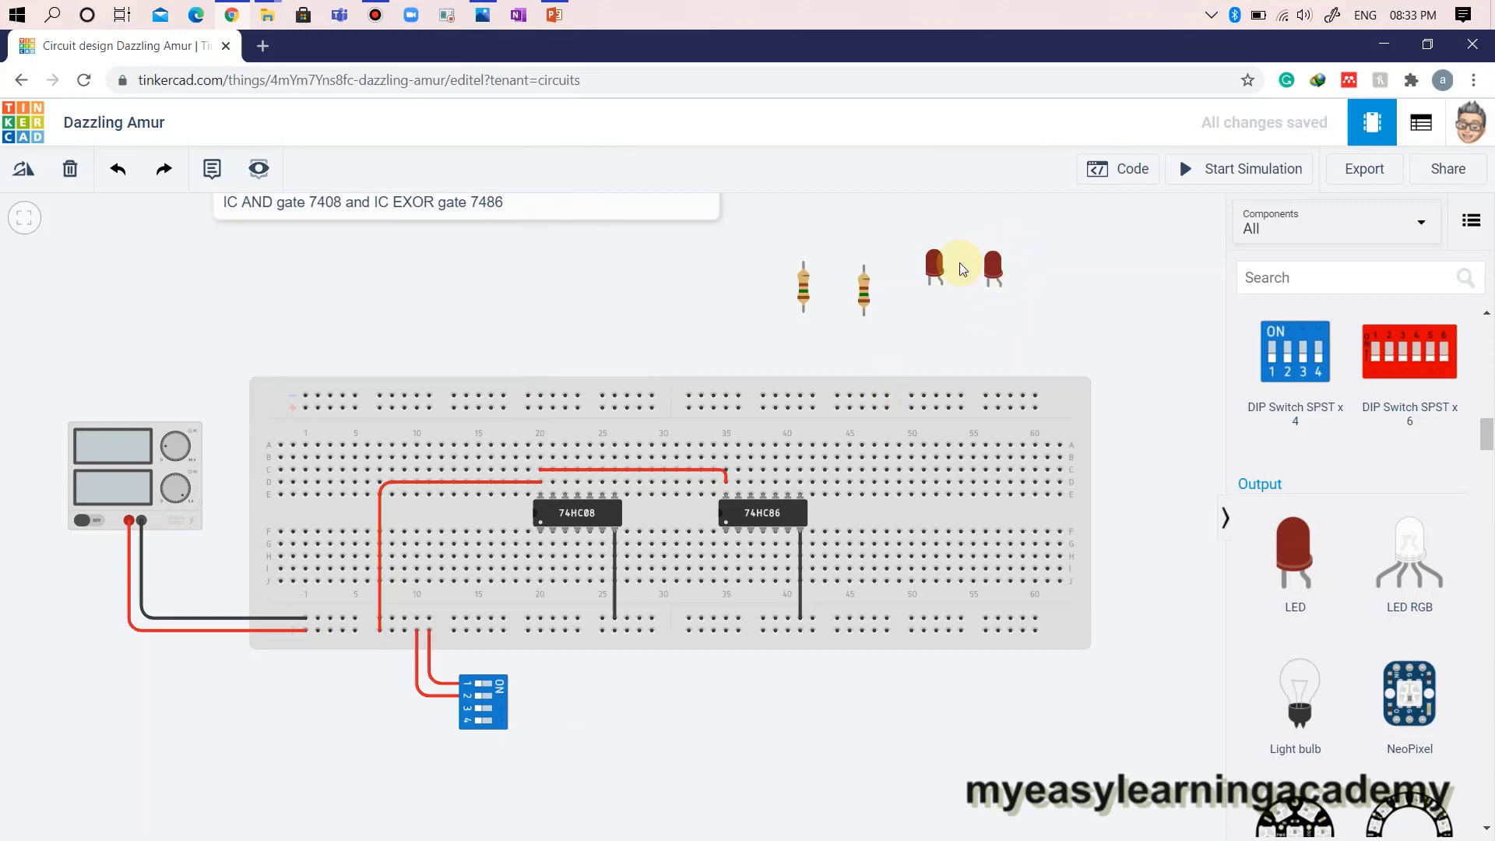
# - Place a red LED horizontally below the breadboard and wire its cathode to the bottom rail
pyautogui.moveTo(933, 267); pyautogui.dragTo(864, 701)
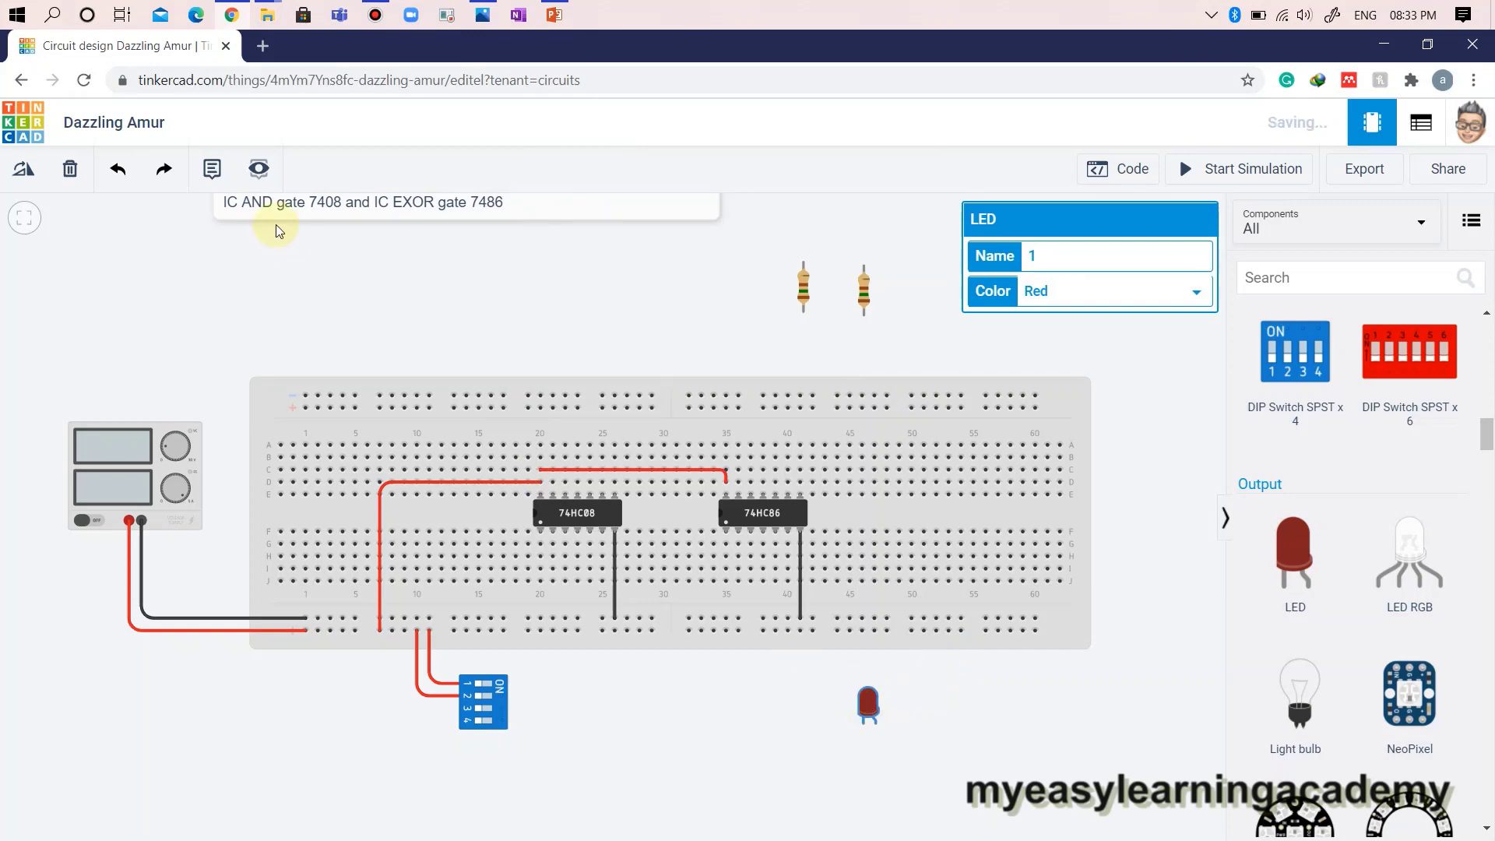
pyautogui.click(28, 174)
pyautogui.click(33, 180)
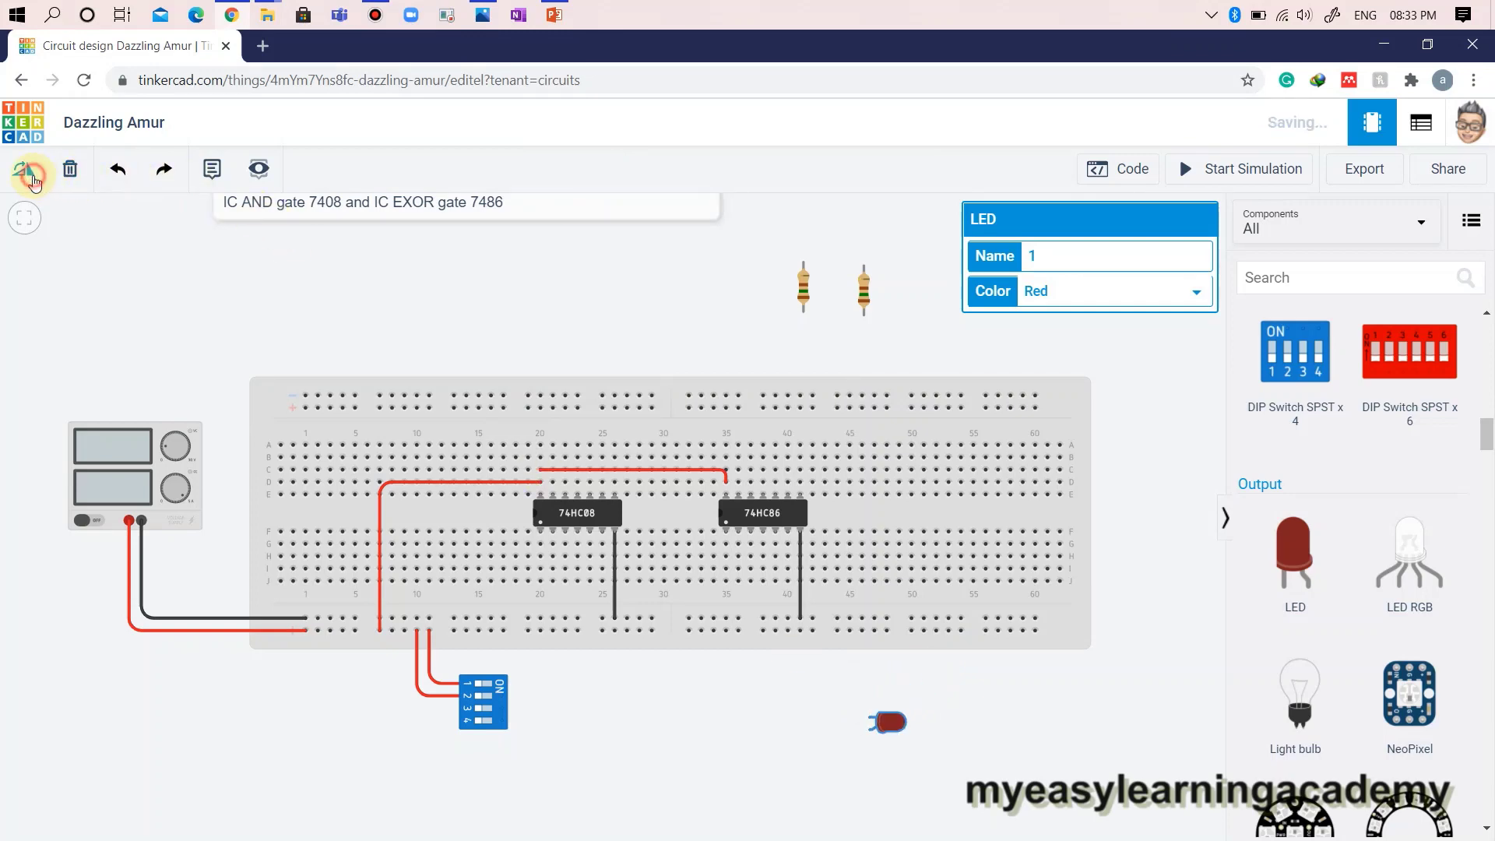
pyautogui.click(870, 718)
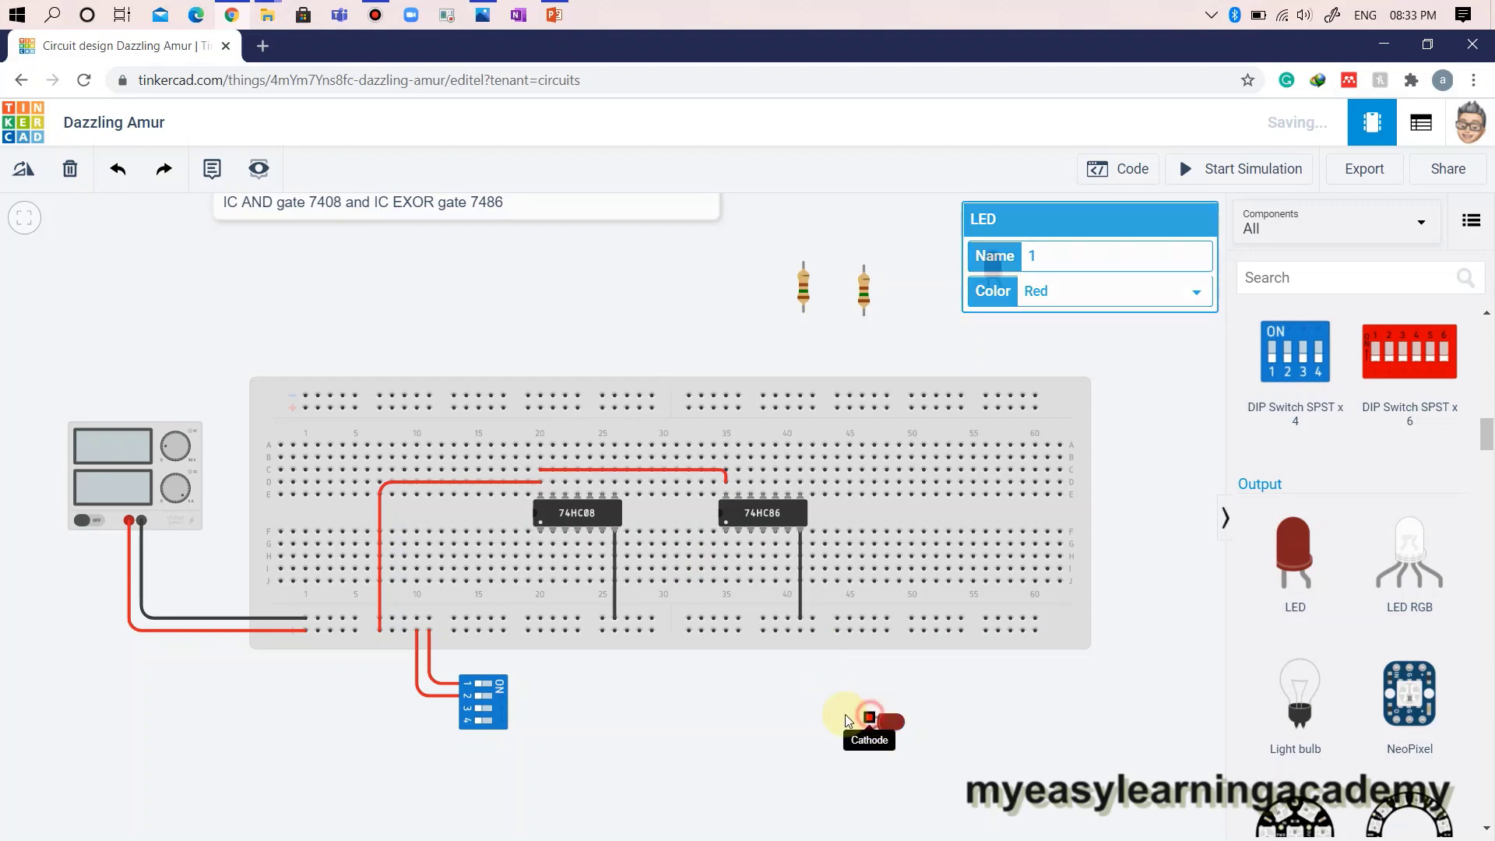
pyautogui.click(837, 619)
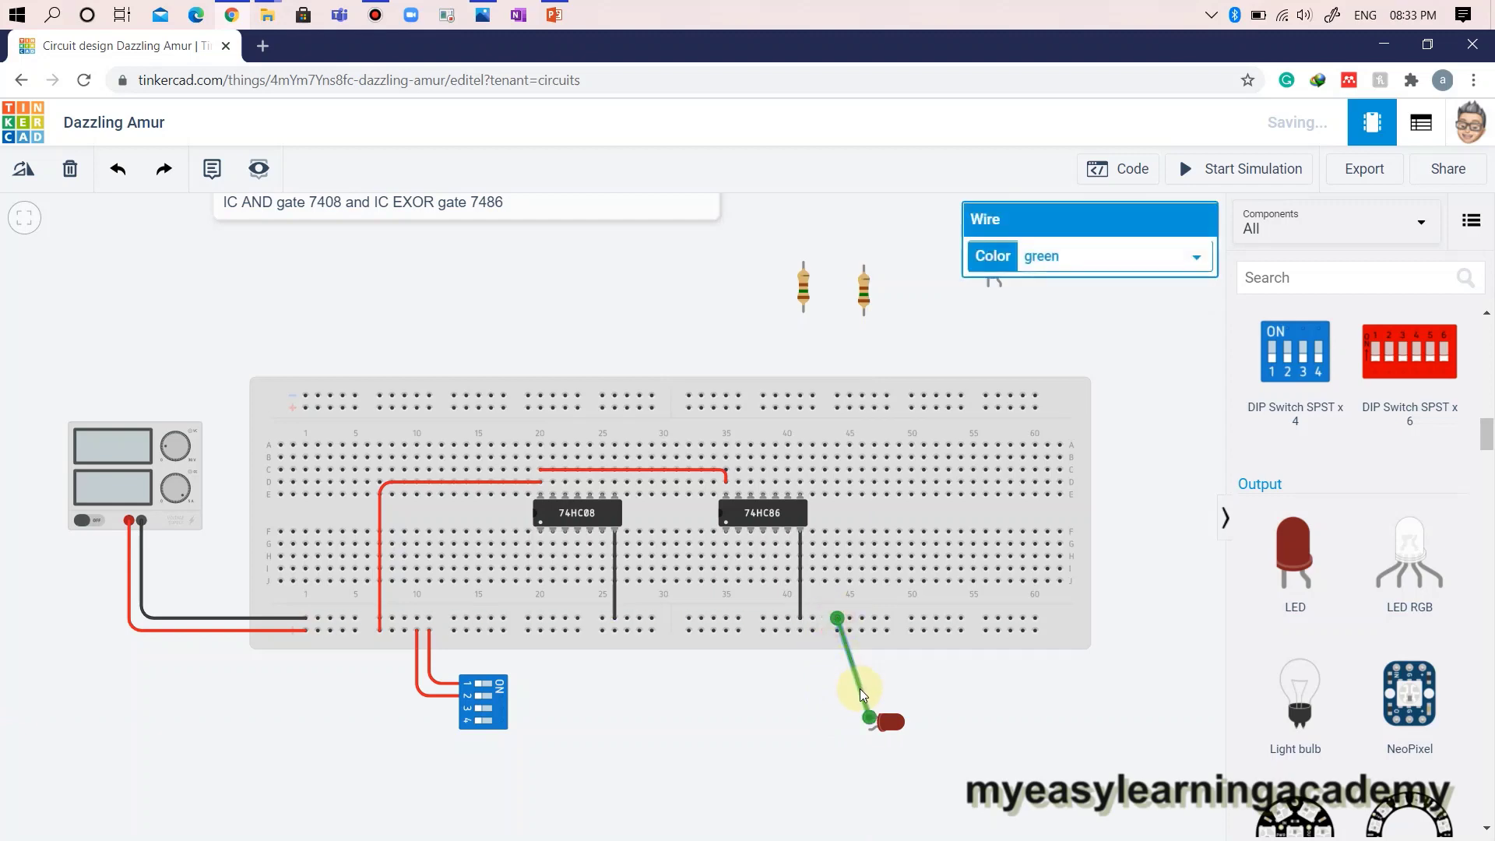
pyautogui.moveTo(860, 690); pyautogui.dragTo(838, 718)
pyautogui.click(933, 714)
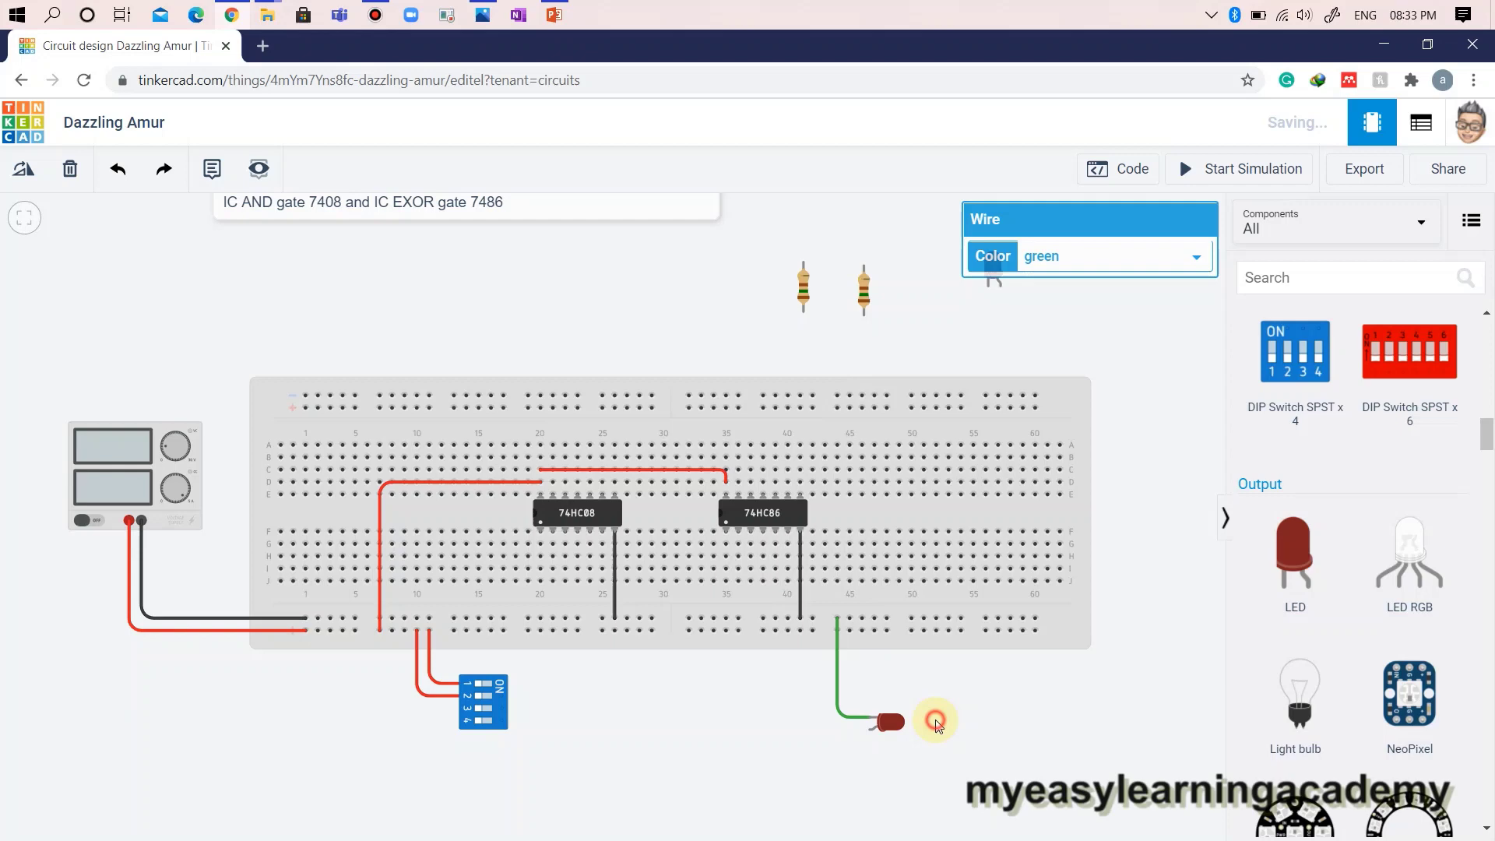
# - Lay a 150 Ω resistor horizontally and attach it to the LED's lead
pyautogui.moveTo(807, 293); pyautogui.dragTo(812, 761)
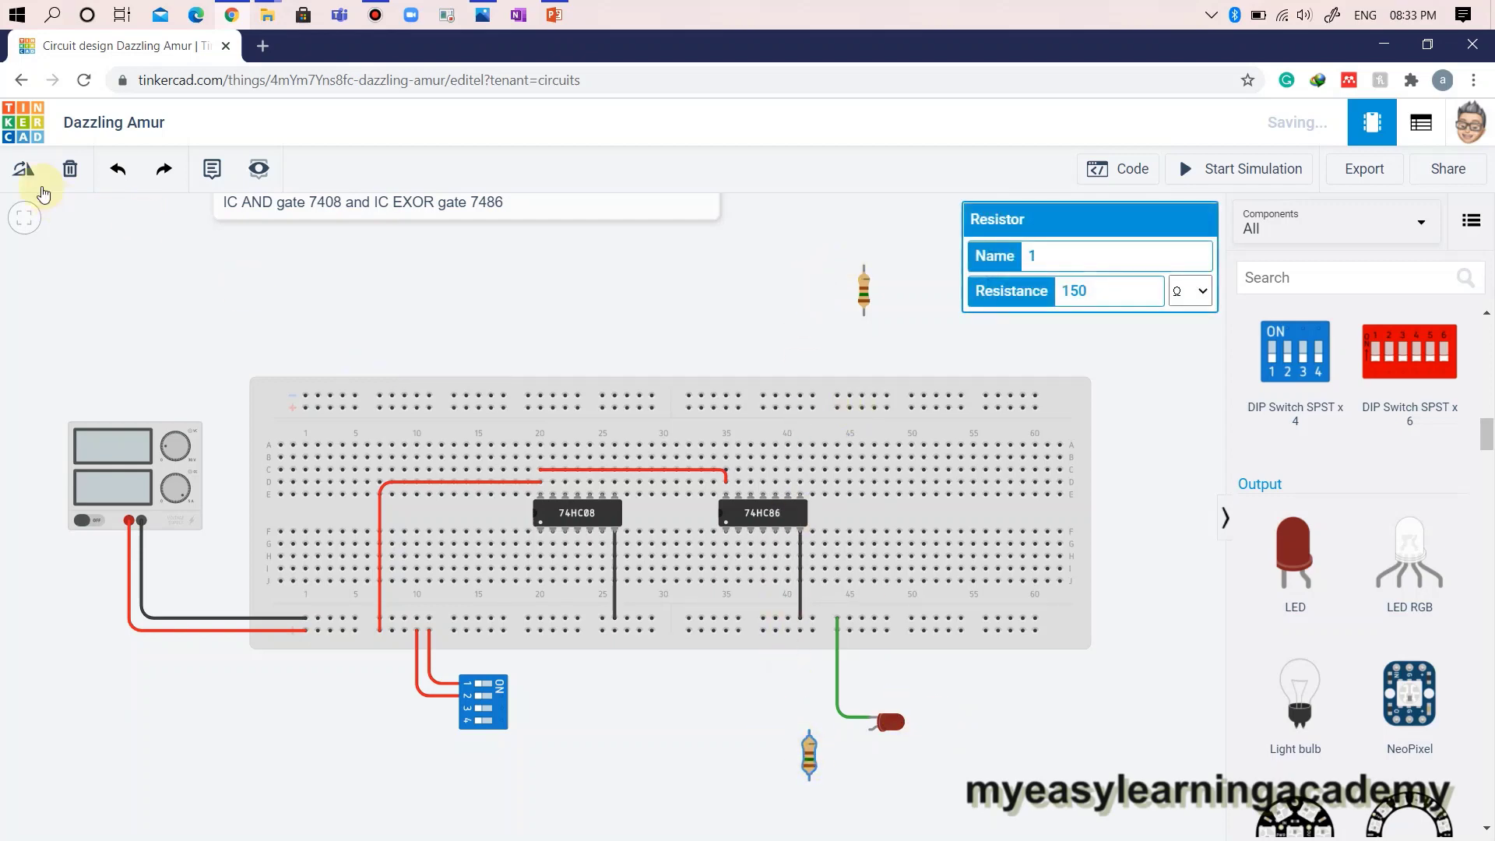
pyautogui.click(24, 170)
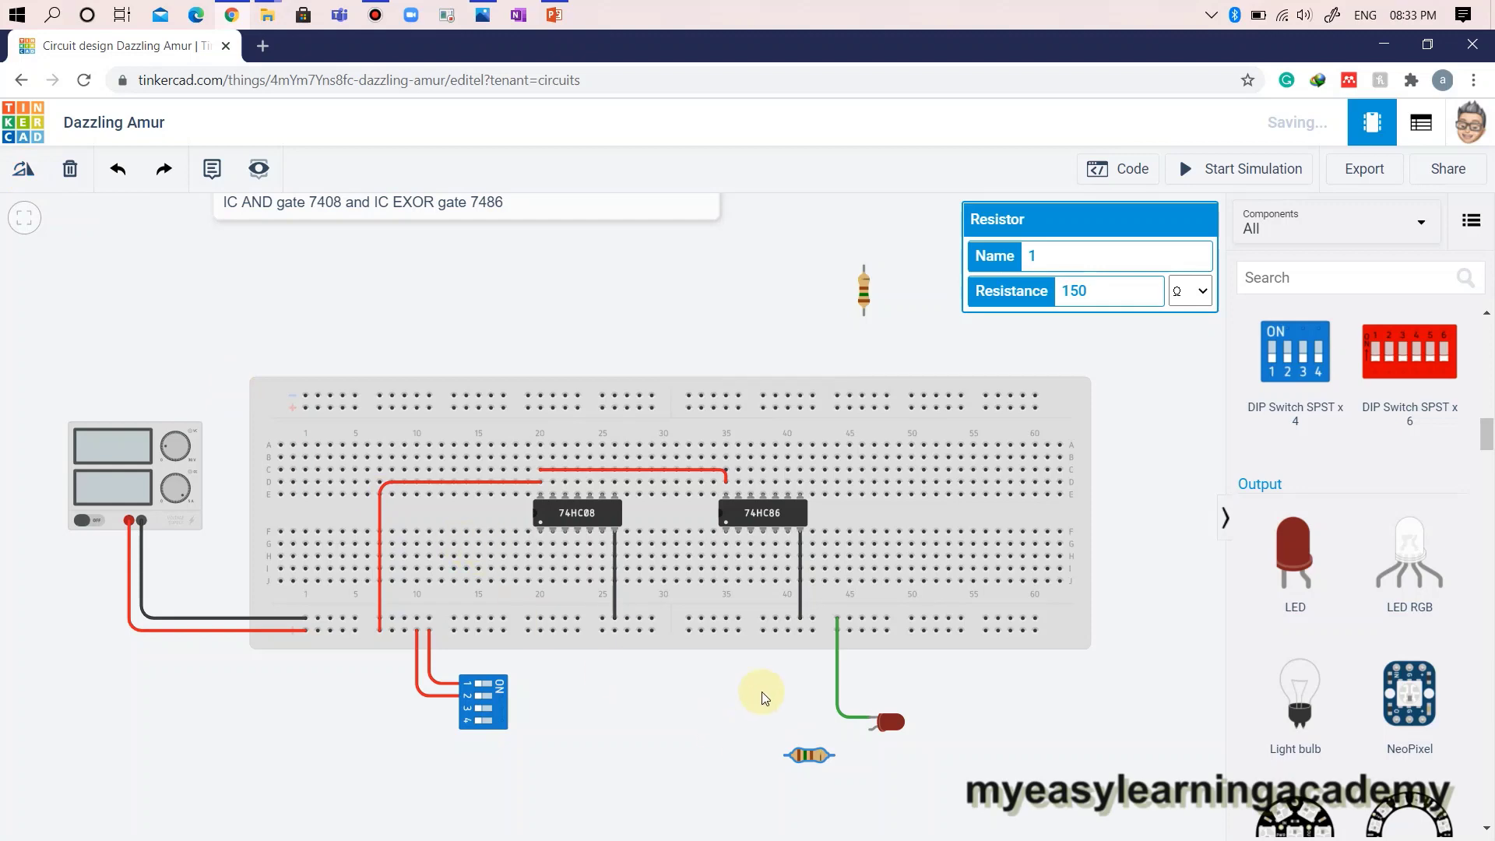
pyautogui.moveTo(815, 755); pyautogui.dragTo(826, 739)
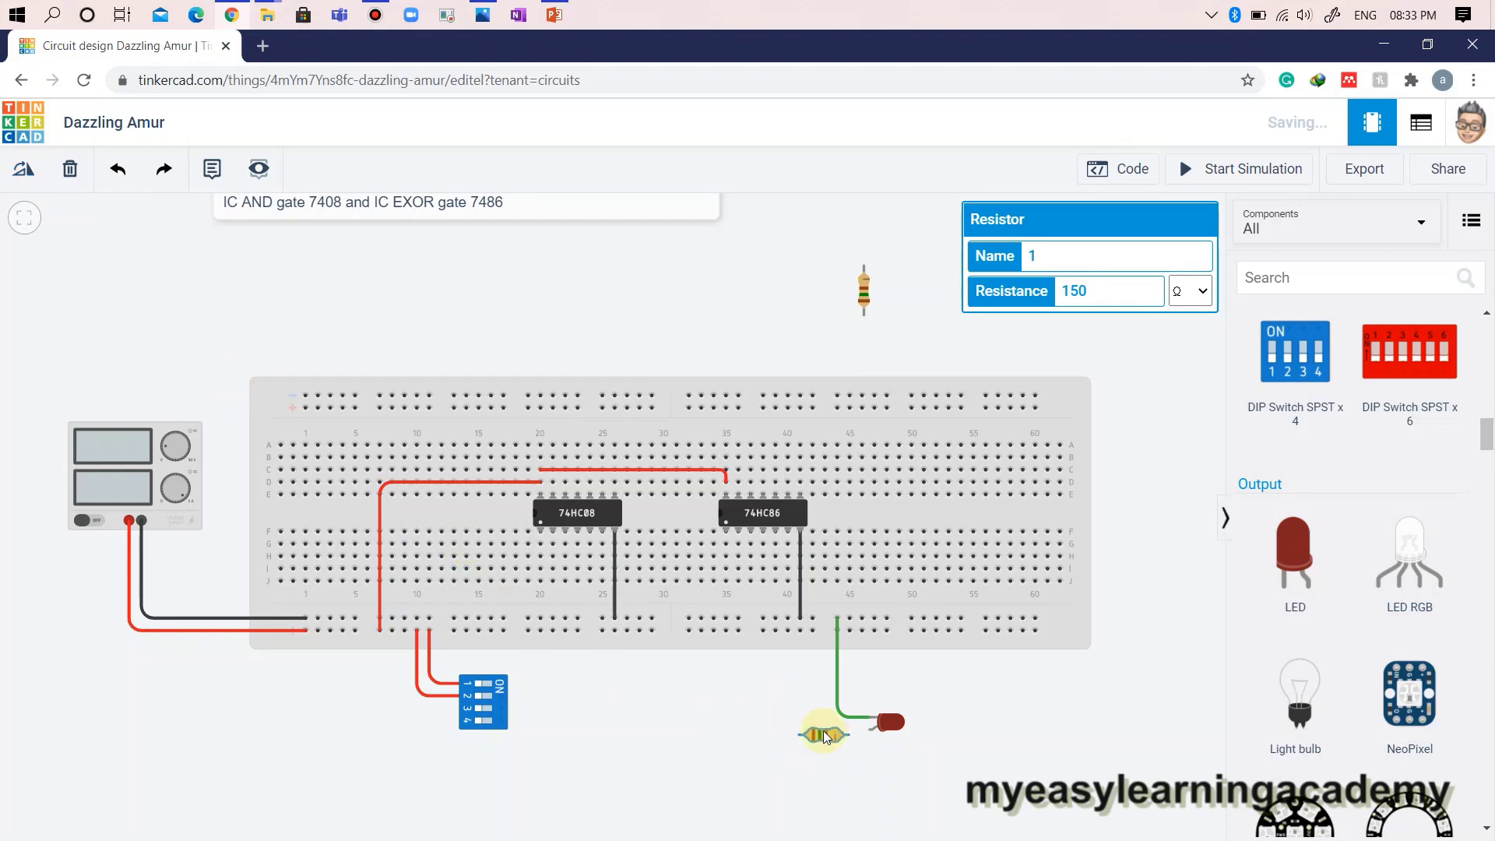
pyautogui.moveTo(826, 736); pyautogui.dragTo(828, 730)
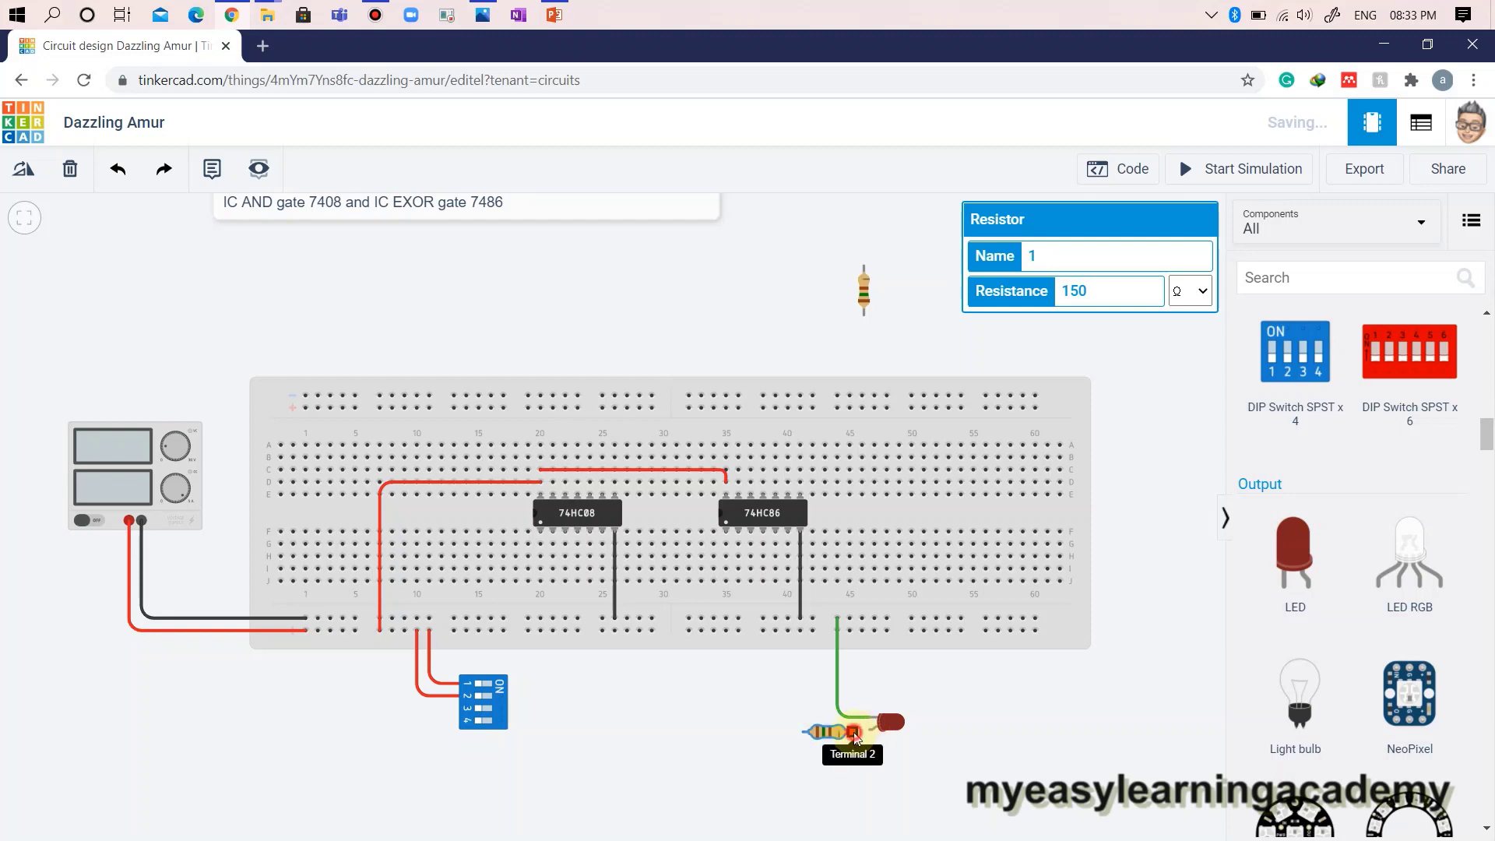
pyautogui.click(857, 733)
pyautogui.click(866, 733)
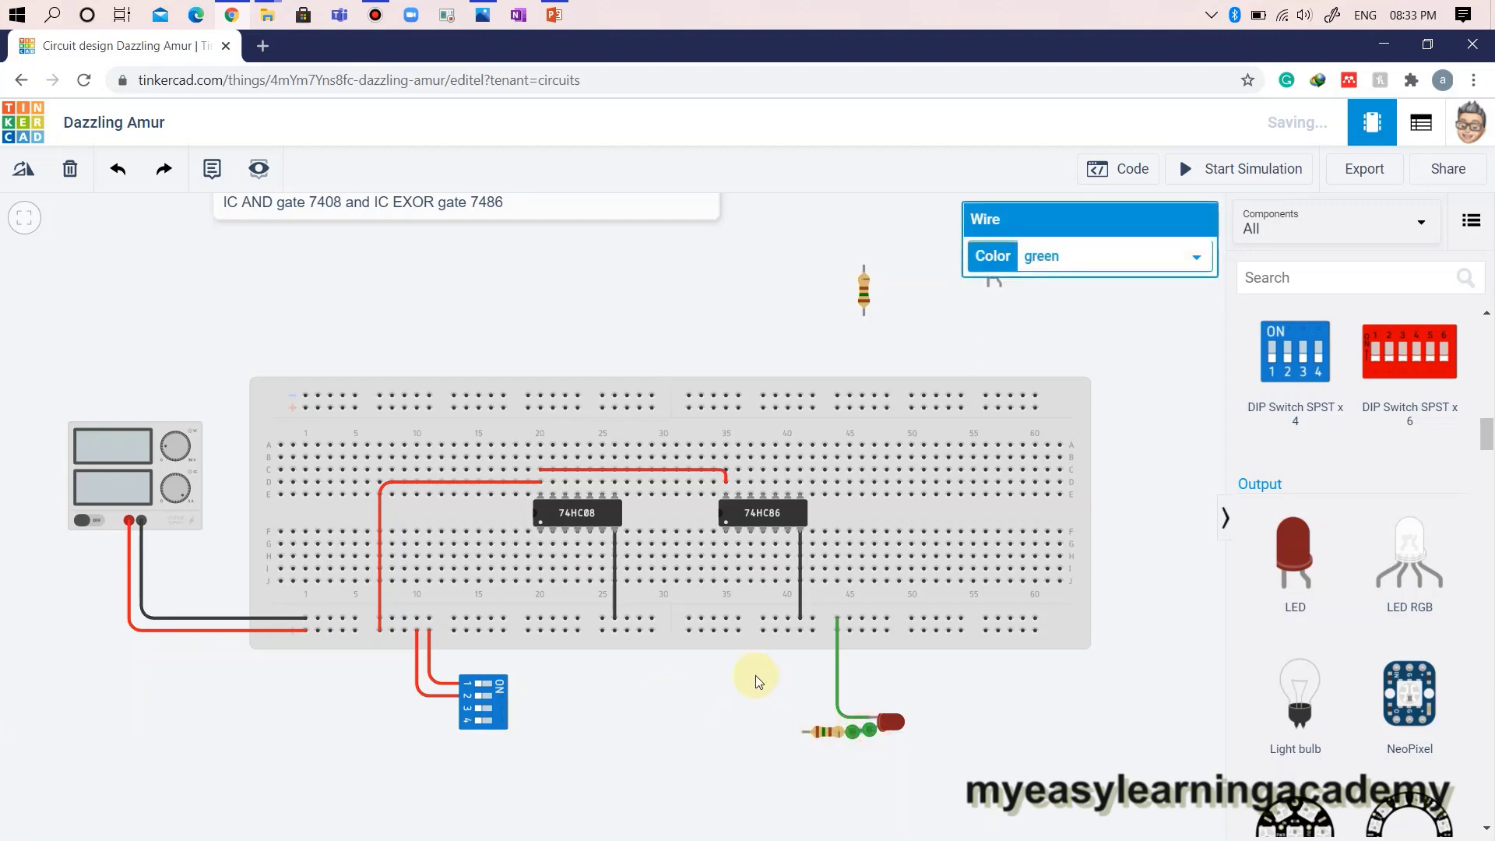
pyautogui.click(965, 705)
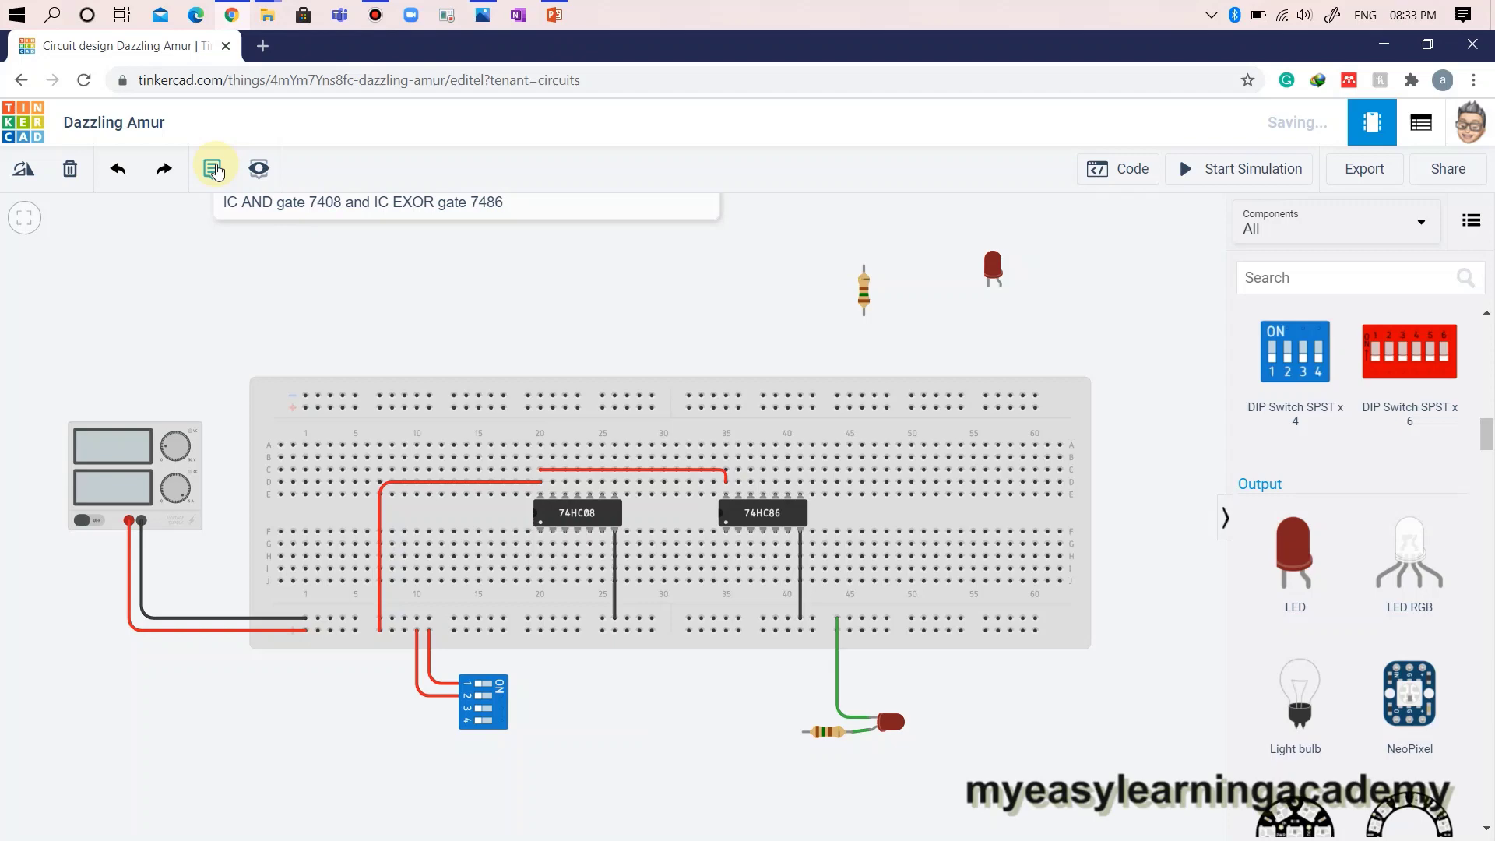
# - Add a note reading 'Sum = EXOR (A,B)' beside the red LED
pyautogui.click(213, 168)
pyautogui.click(948, 720)
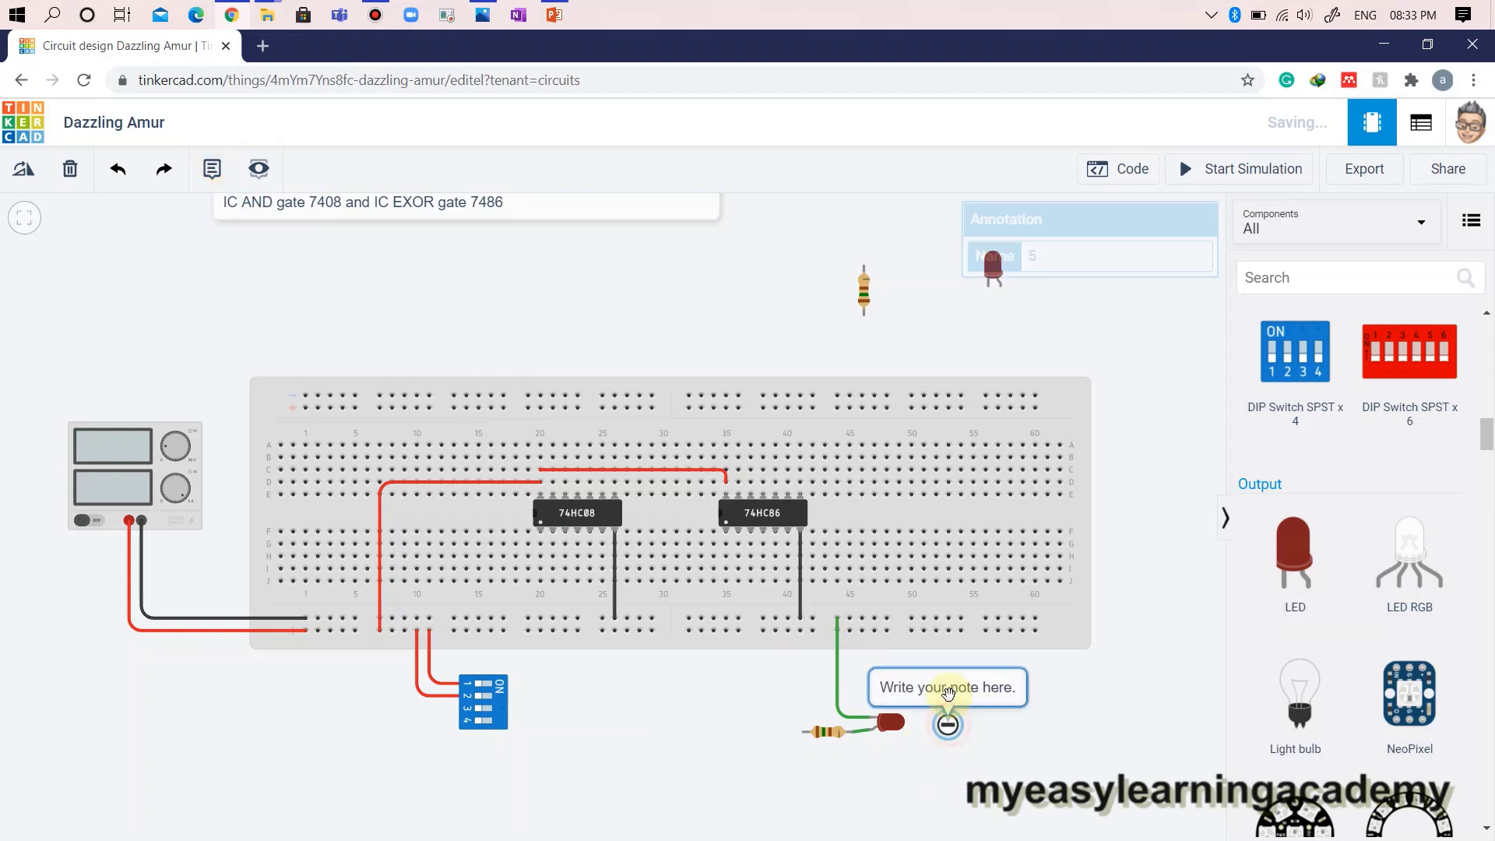
pyautogui.click(950, 696)
pyautogui.write('S')
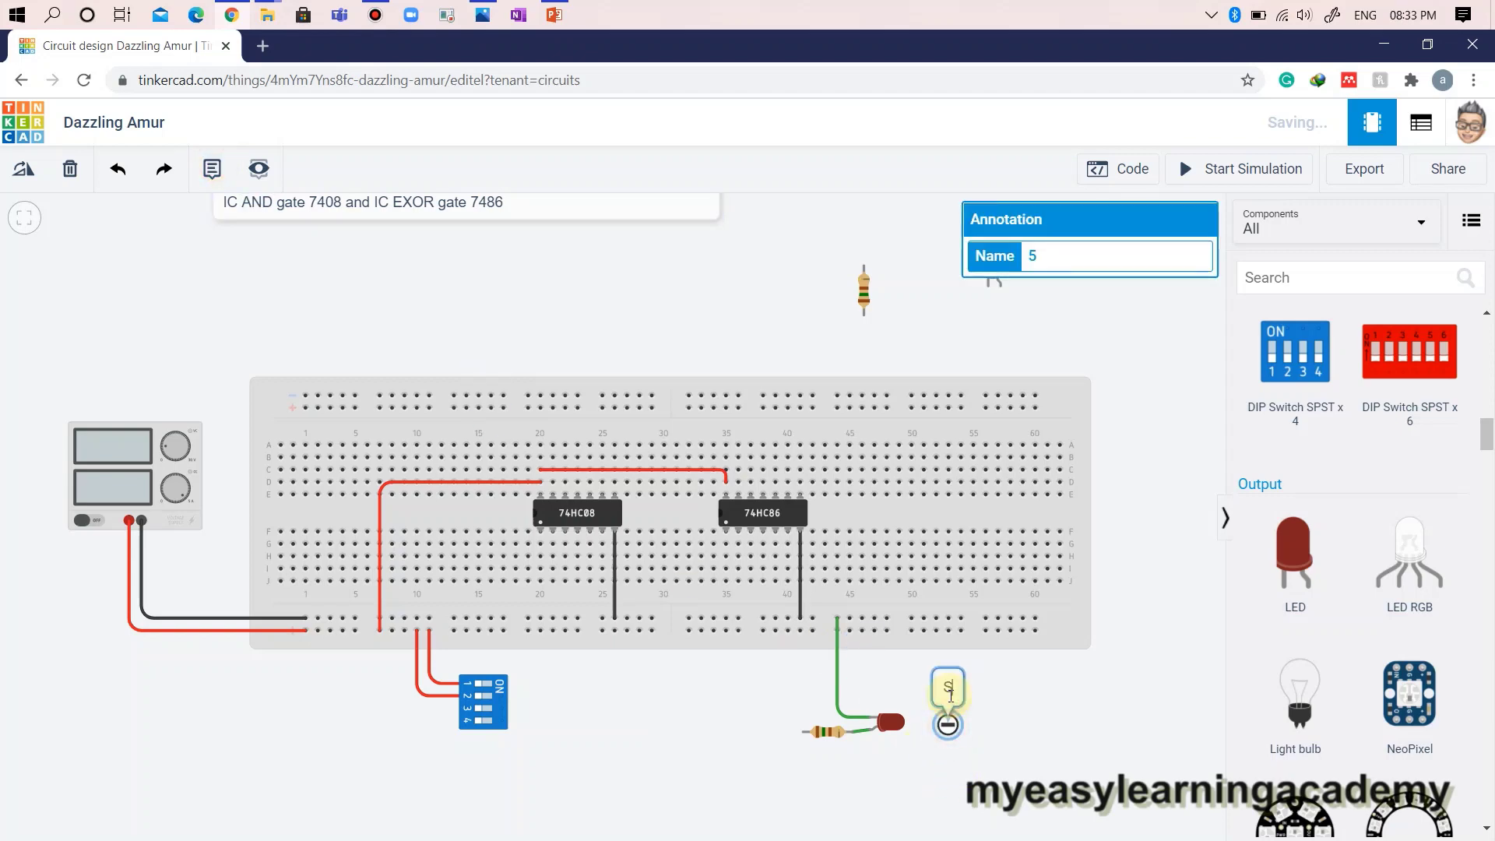
pyautogui.write('um =')
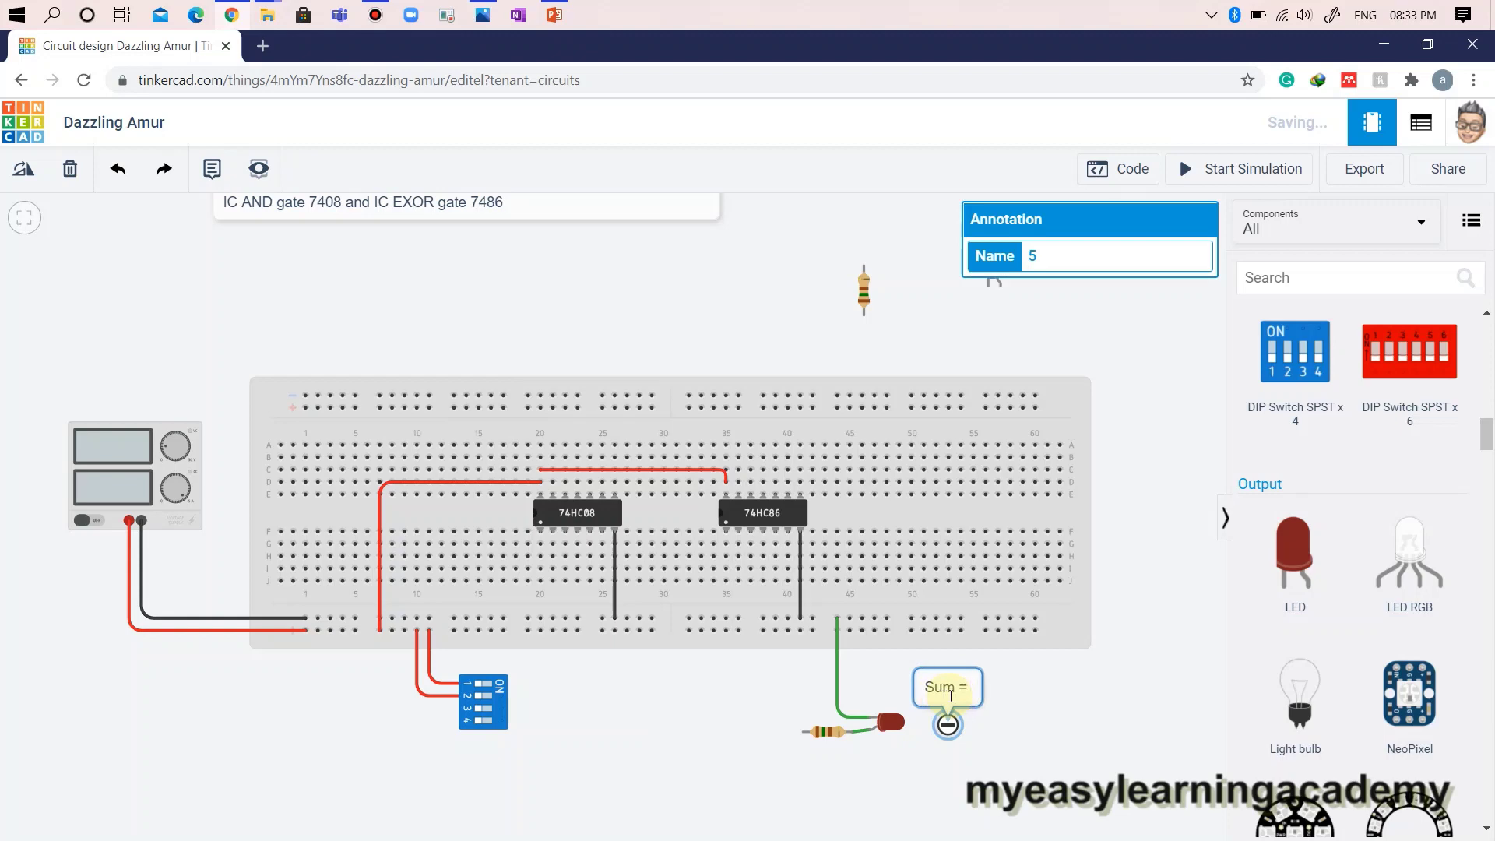
pyautogui.write(' EXOR')
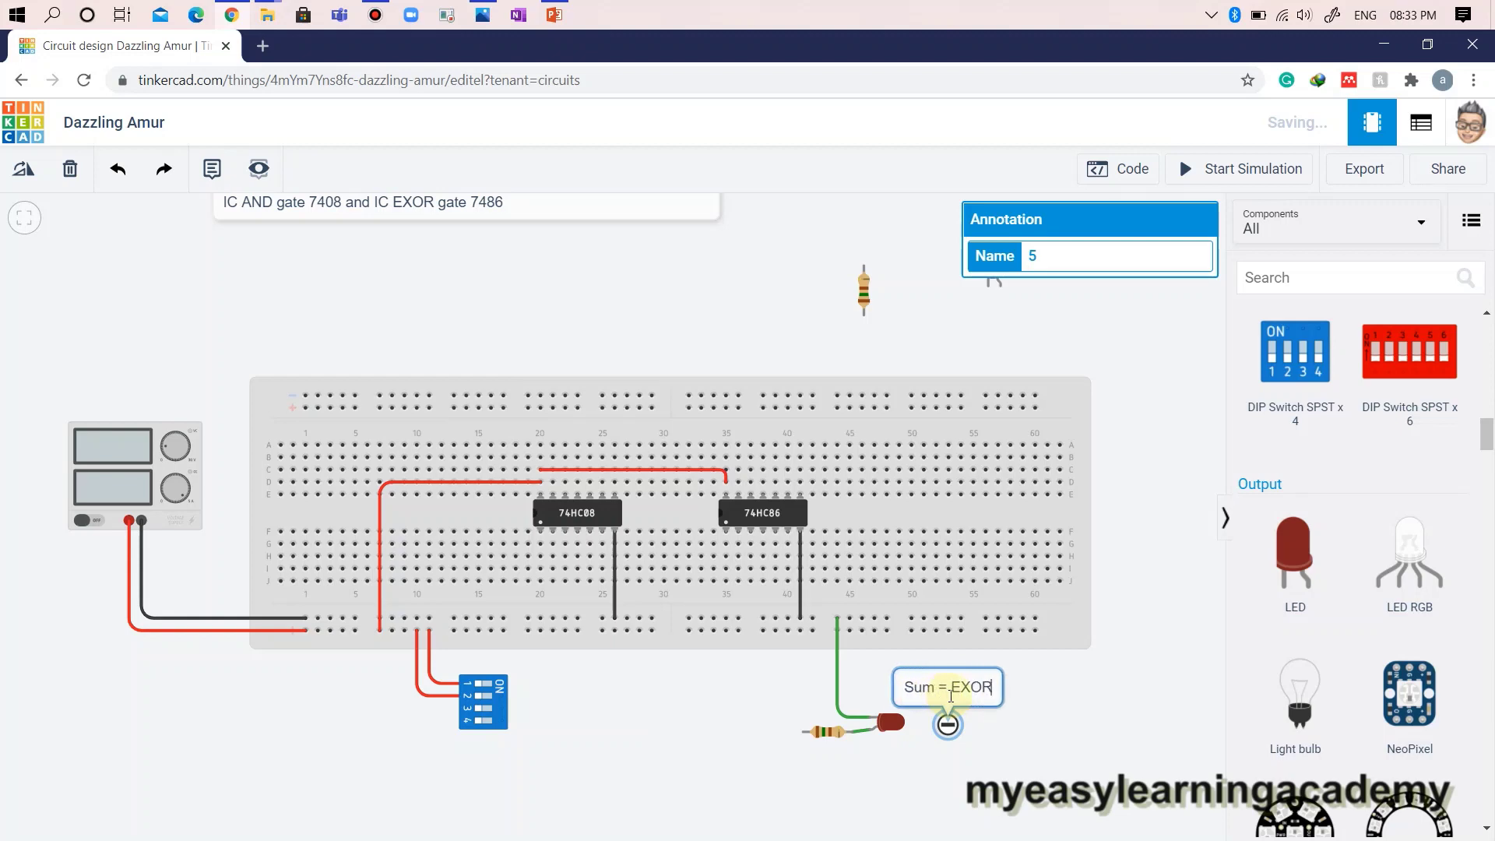
pyautogui.write(' (A')
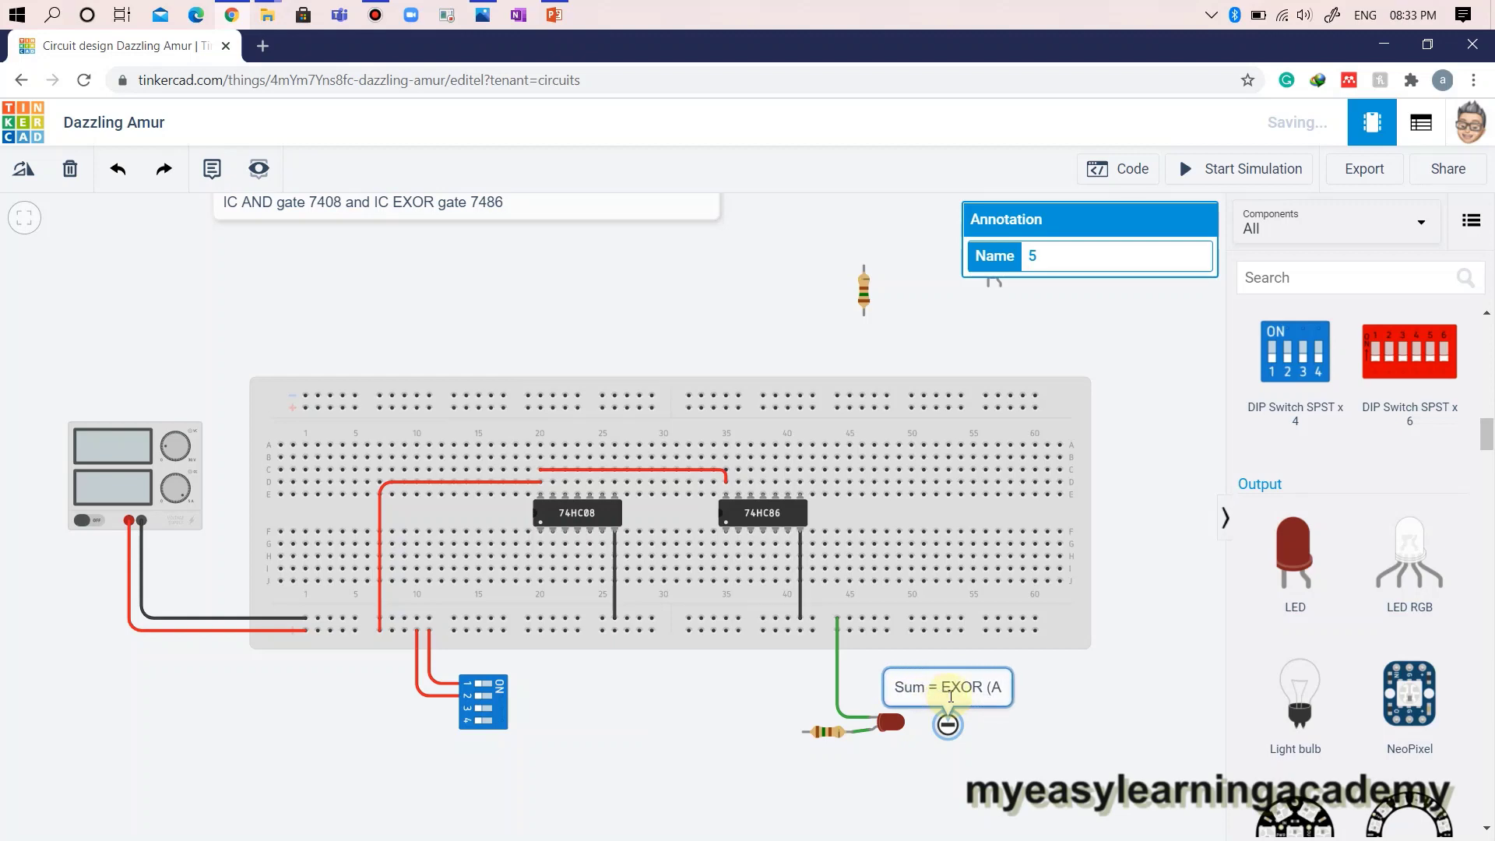
pyautogui.write(',b')
pyautogui.press('BackSpace')
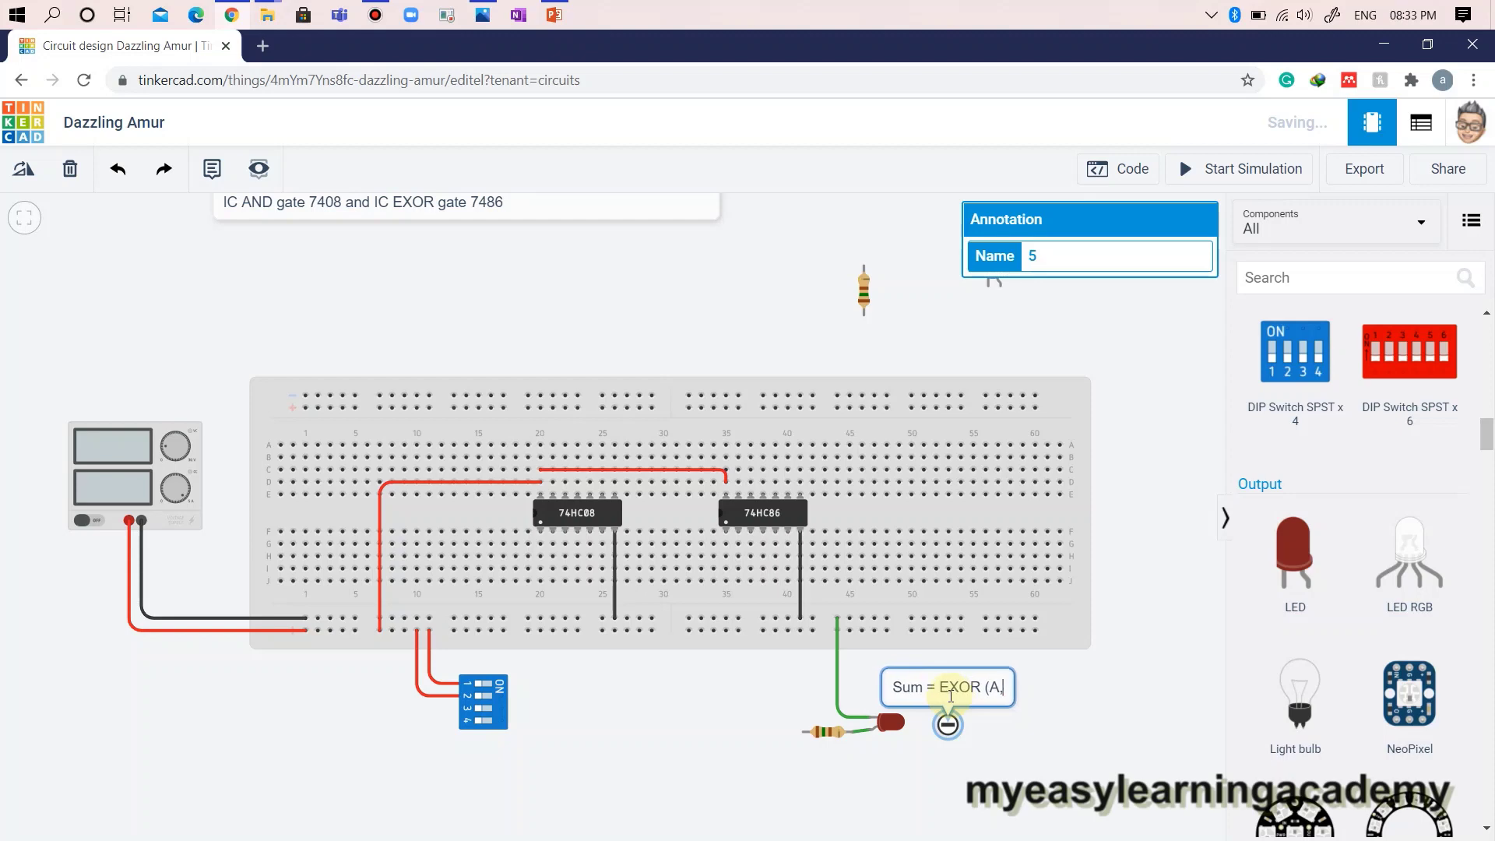
pyautogui.write('B)')
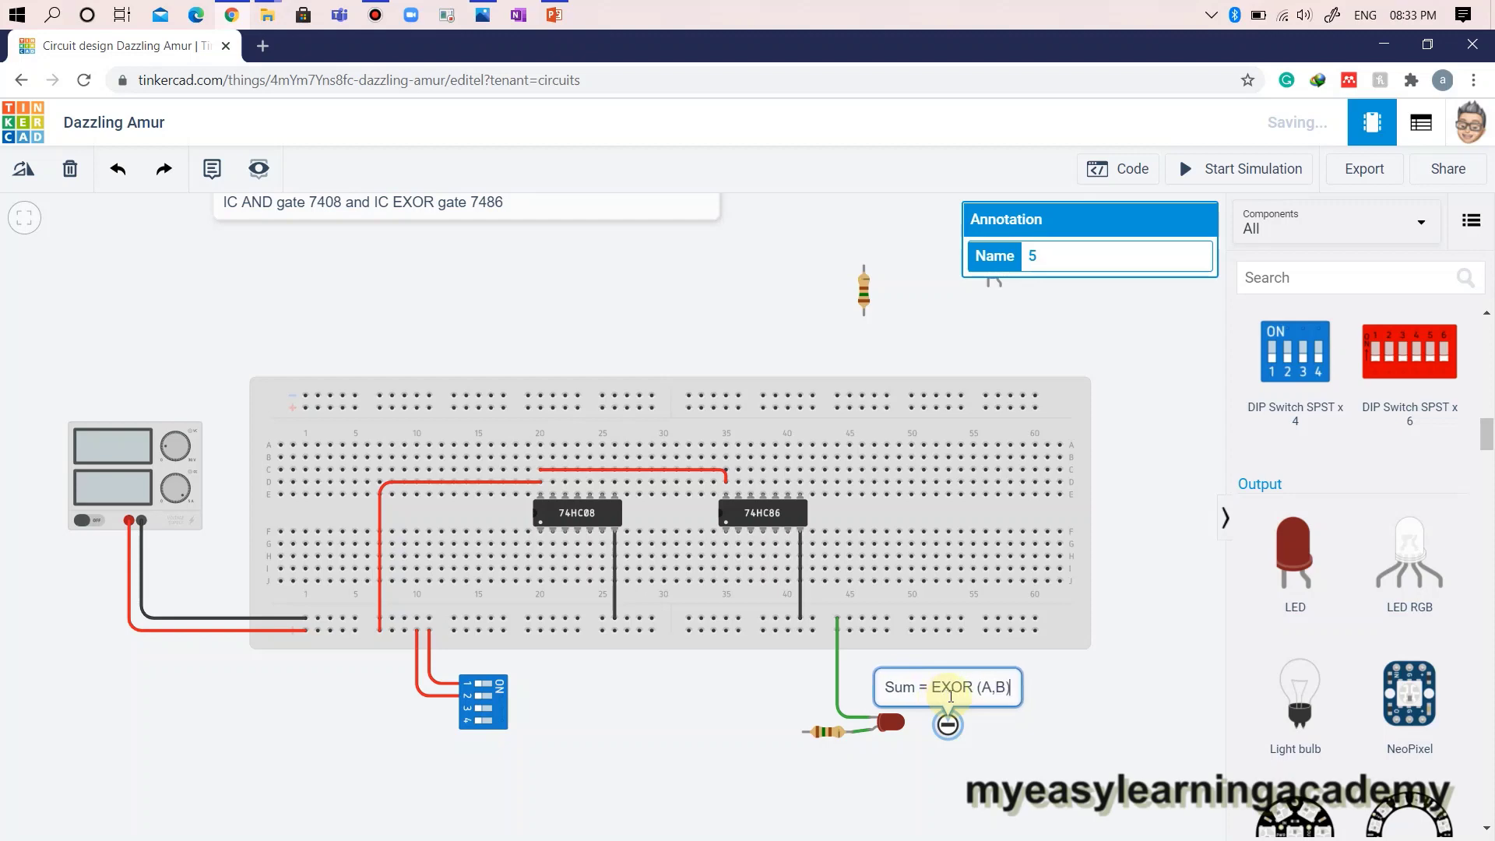
pyautogui.click(1025, 714)
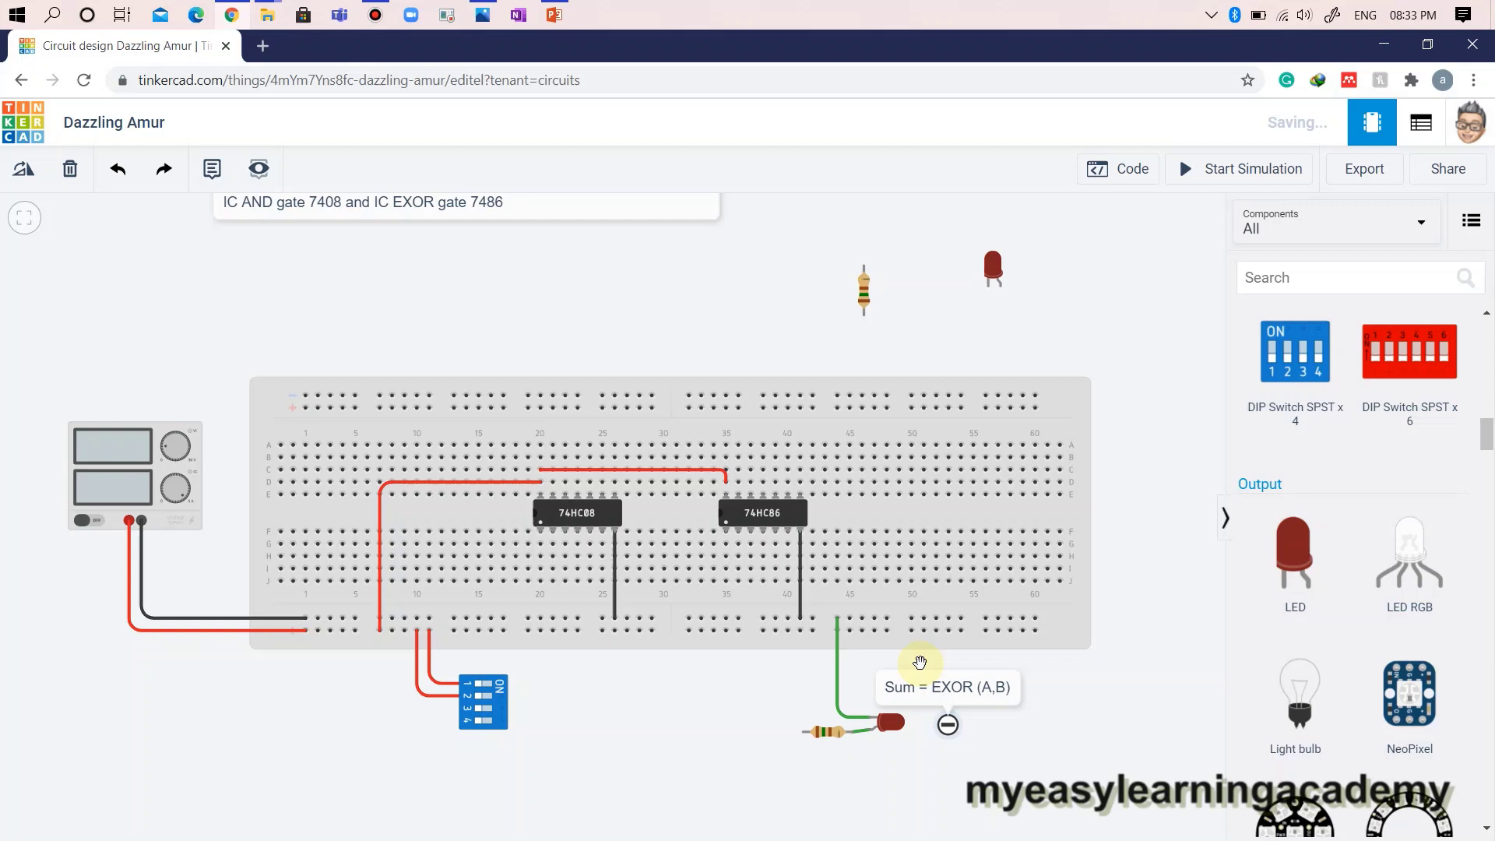
# - Wire two DIP switch pins to the two 74HC86 input pins with right-angled wires
pyautogui.click(502, 690)
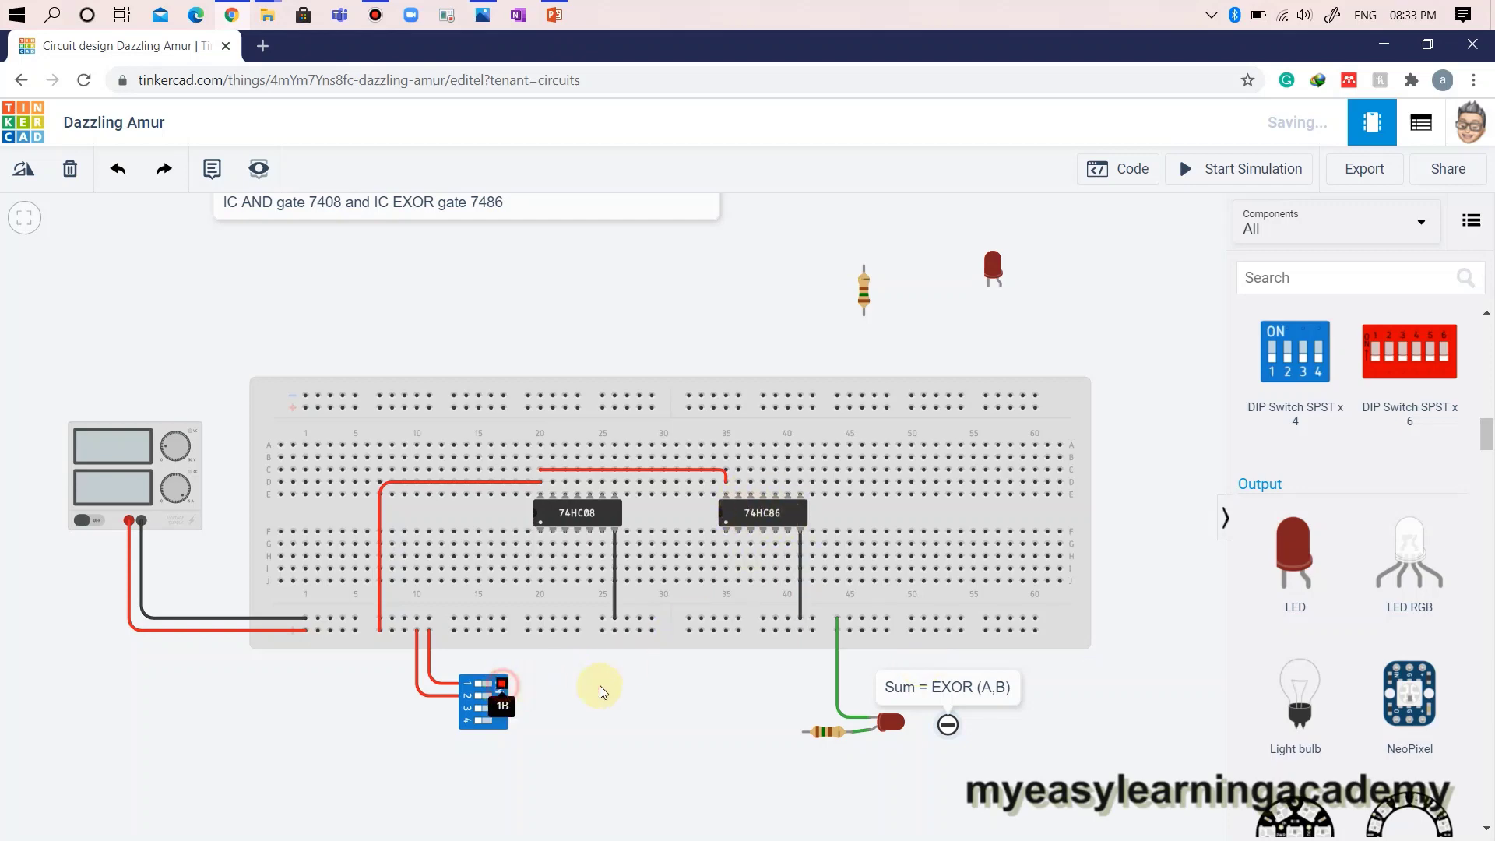
pyautogui.click(727, 545)
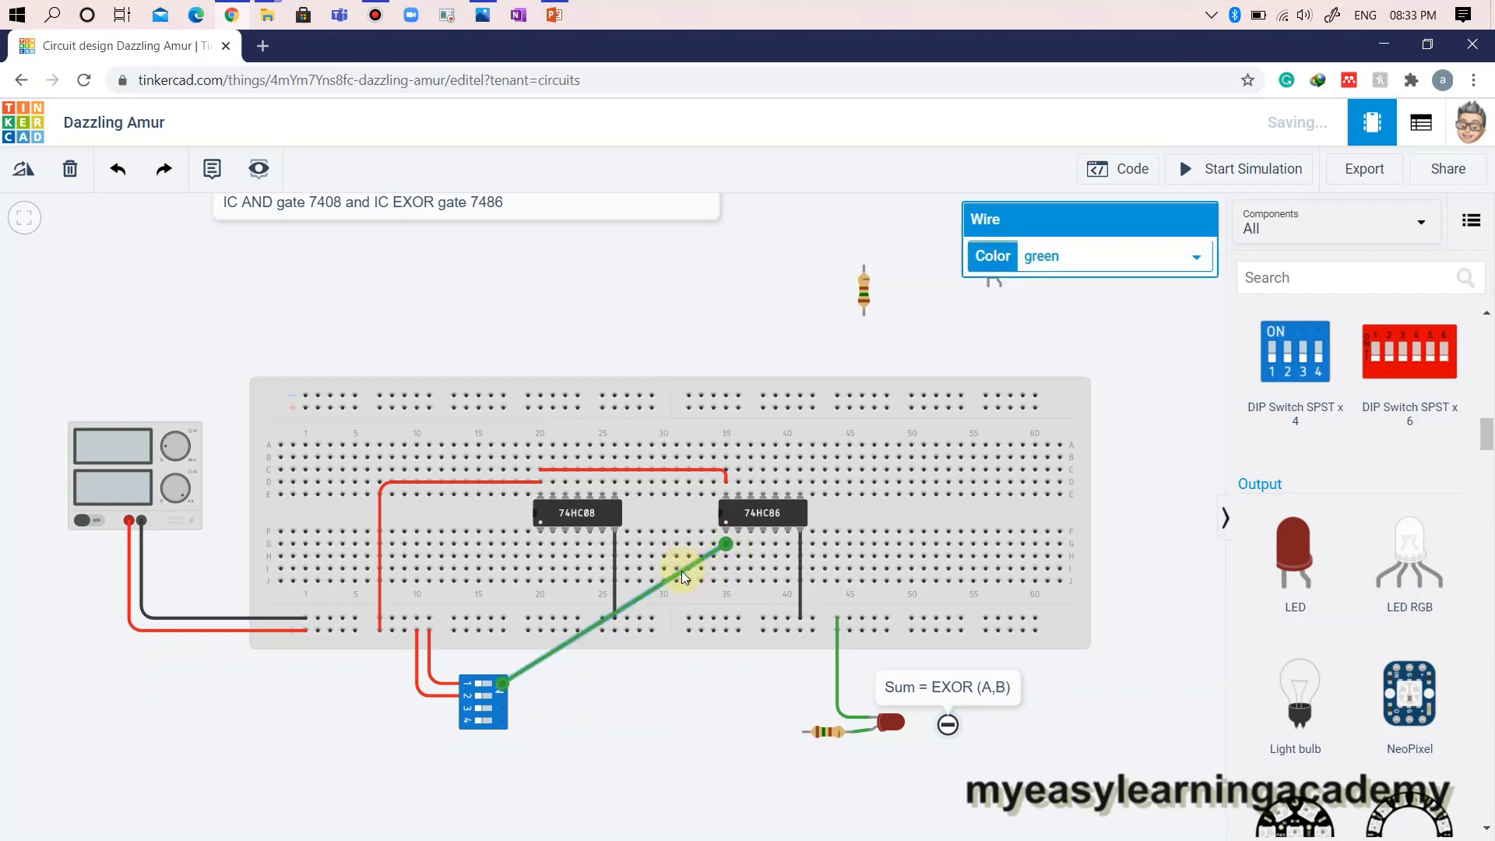
pyautogui.moveTo(681, 572); pyautogui.dragTo(725, 684)
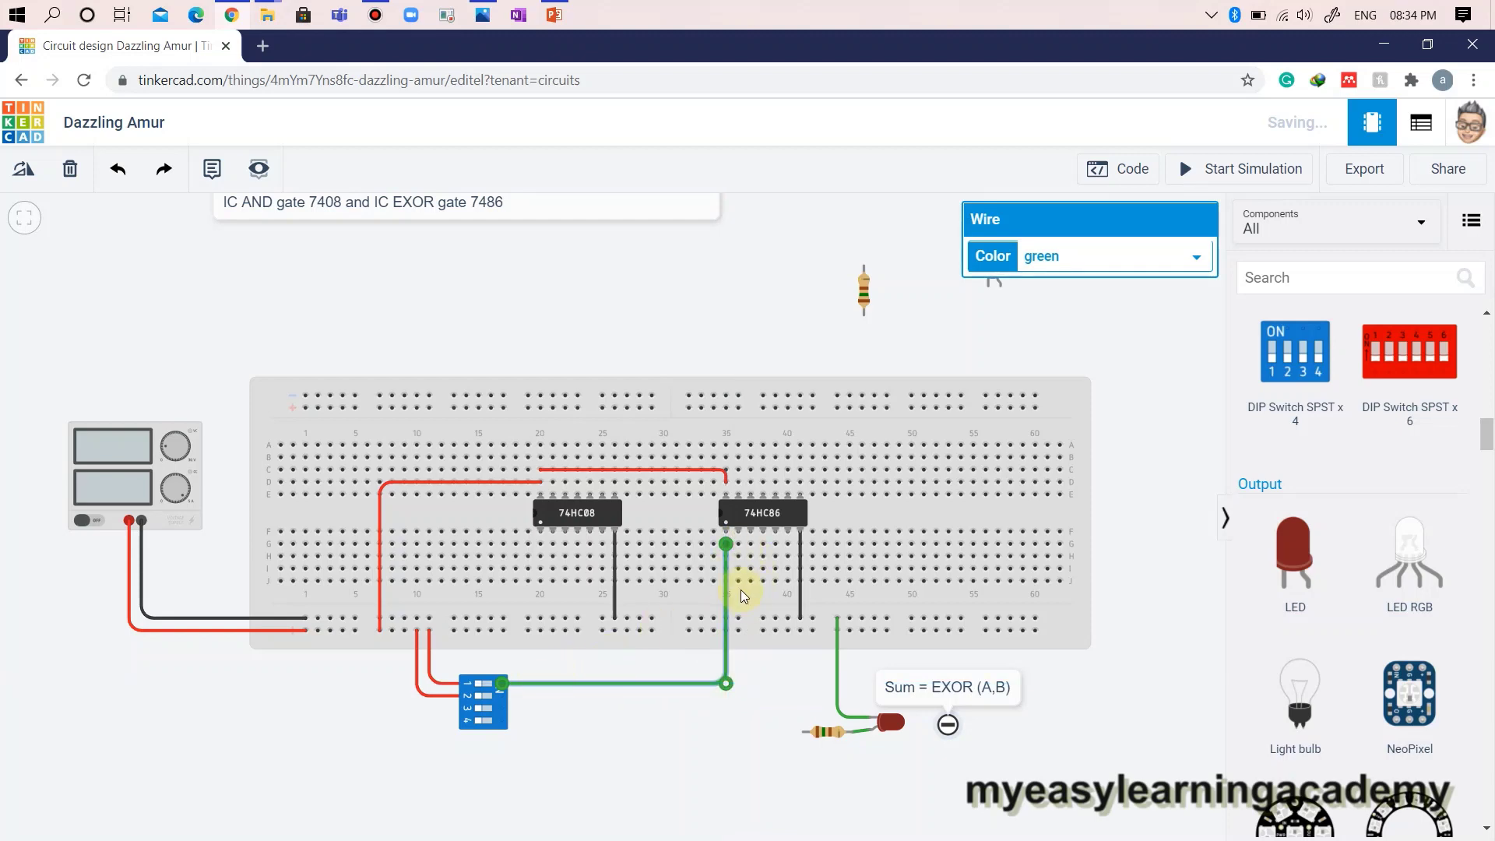
pyautogui.click(738, 545)
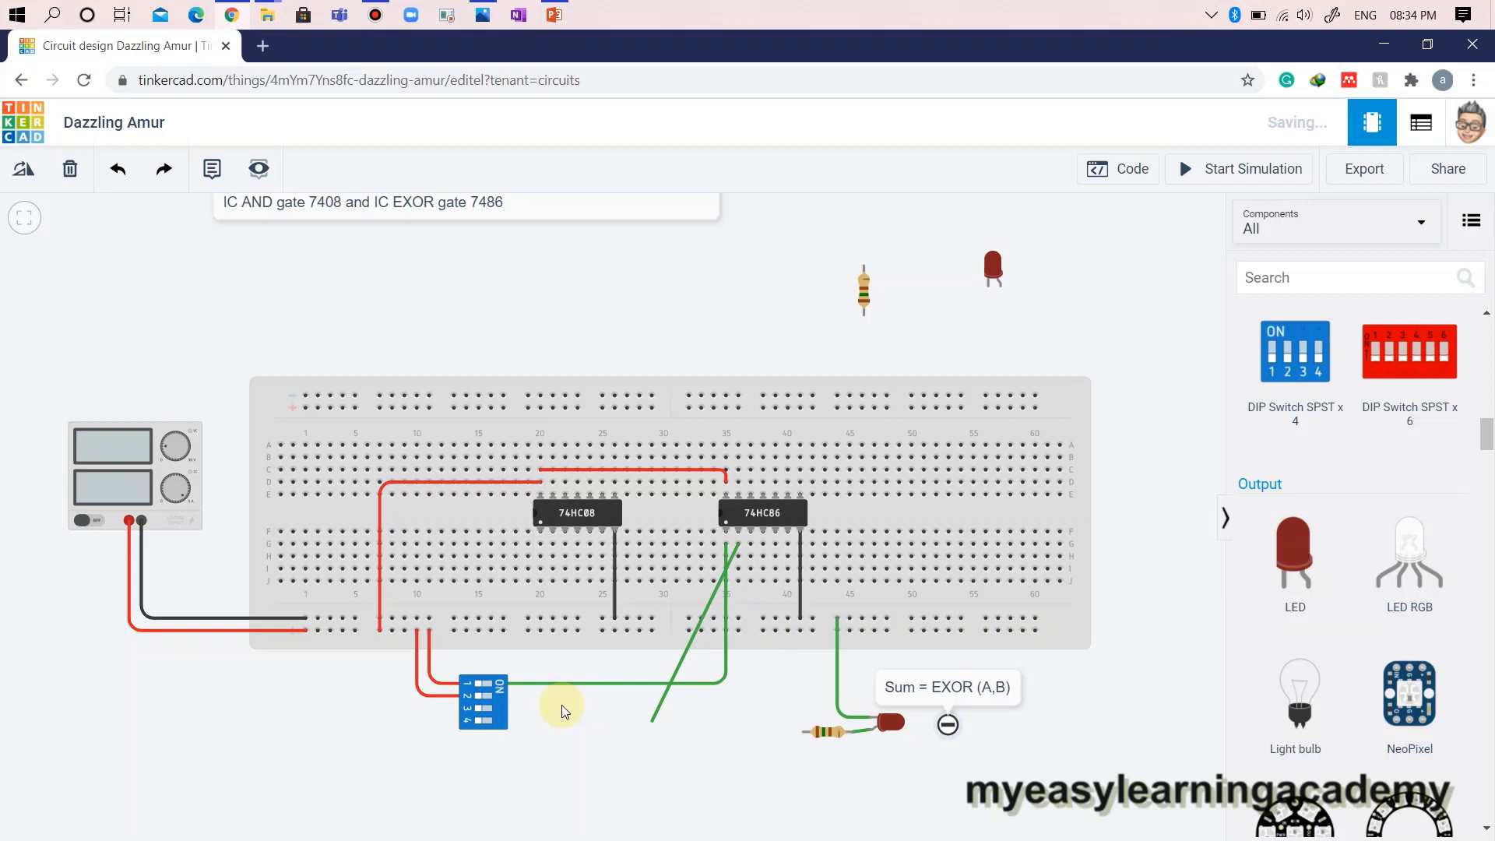
pyautogui.click(504, 696)
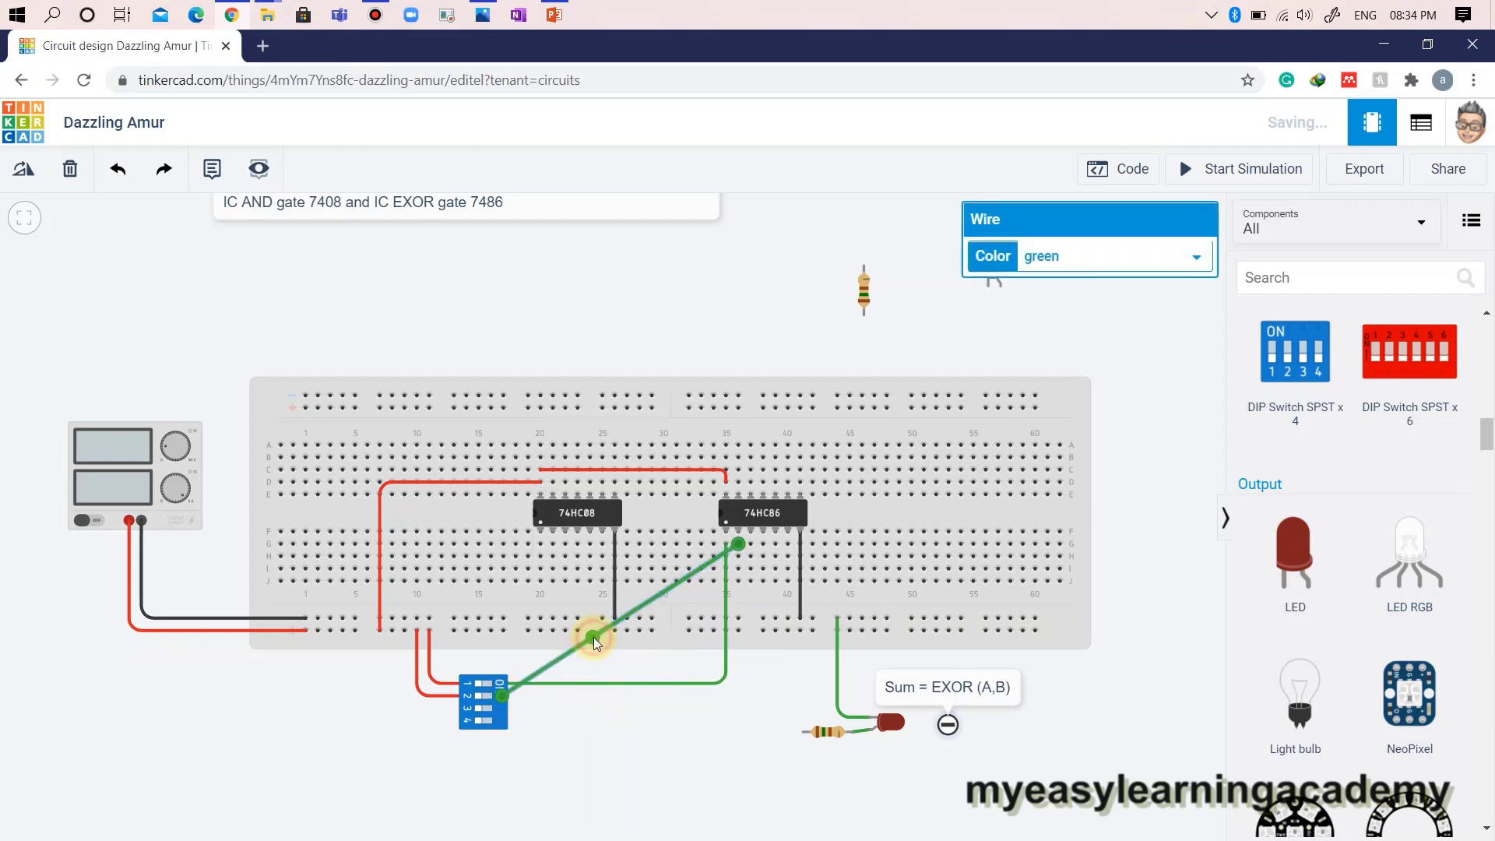
pyautogui.moveTo(594, 636); pyautogui.dragTo(738, 695)
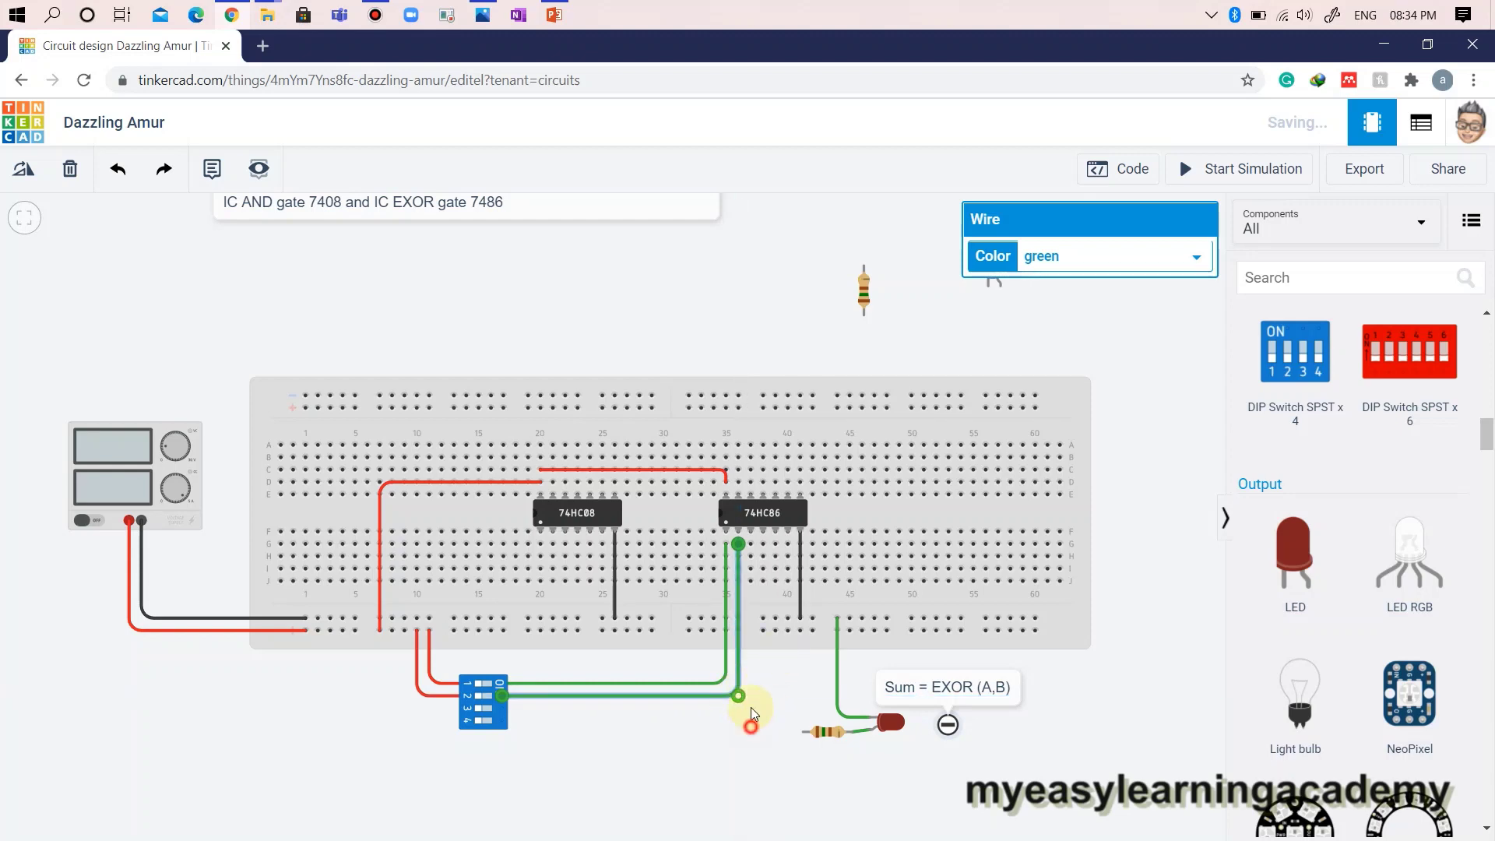
pyautogui.click(750, 707)
# - Run an L-shaped wire from the 74HC86 output pin to the resistor lead
pyautogui.click(750, 545)
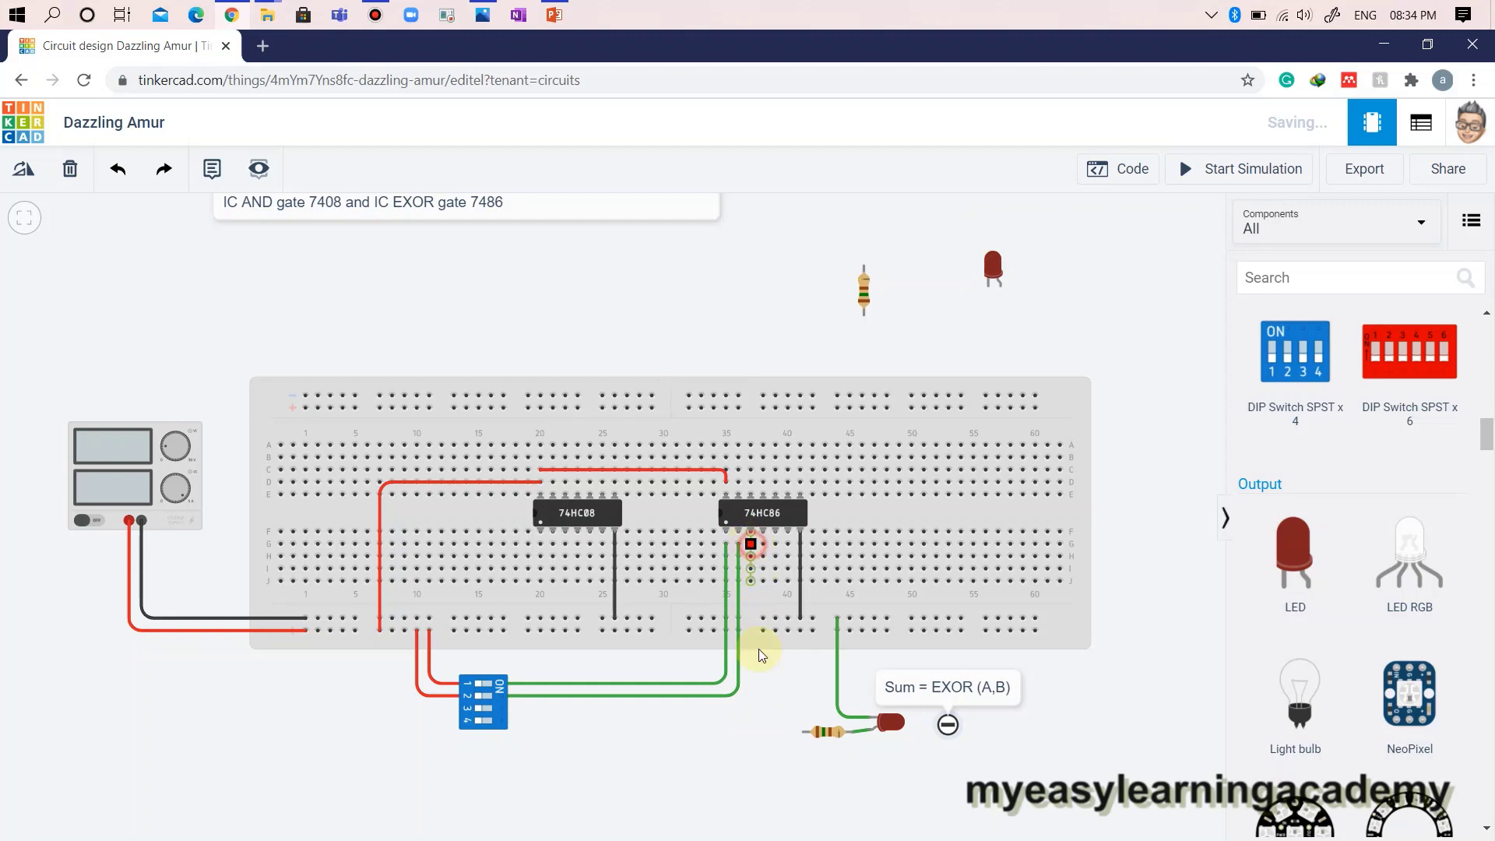
pyautogui.click(800, 732)
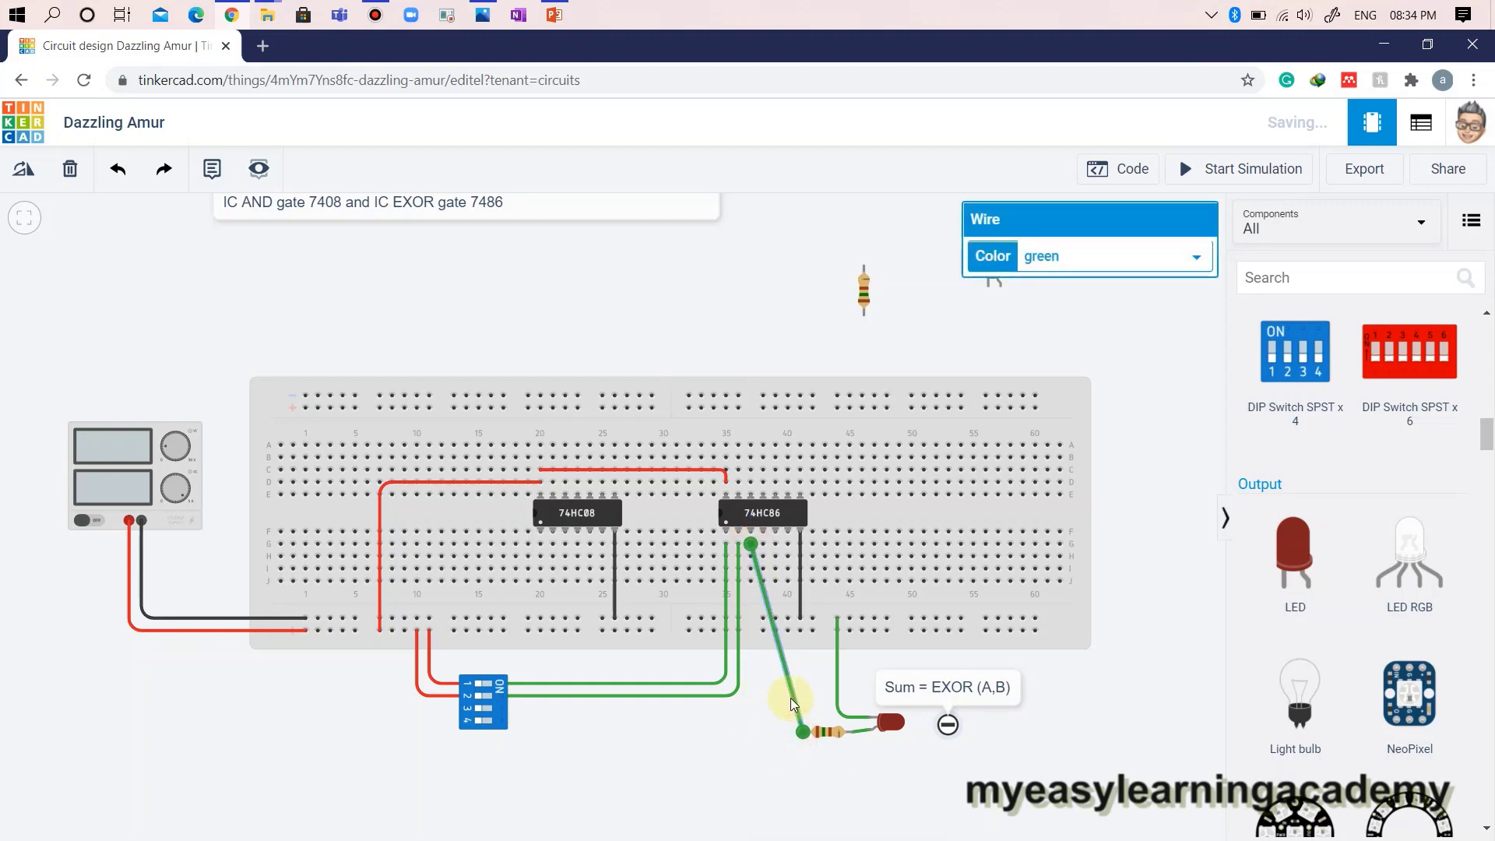
pyautogui.moveTo(795, 703); pyautogui.dragTo(753, 739)
# - Move the spare red LED below the breadboard and rotate it to lie horizontally
pyautogui.click(868, 788)
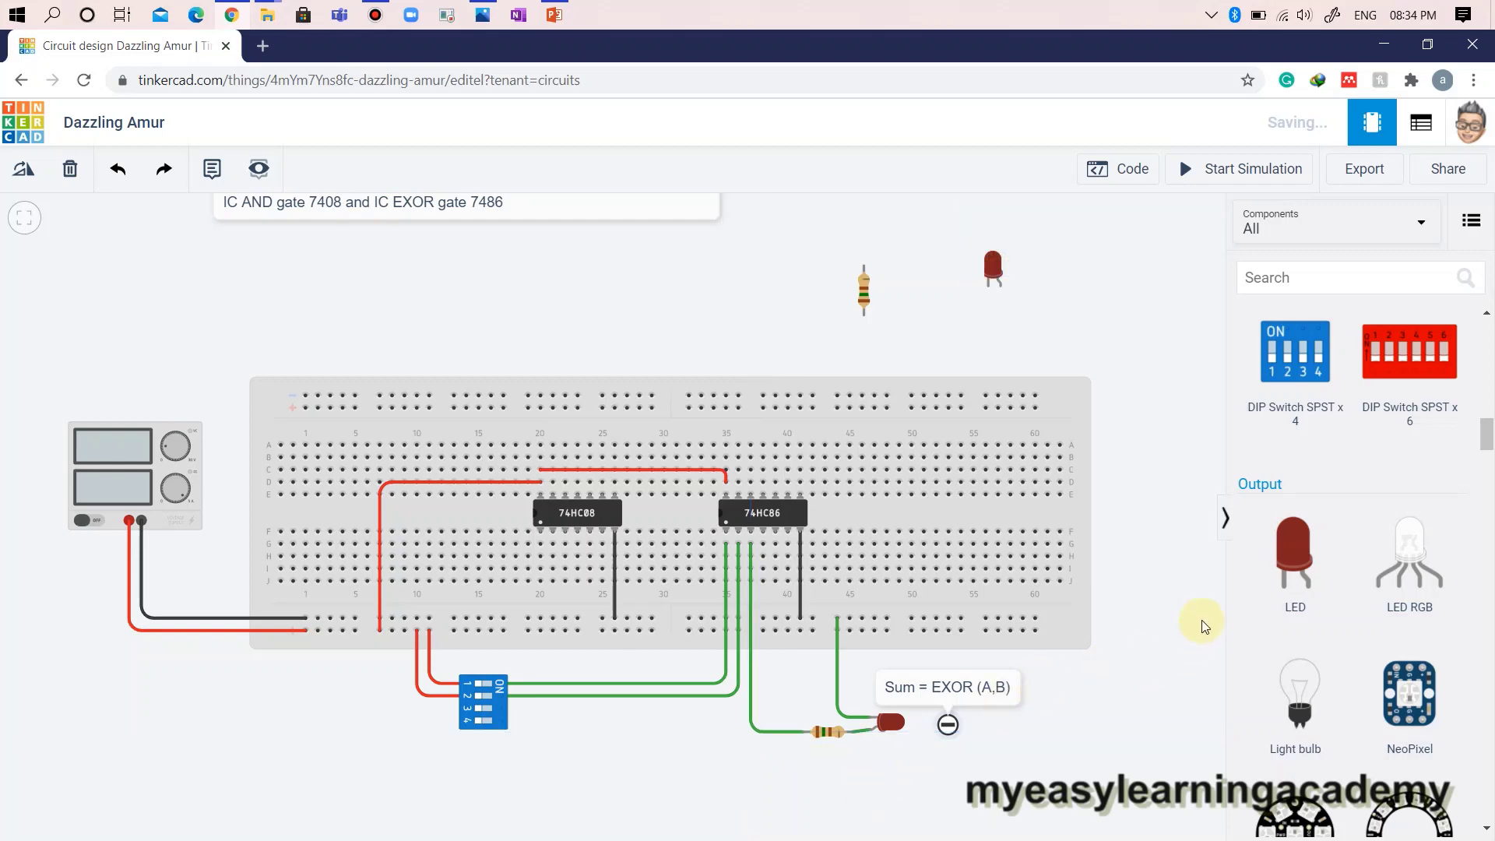
pyautogui.click(992, 264)
pyautogui.moveTo(984, 261); pyautogui.dragTo(683, 782)
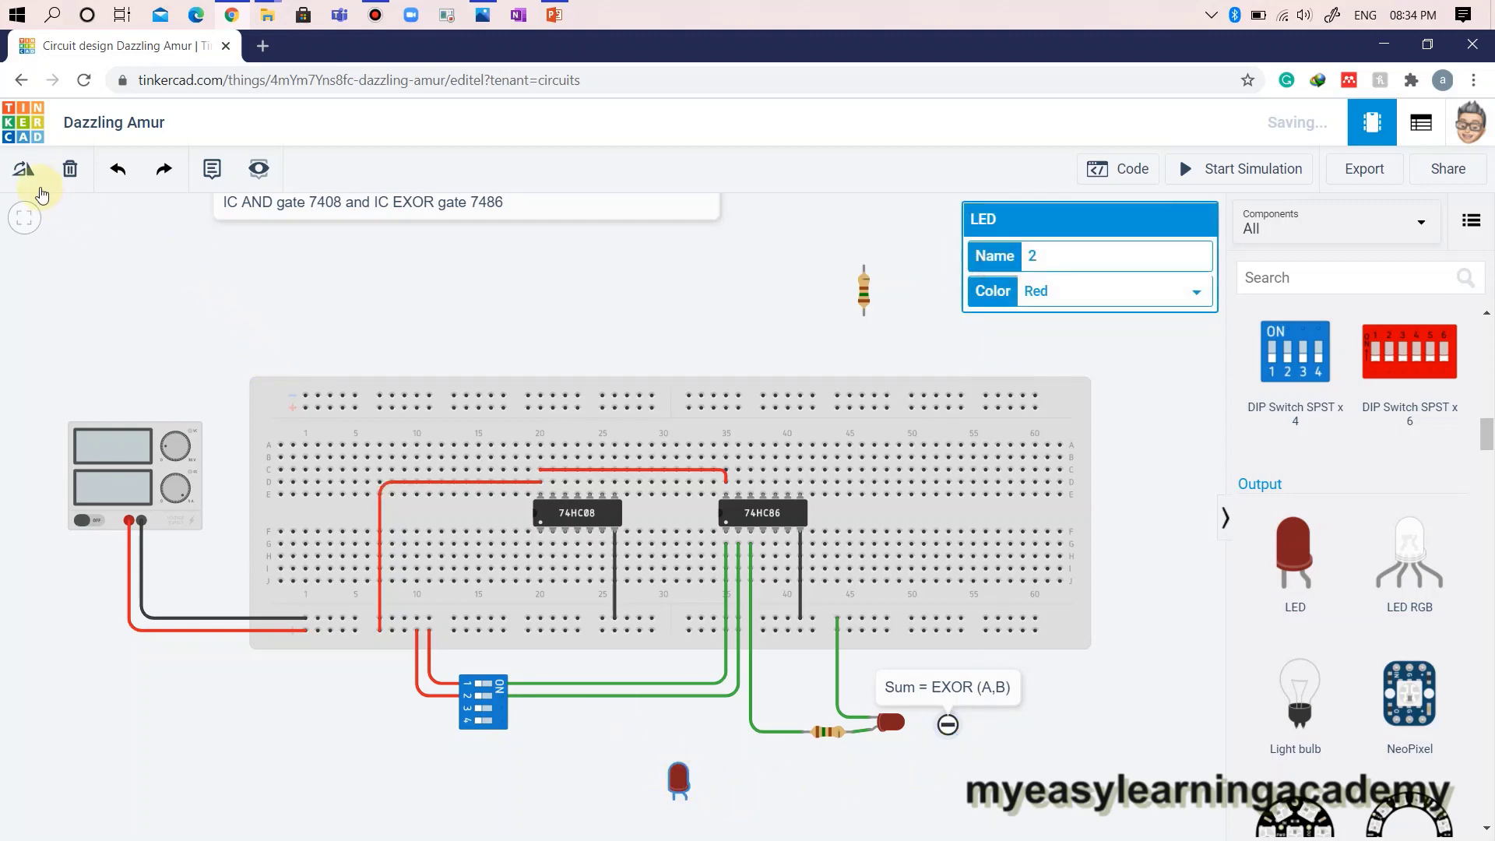
pyautogui.click(39, 189)
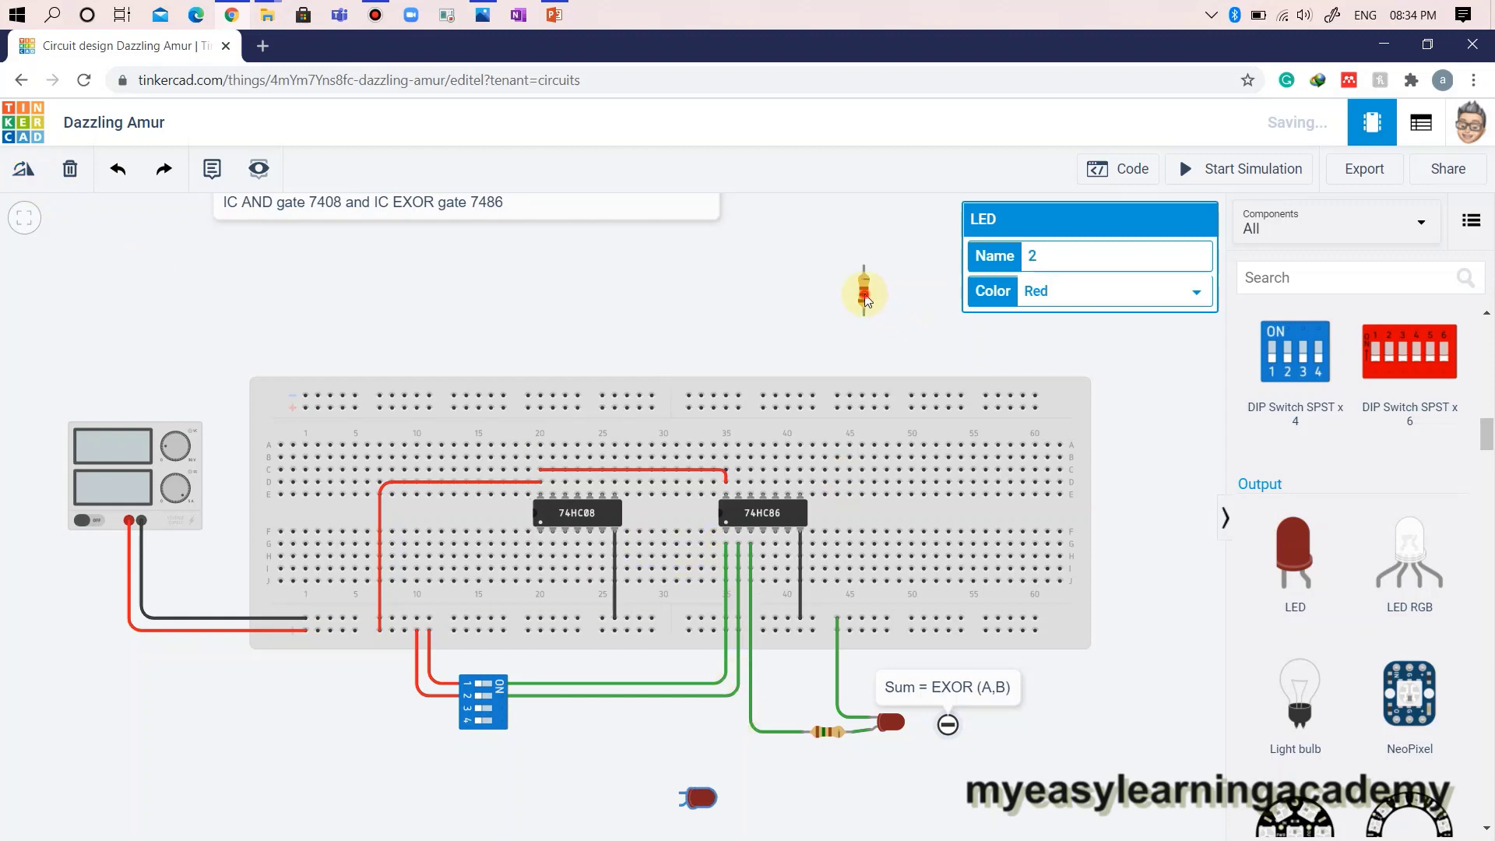
# - Rotate the spare 150 Ω resistor horizontal and place it beside the second LED
pyautogui.click(864, 291)
pyautogui.click(41, 186)
pyautogui.click(40, 187)
pyautogui.click(41, 187)
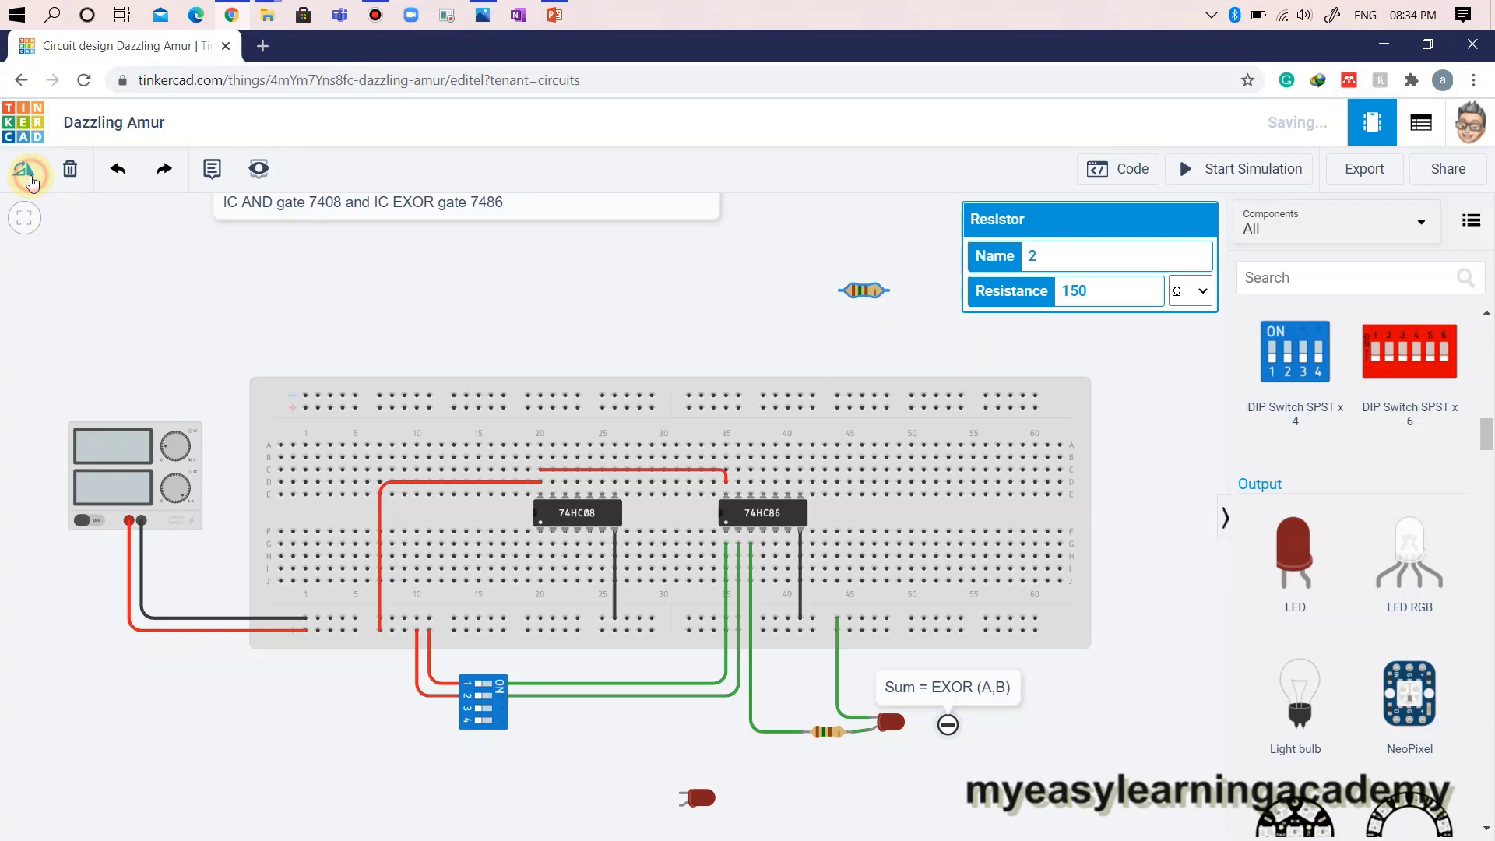
pyautogui.moveTo(864, 291); pyautogui.dragTo(630, 811)
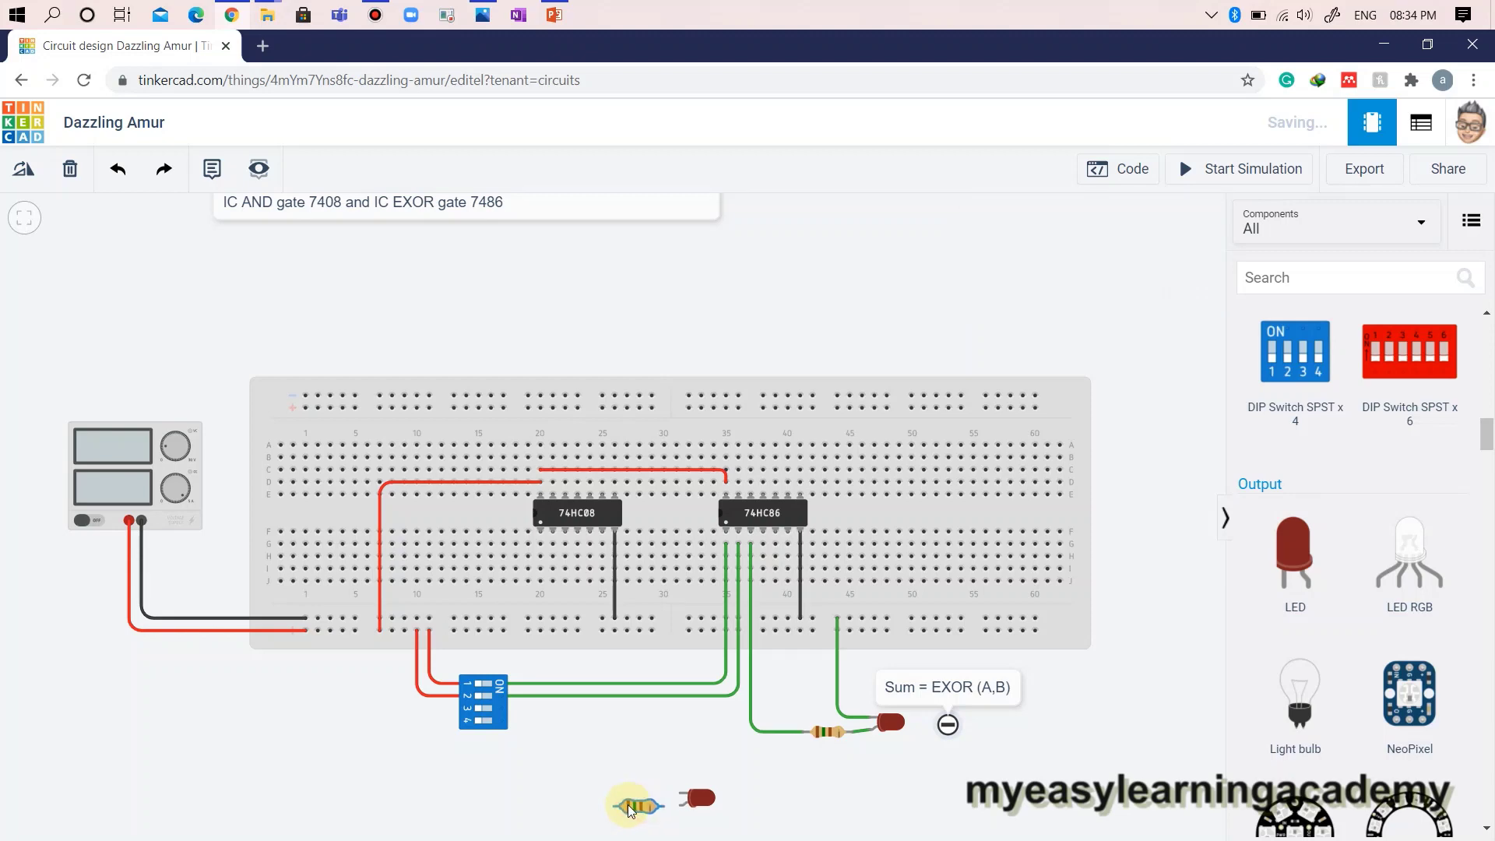
# - Wire the second LED's leg up to the breadboard near column 28 in blue
pyautogui.click(680, 793)
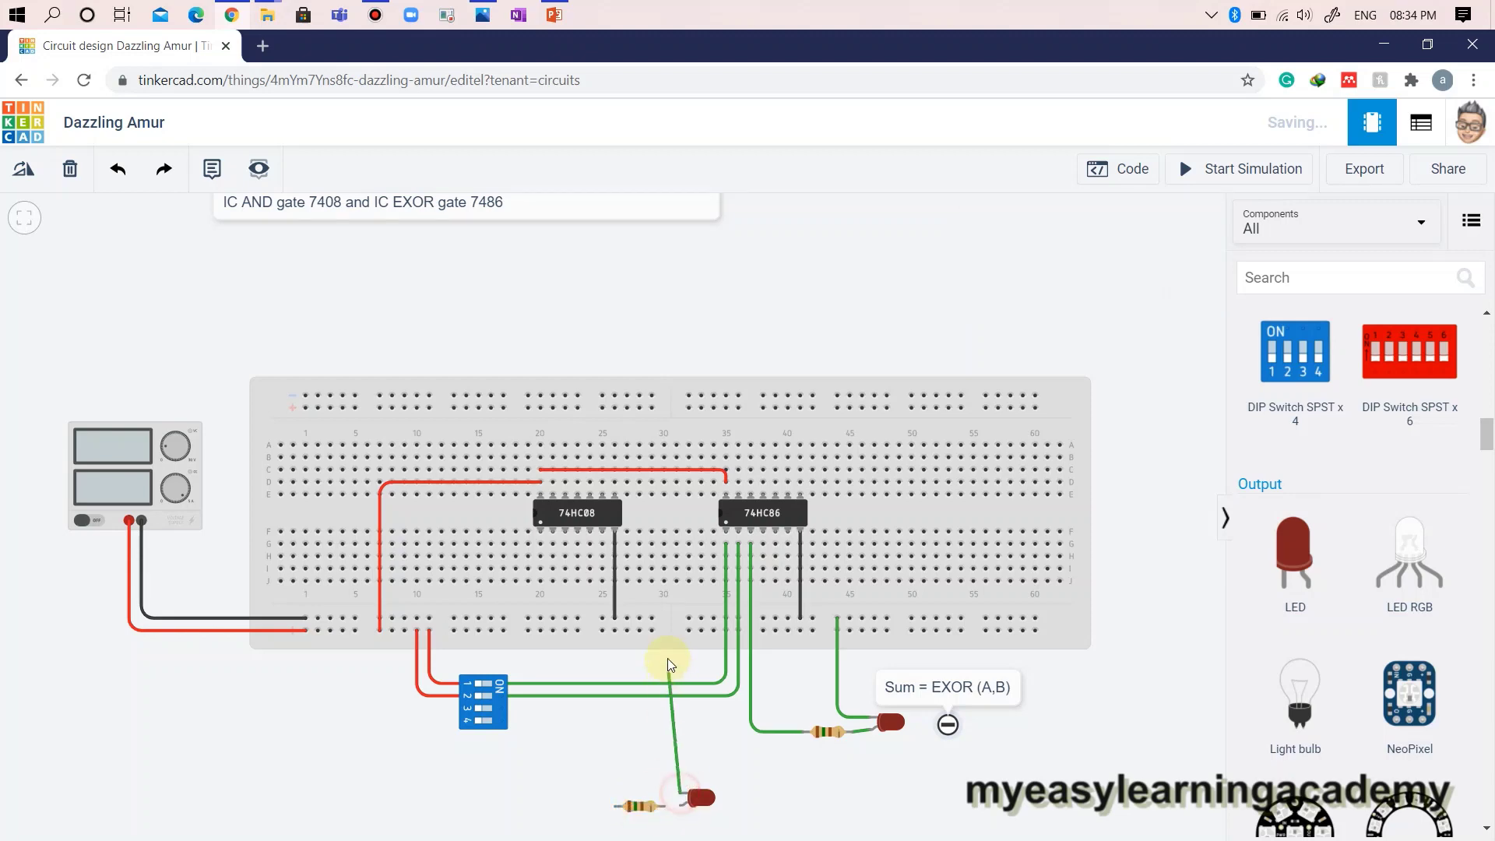
pyautogui.click(640, 619)
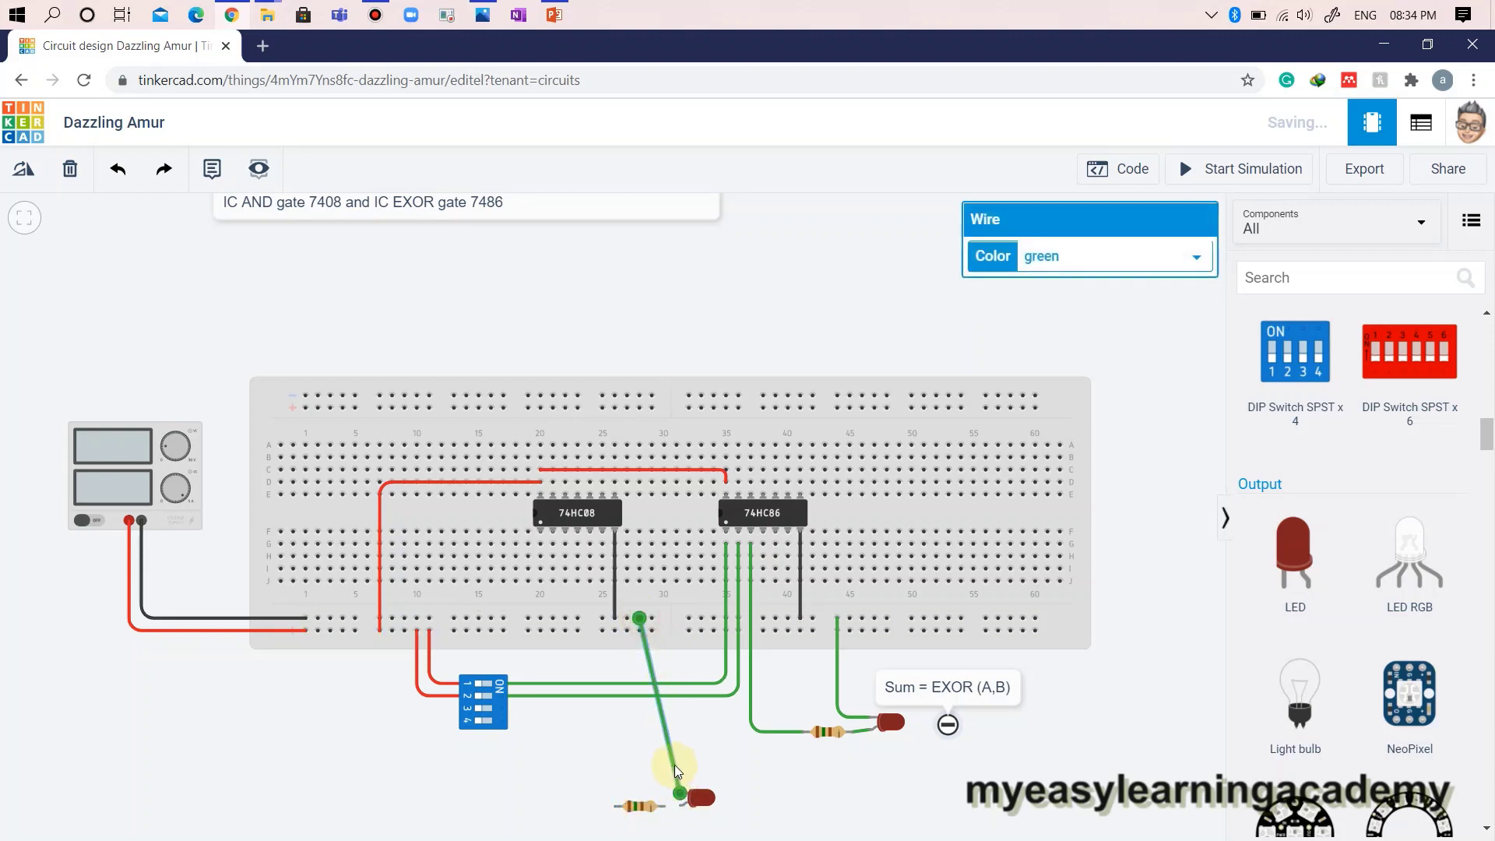
pyautogui.moveTo(675, 766); pyautogui.dragTo(638, 793)
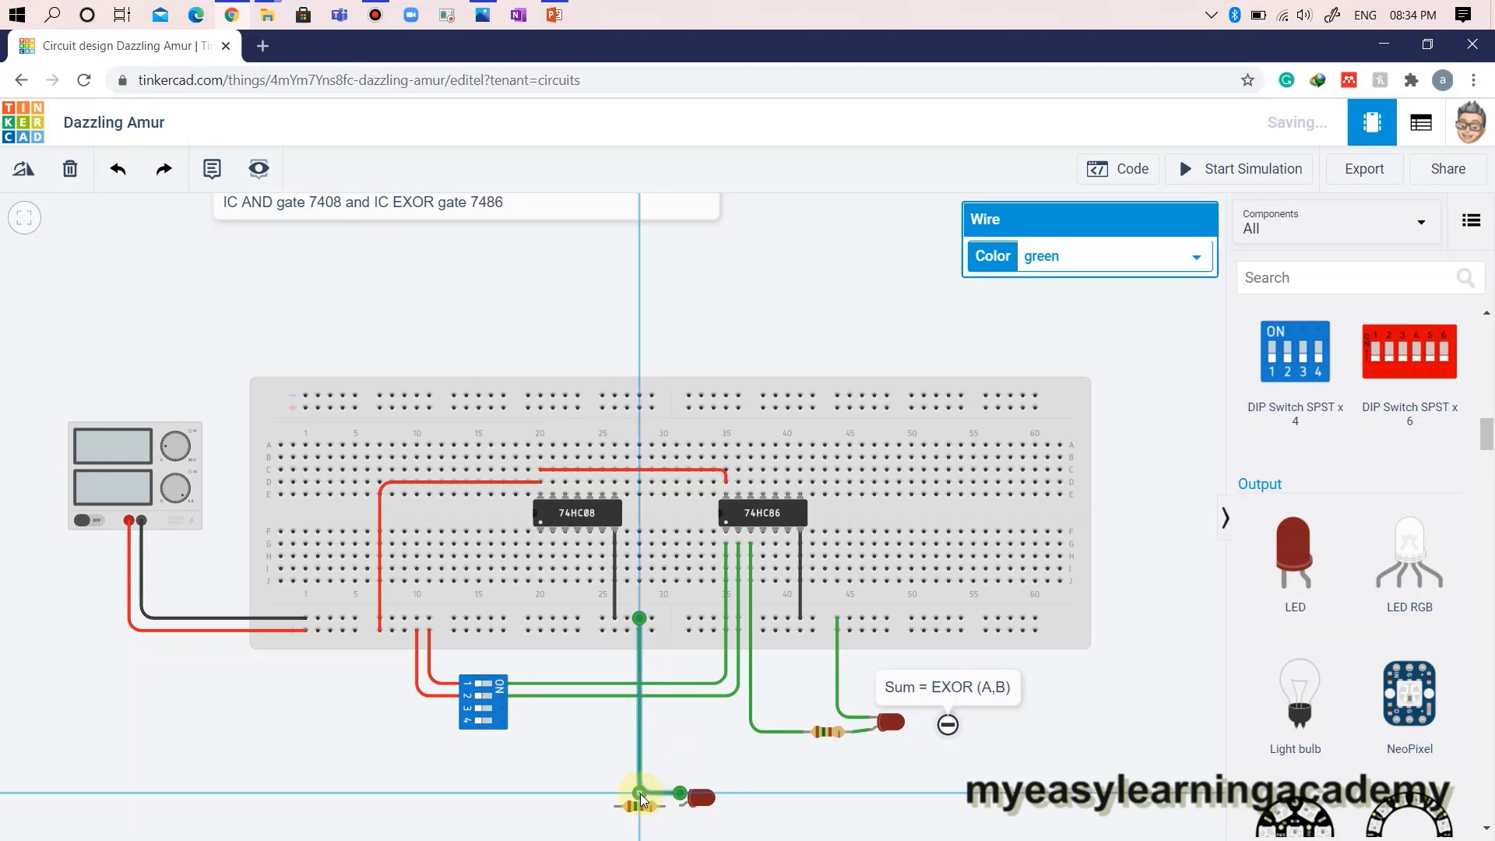
pyautogui.click(1079, 263)
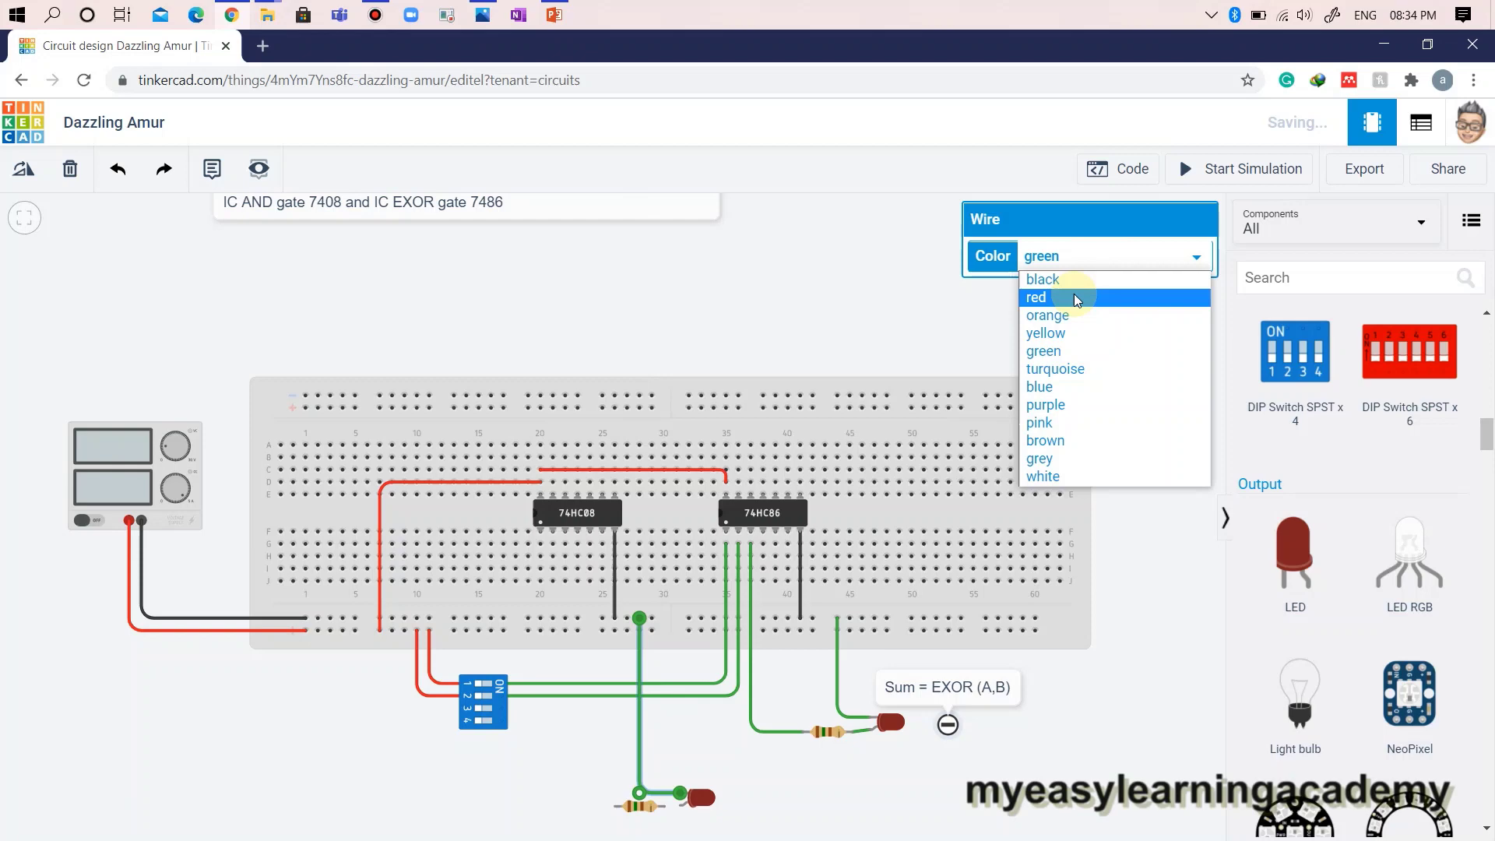
pyautogui.click(1063, 388)
pyautogui.click(787, 774)
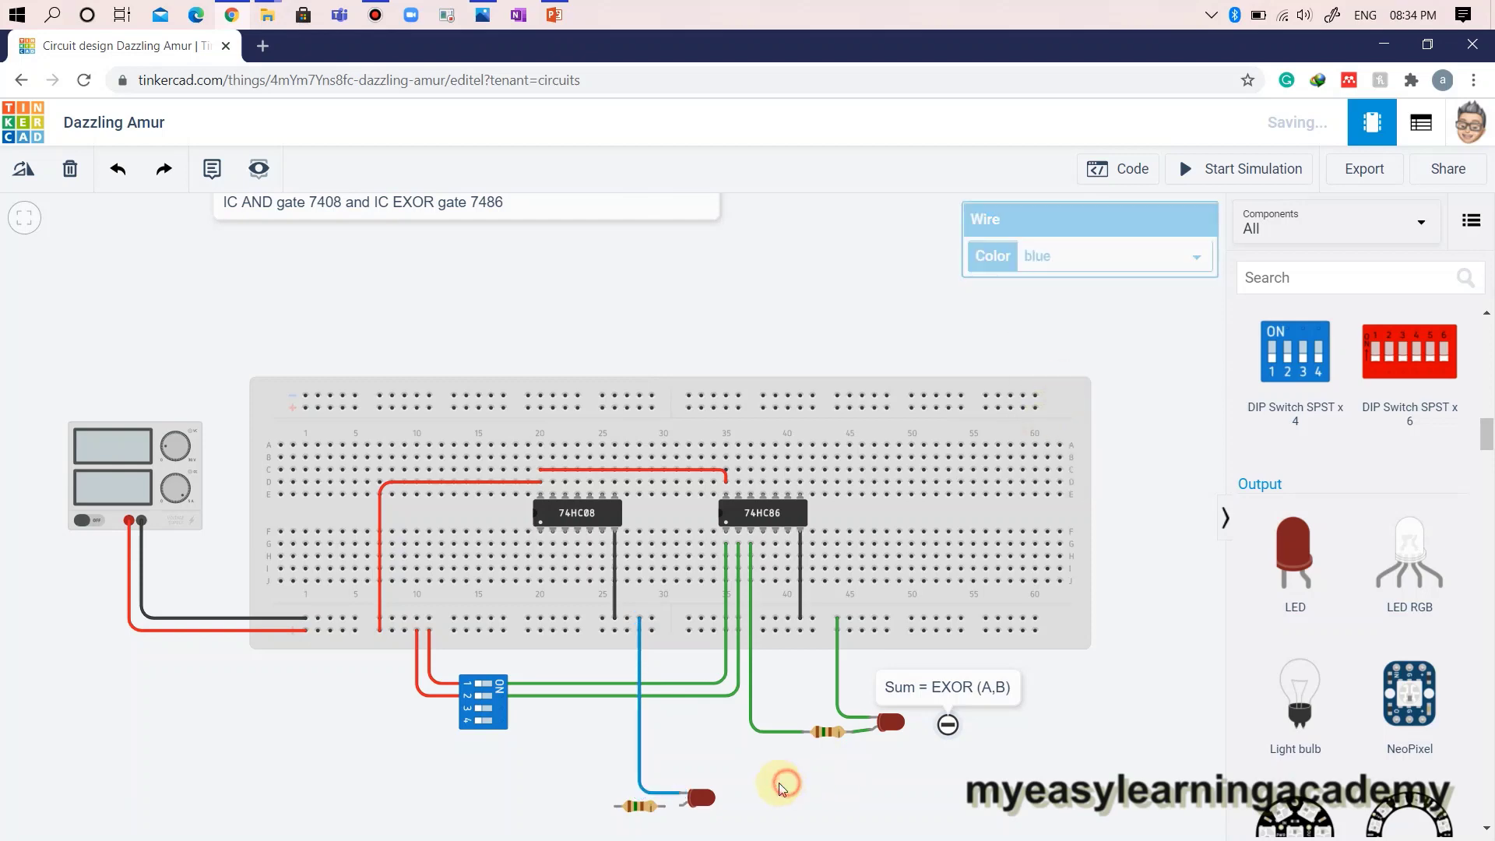
# - Connect the resistor lead to the LED anode with a blue wire
pyautogui.click(680, 813)
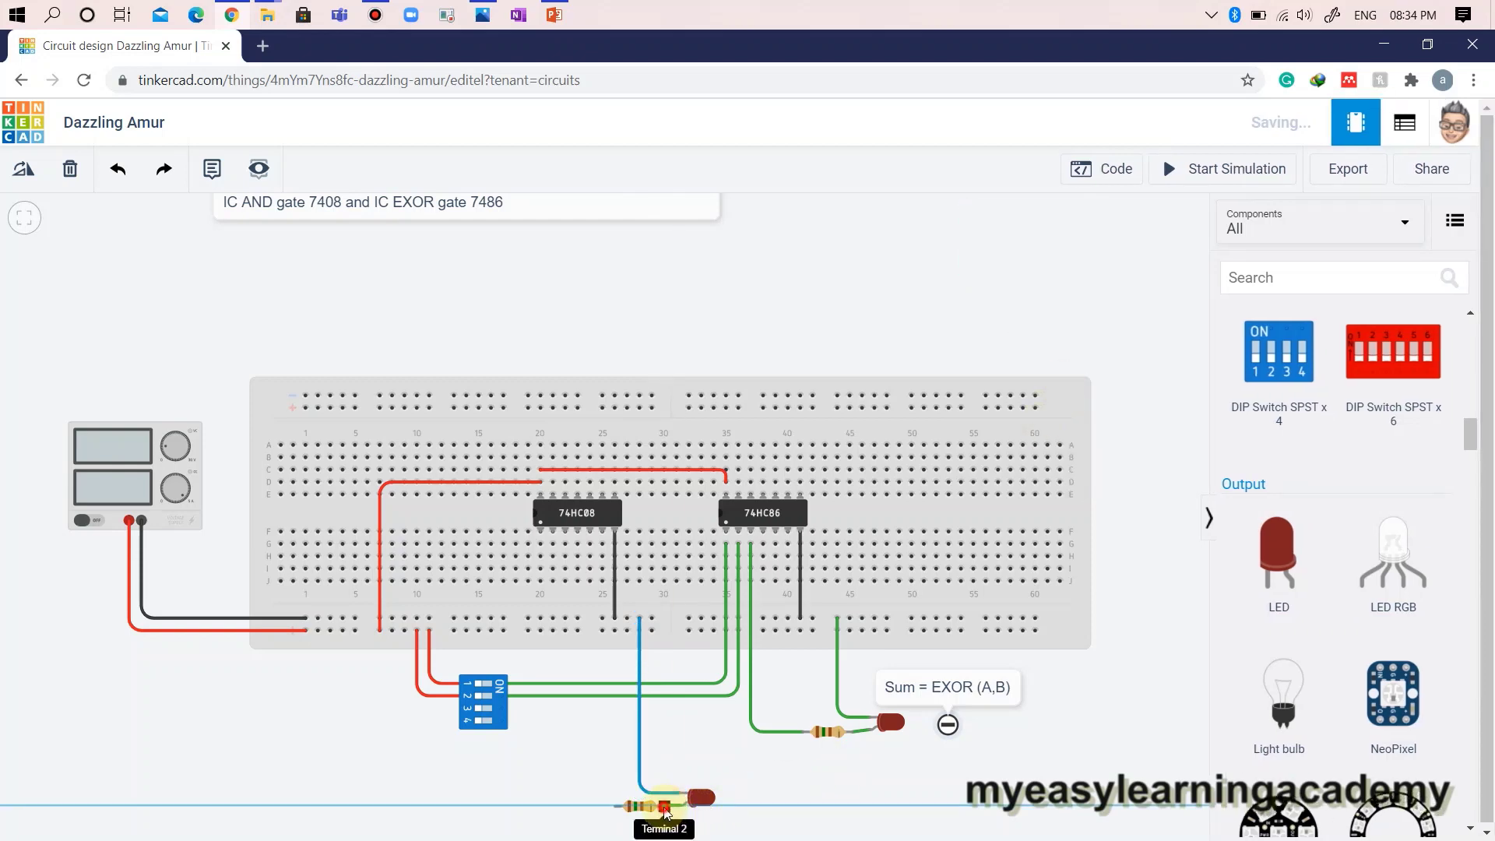
pyautogui.click(663, 806)
pyautogui.click(1099, 257)
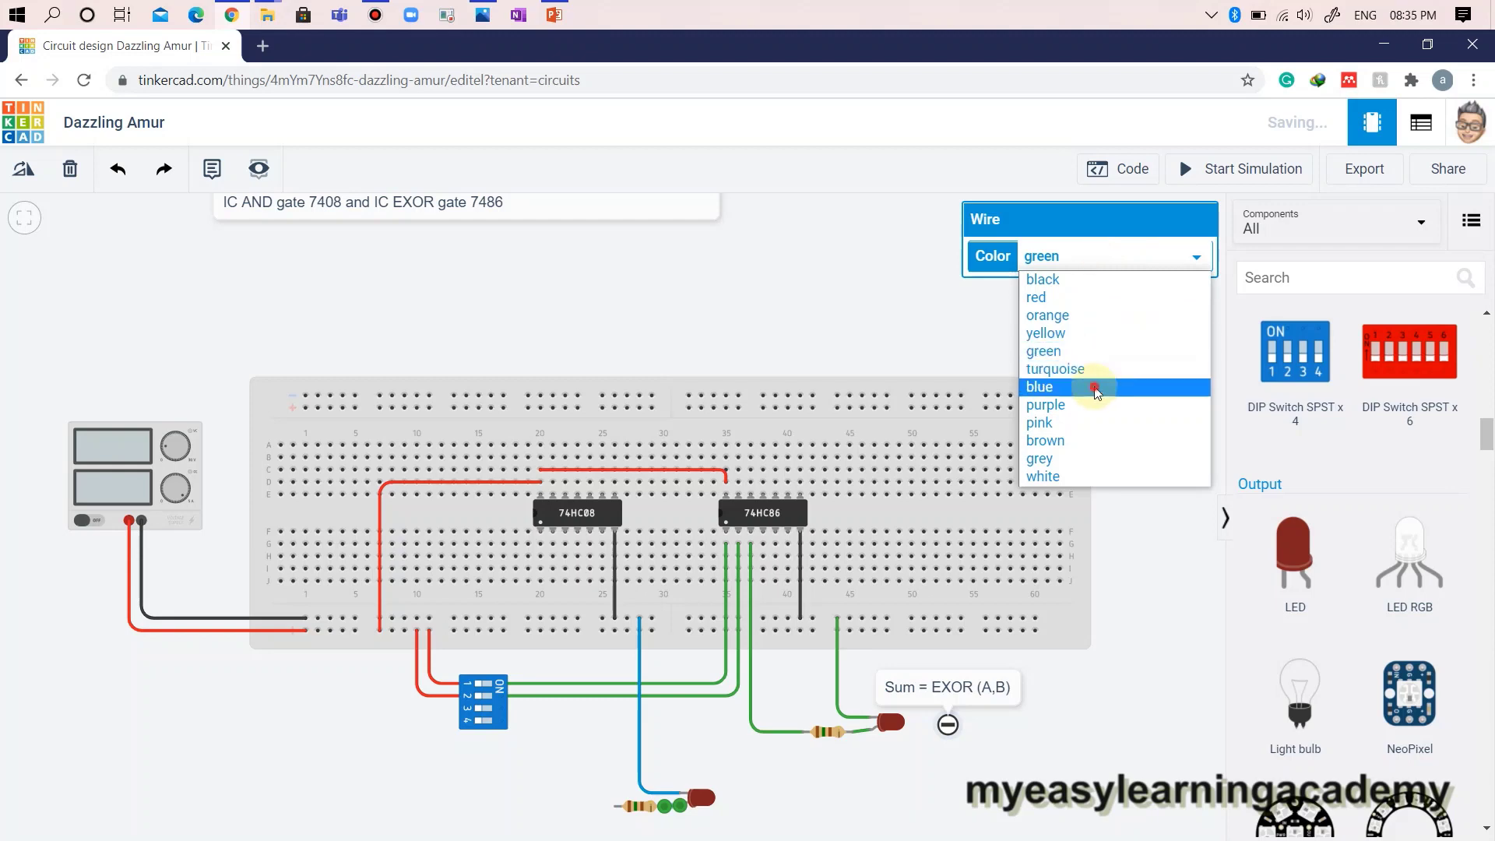
pyautogui.click(1093, 387)
pyautogui.click(1016, 810)
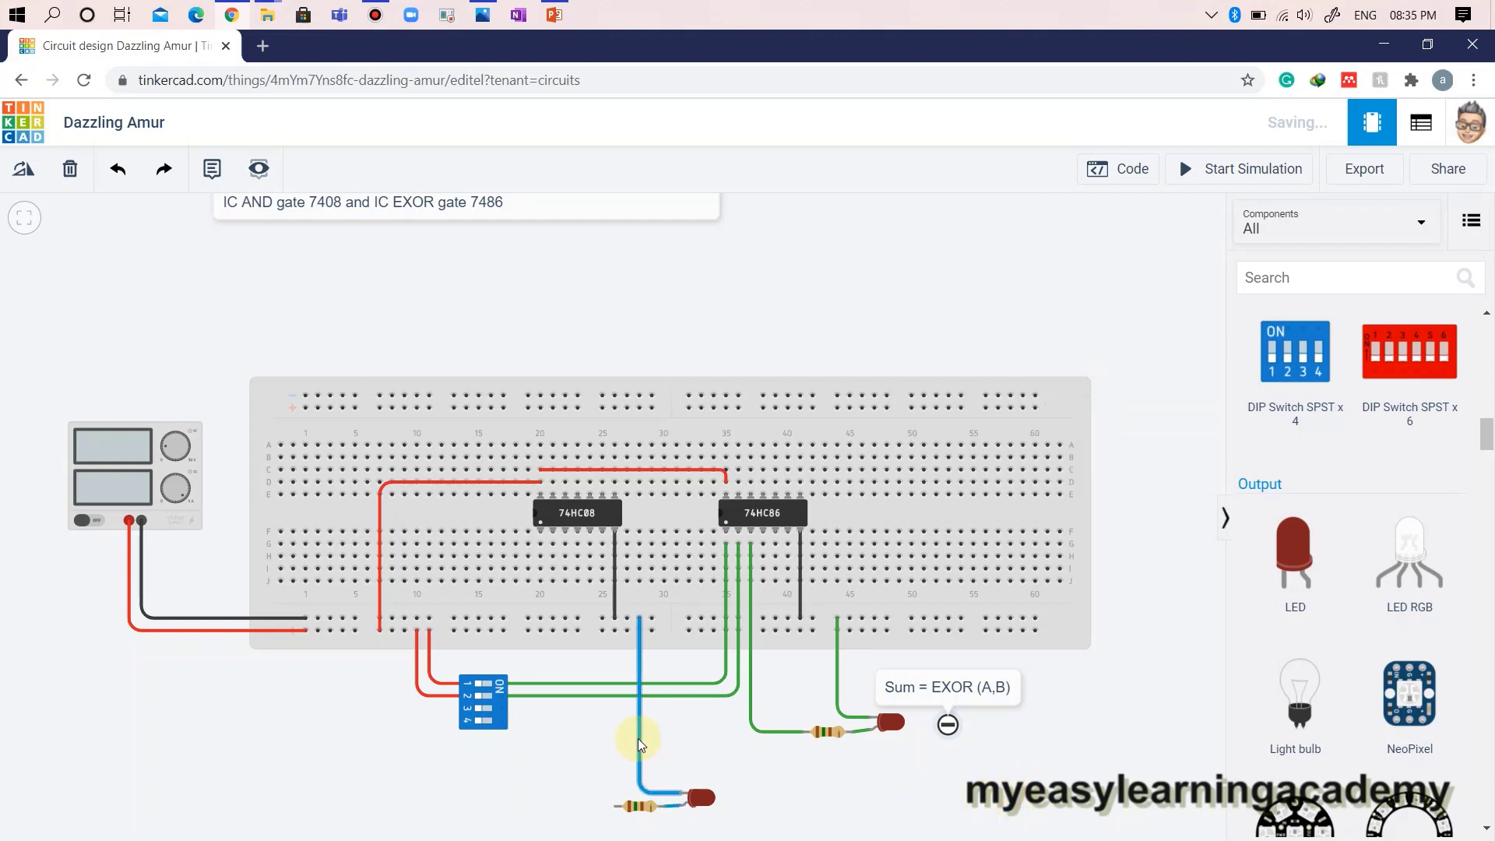
pyautogui.click(259, 197)
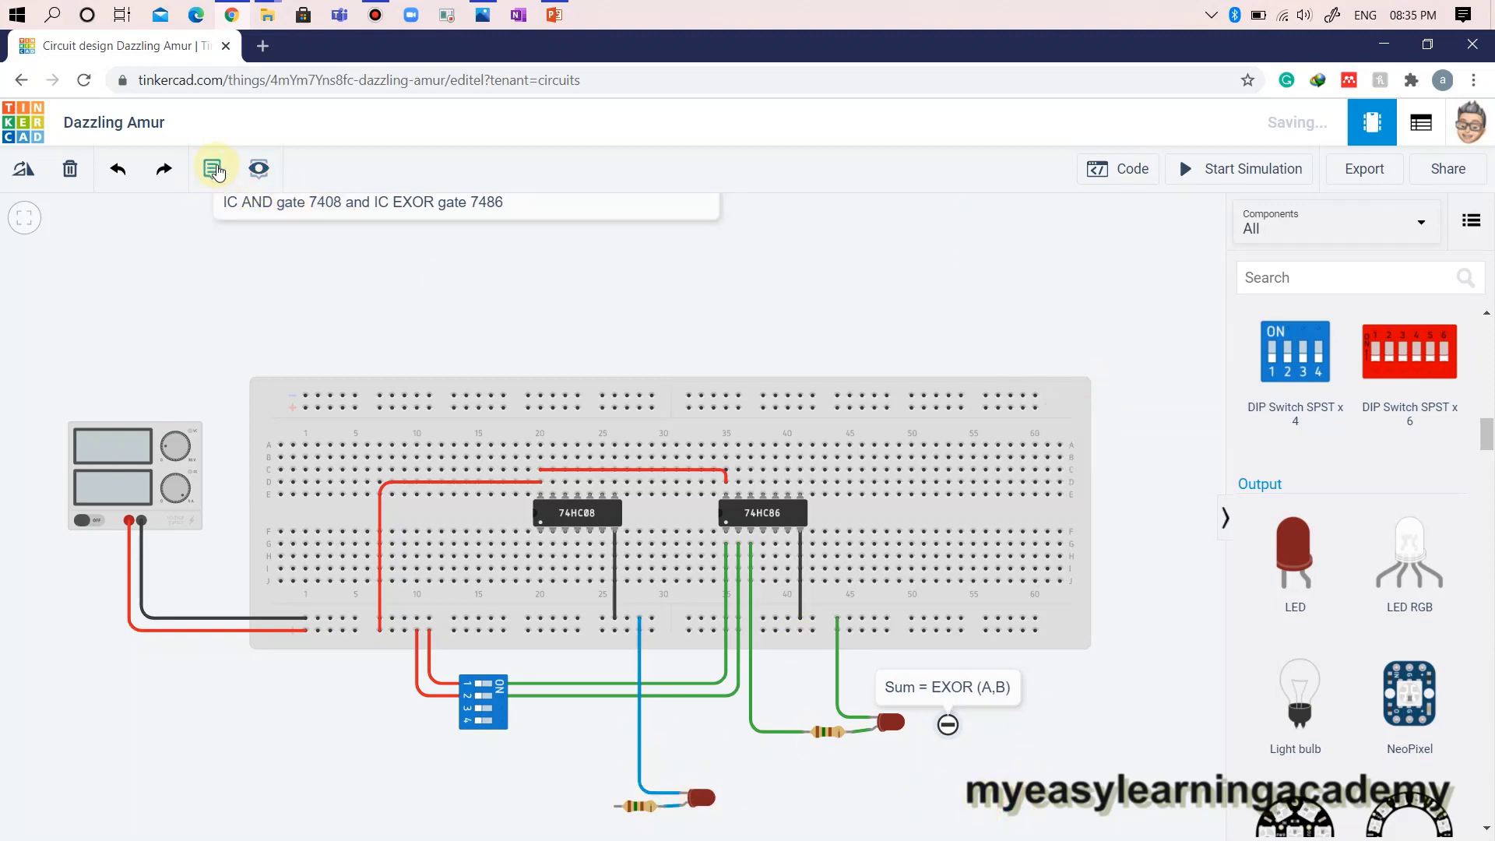
# - Add a note reading 'Carry = AND (A,B)' beside the lower LED
pyautogui.click(216, 172)
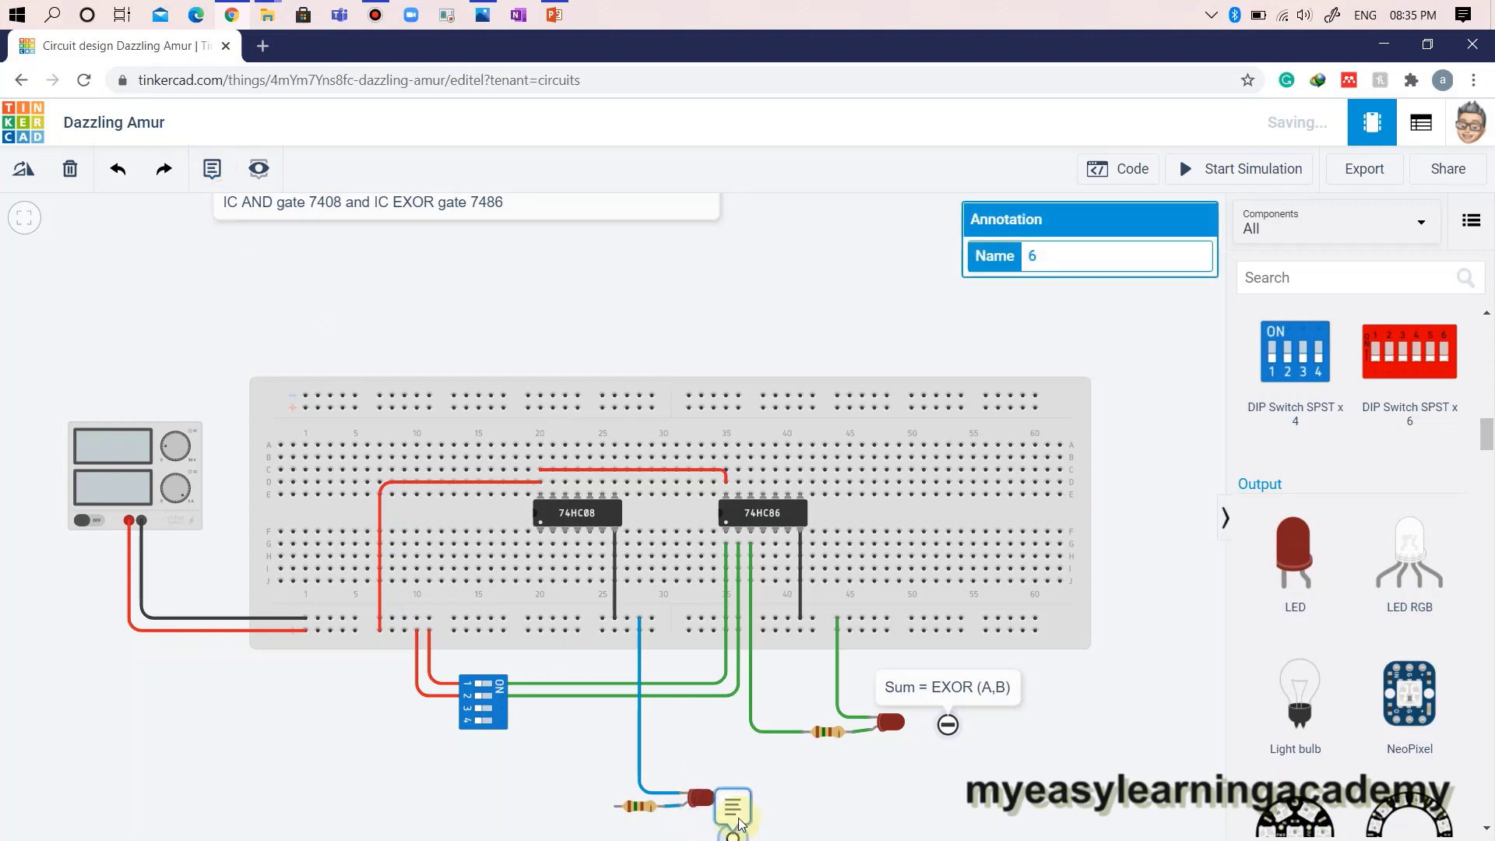
pyautogui.click(752, 814)
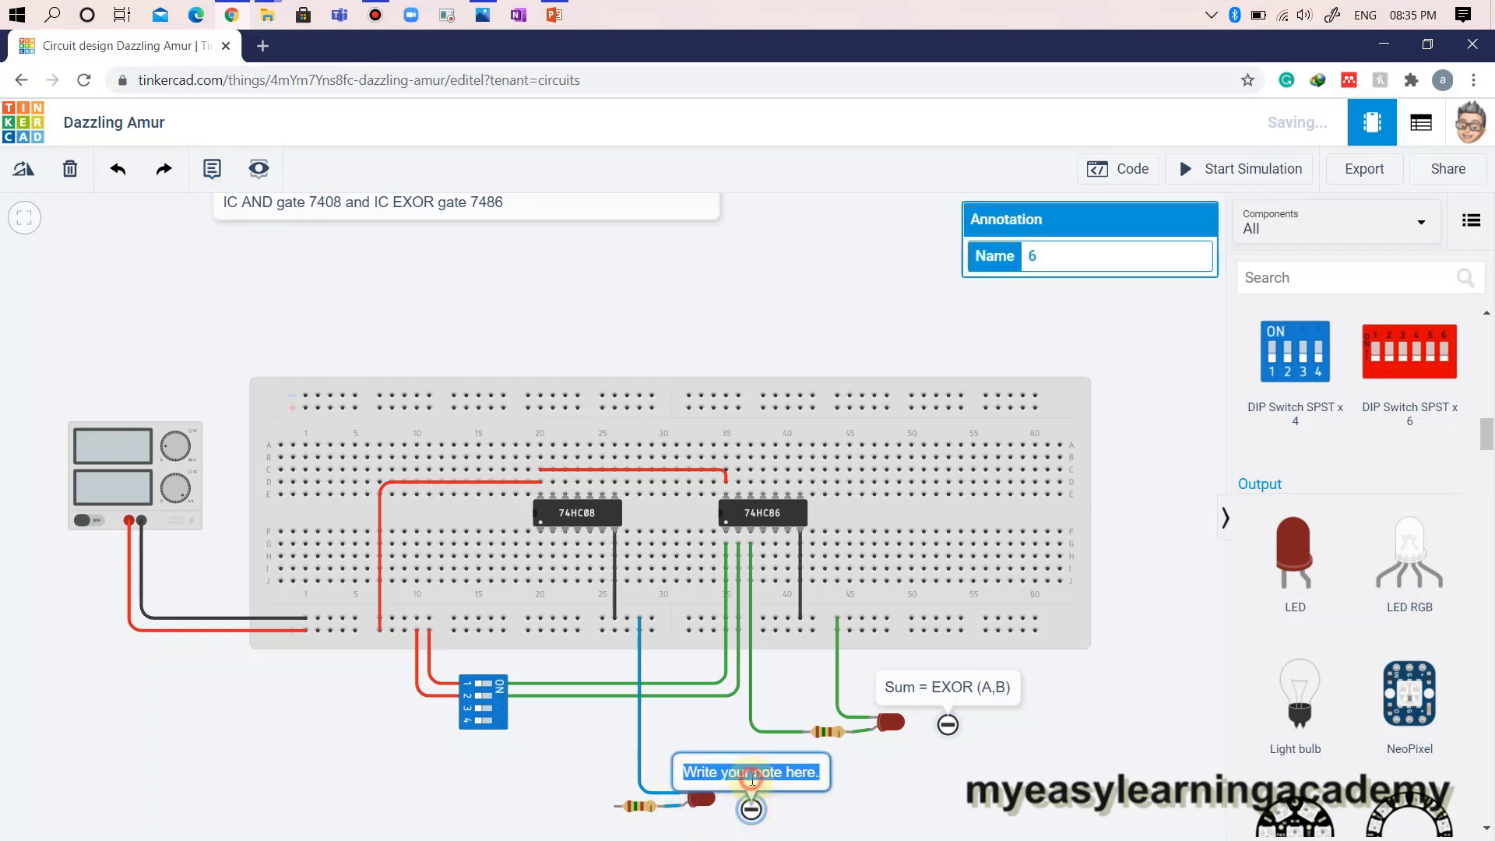
pyautogui.write('Ca')
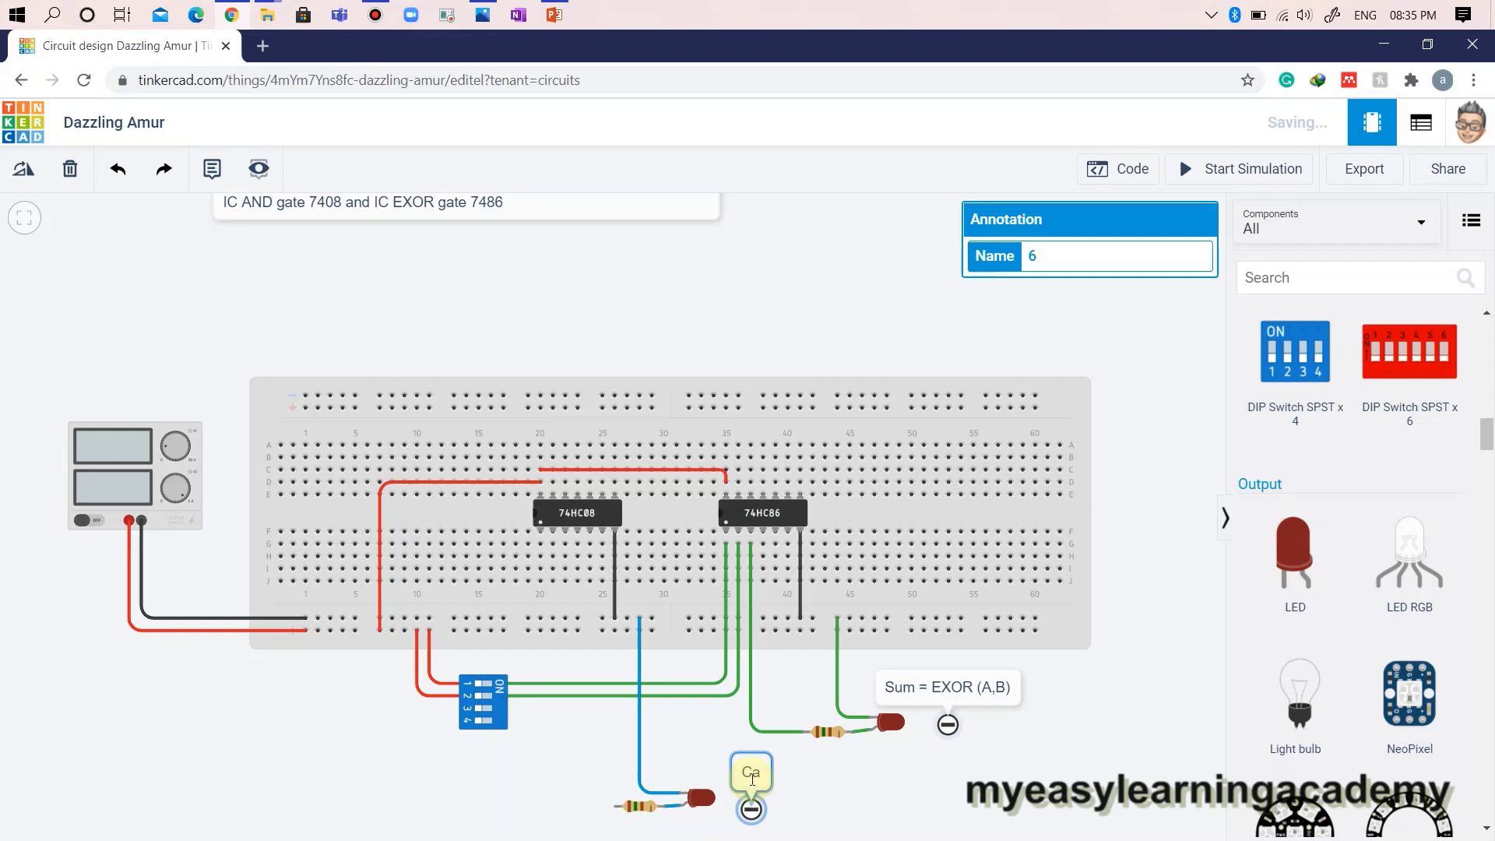
pyautogui.write('rry = A')
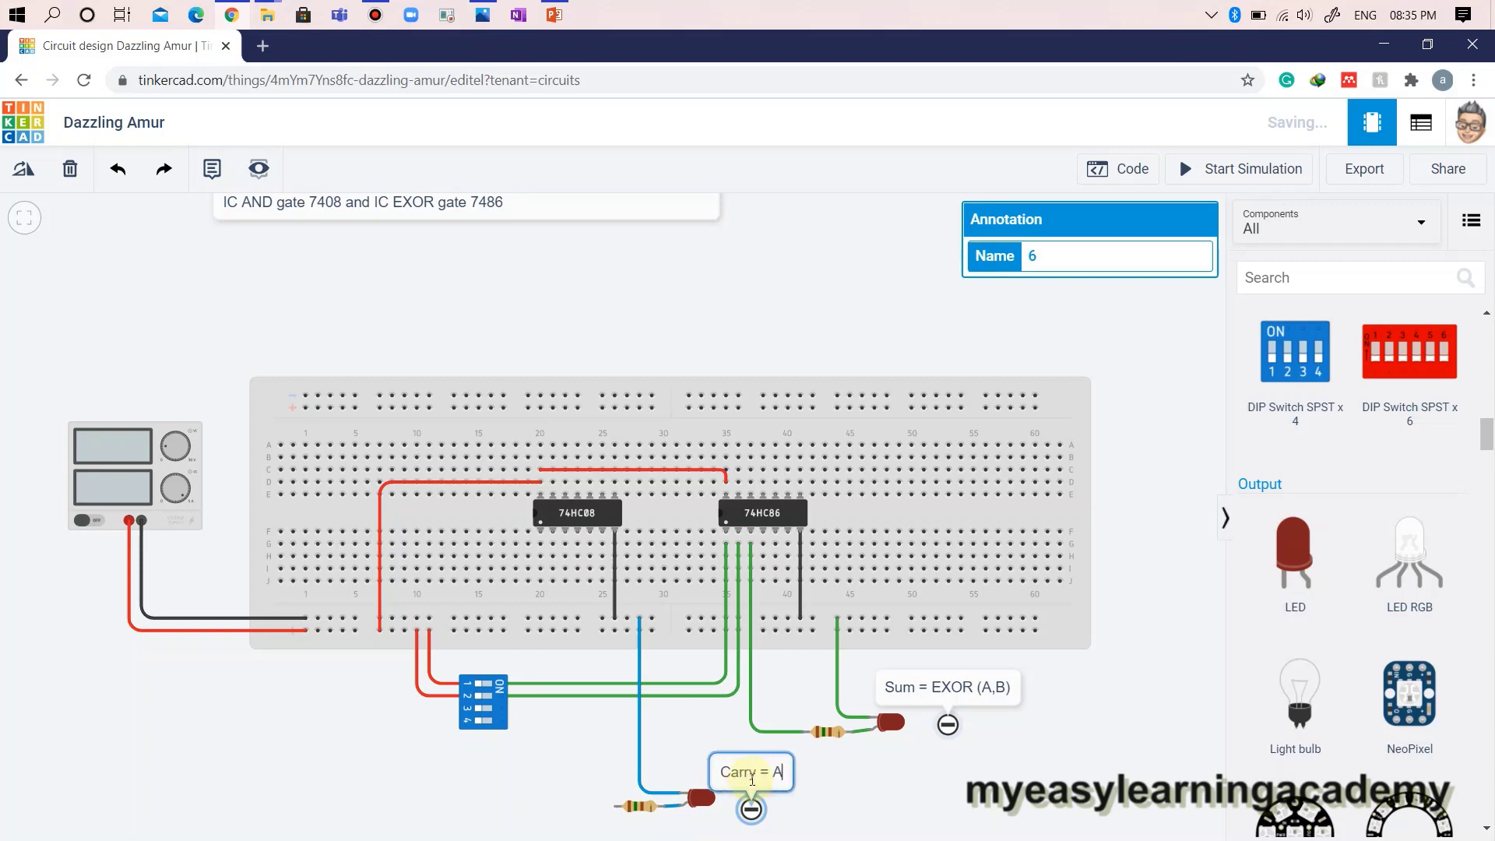
pyautogui.write('ND (A')
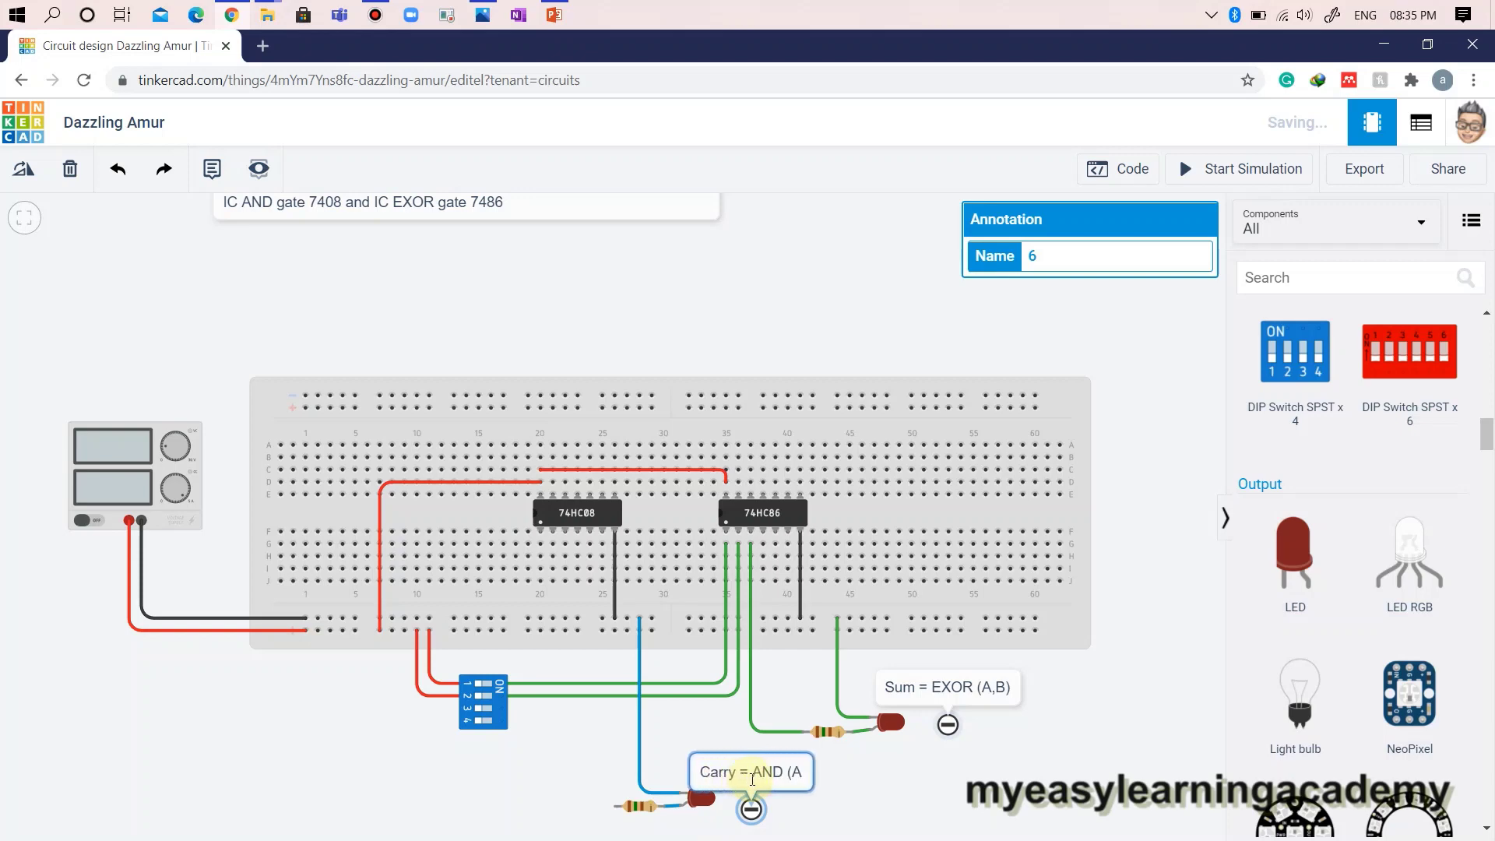
pyautogui.write(',B)')
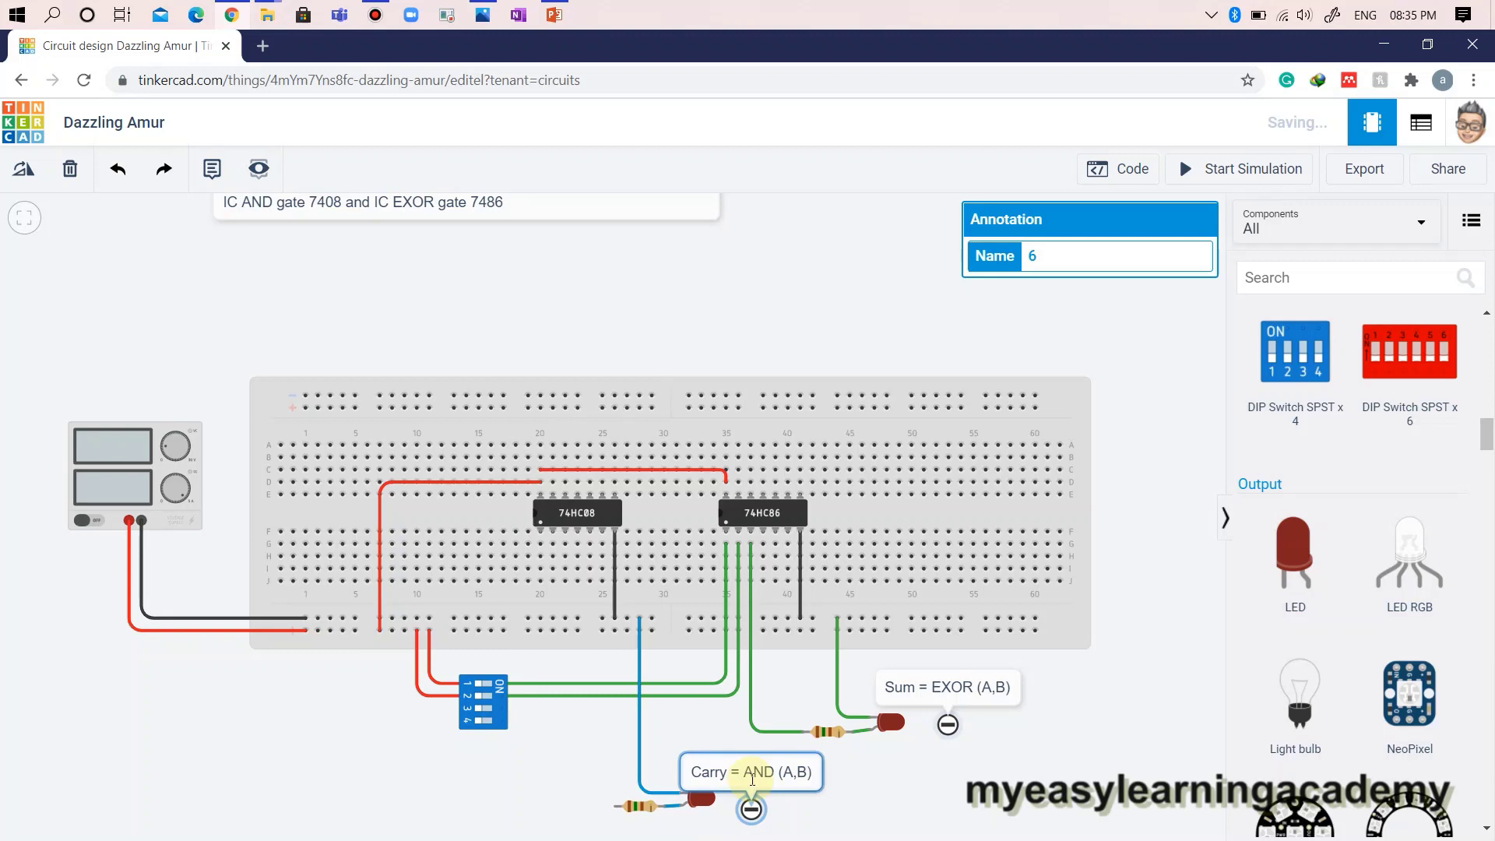
pyautogui.click(869, 774)
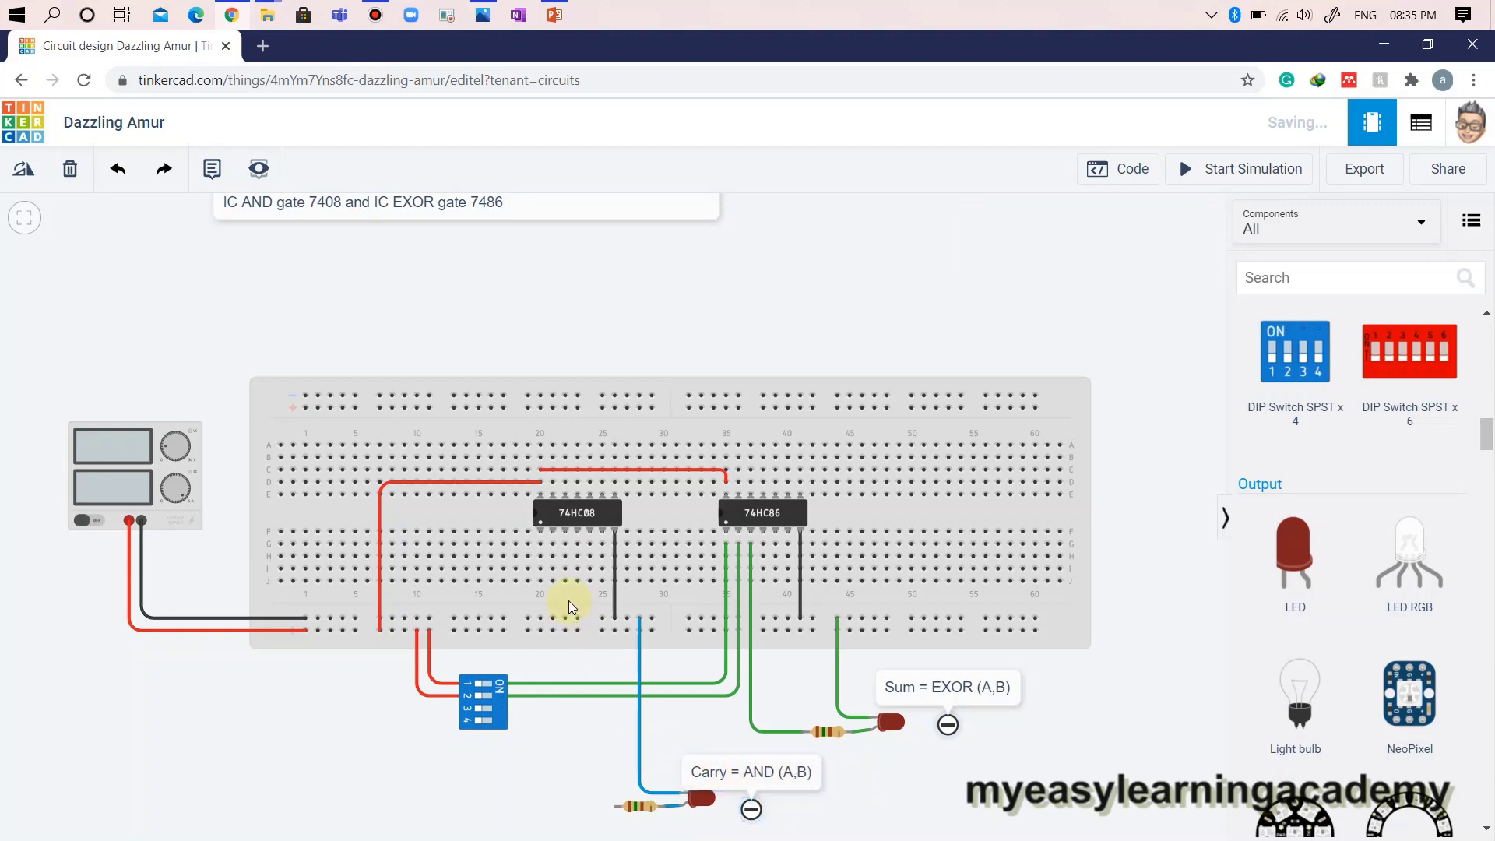
# - Run blue wires from the two DIP switch pins to the 74HC08's first two inputs
pyautogui.click(541, 544)
pyautogui.click(502, 687)
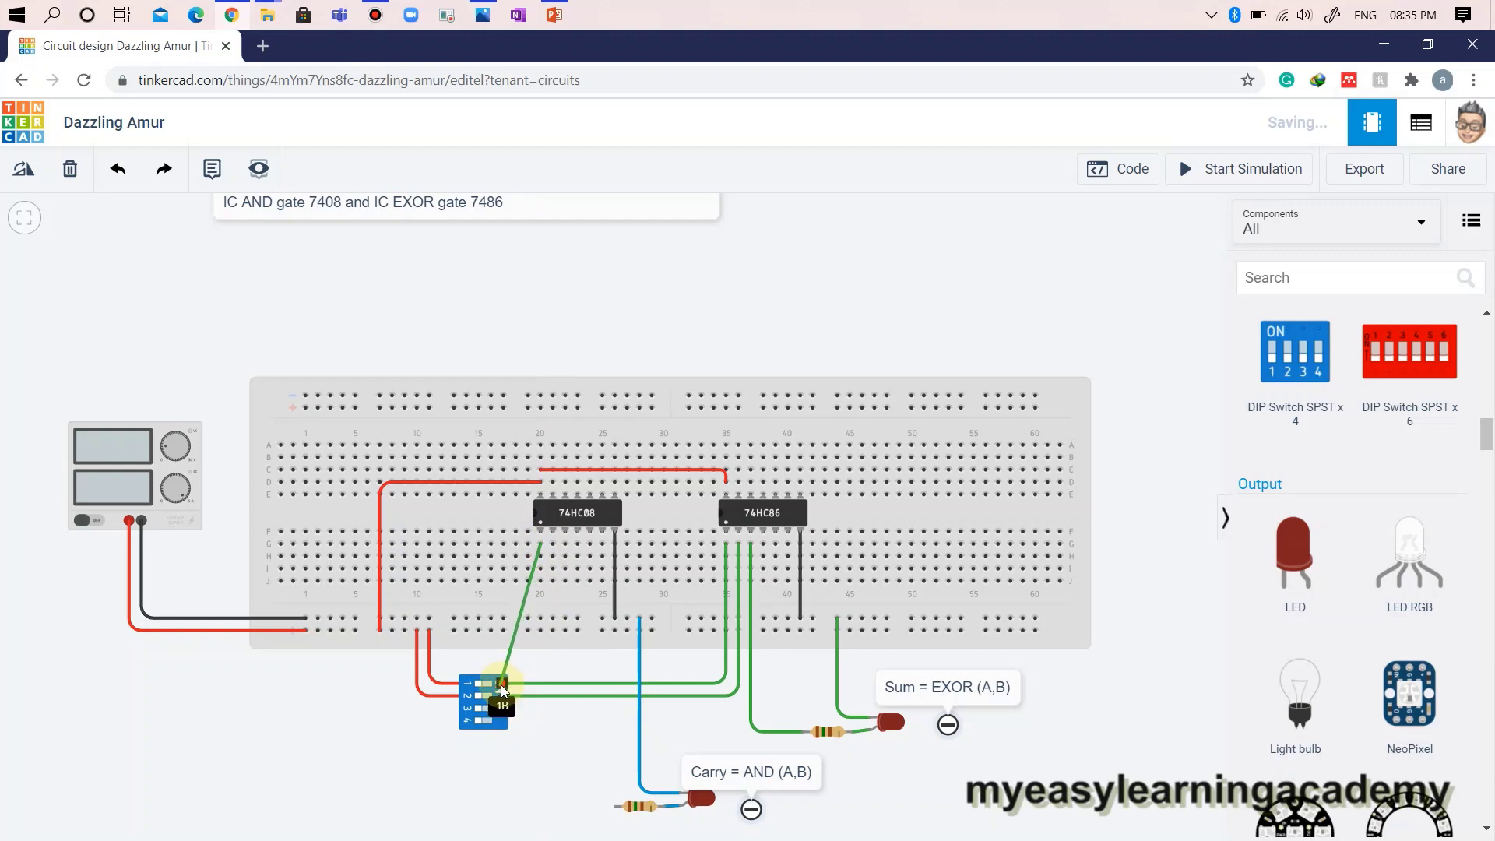
pyautogui.click(514, 658)
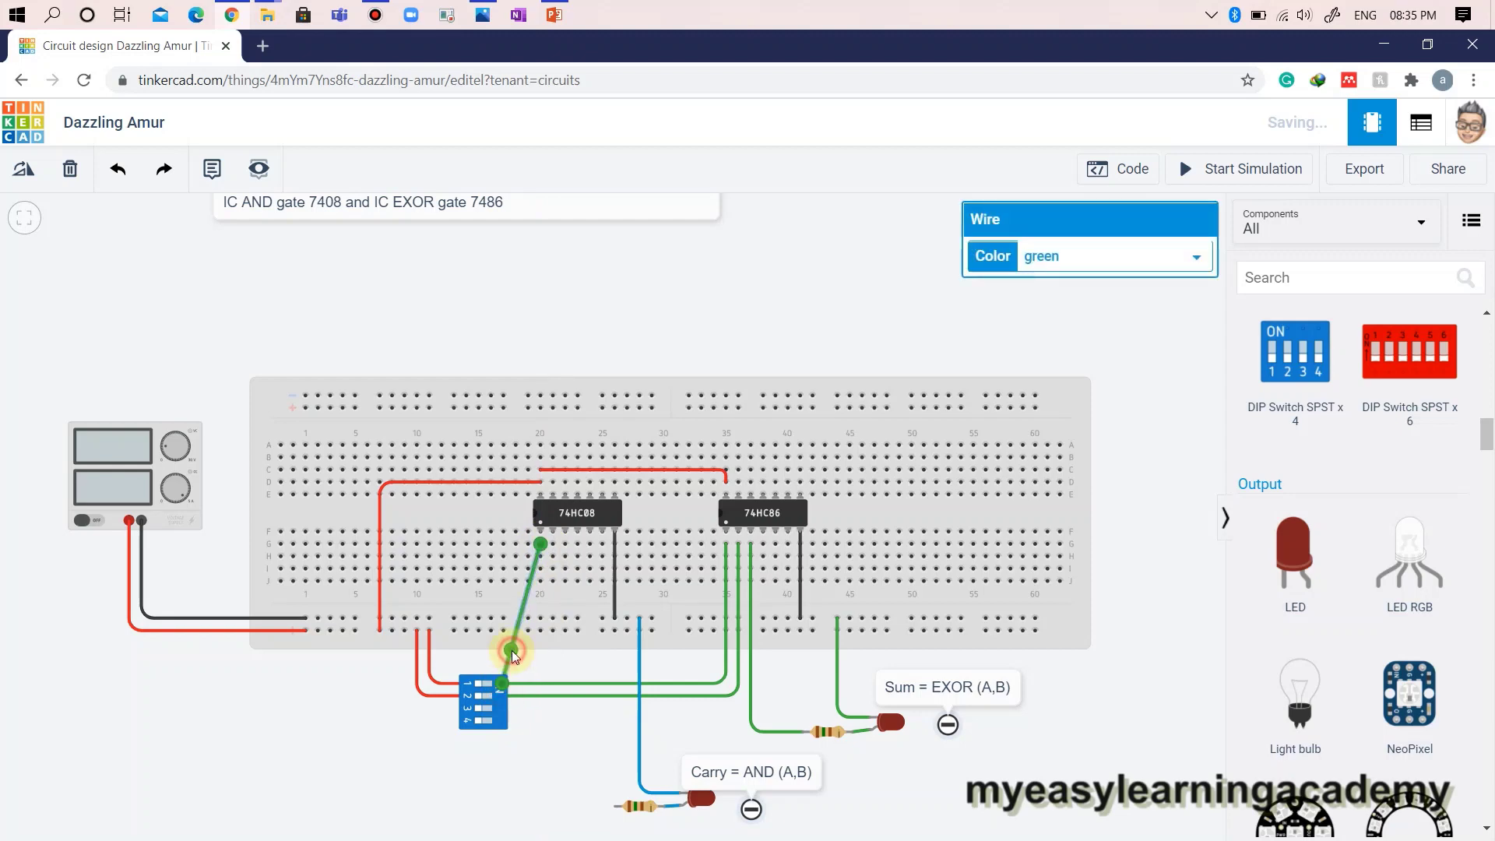
pyautogui.moveTo(514, 658); pyautogui.dragTo(540, 684)
pyautogui.click(1128, 266)
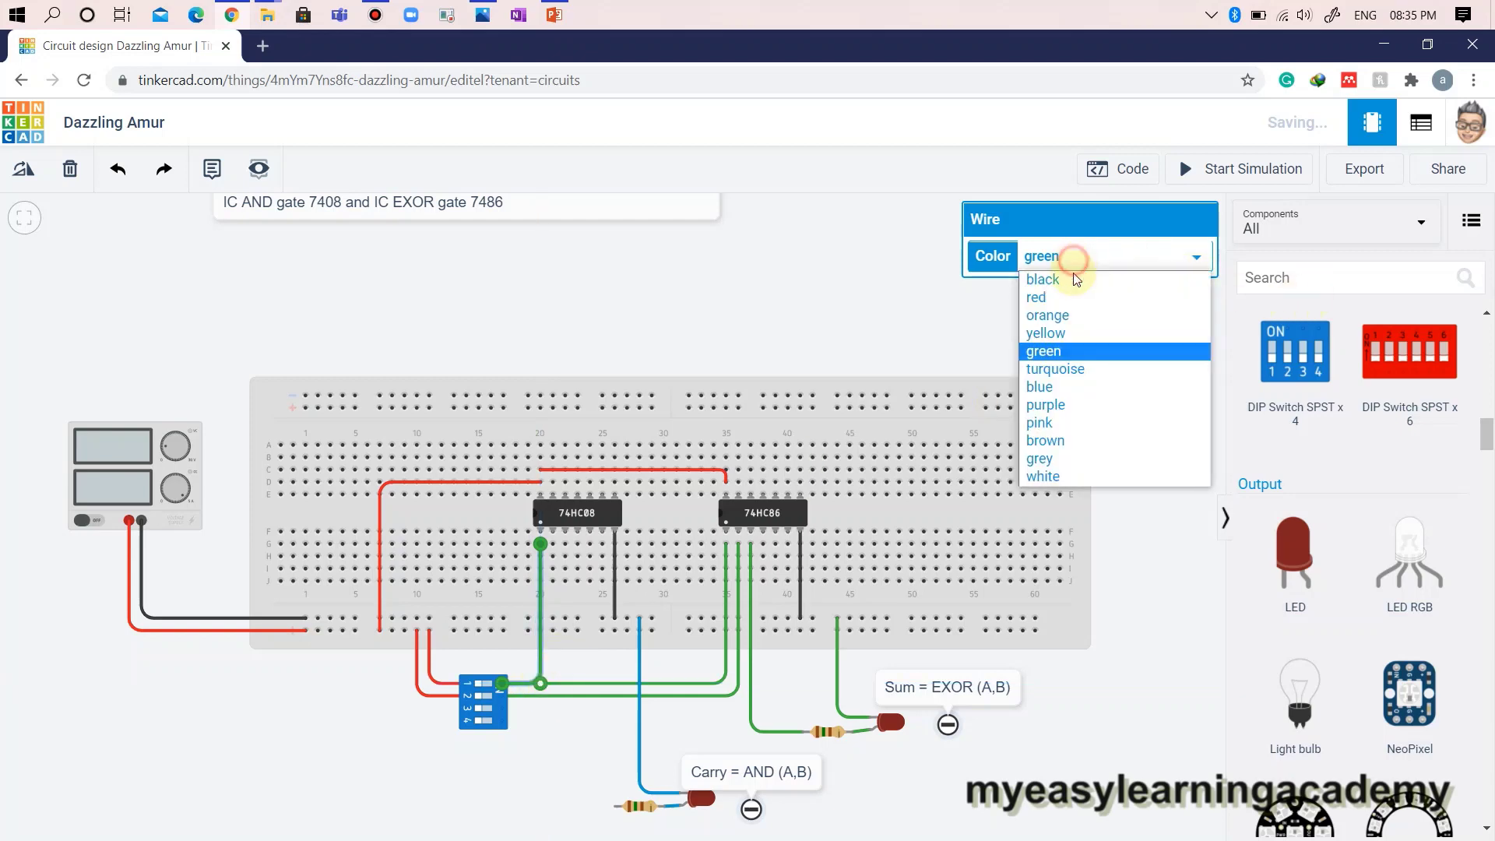
pyautogui.click(1070, 387)
pyautogui.click(554, 770)
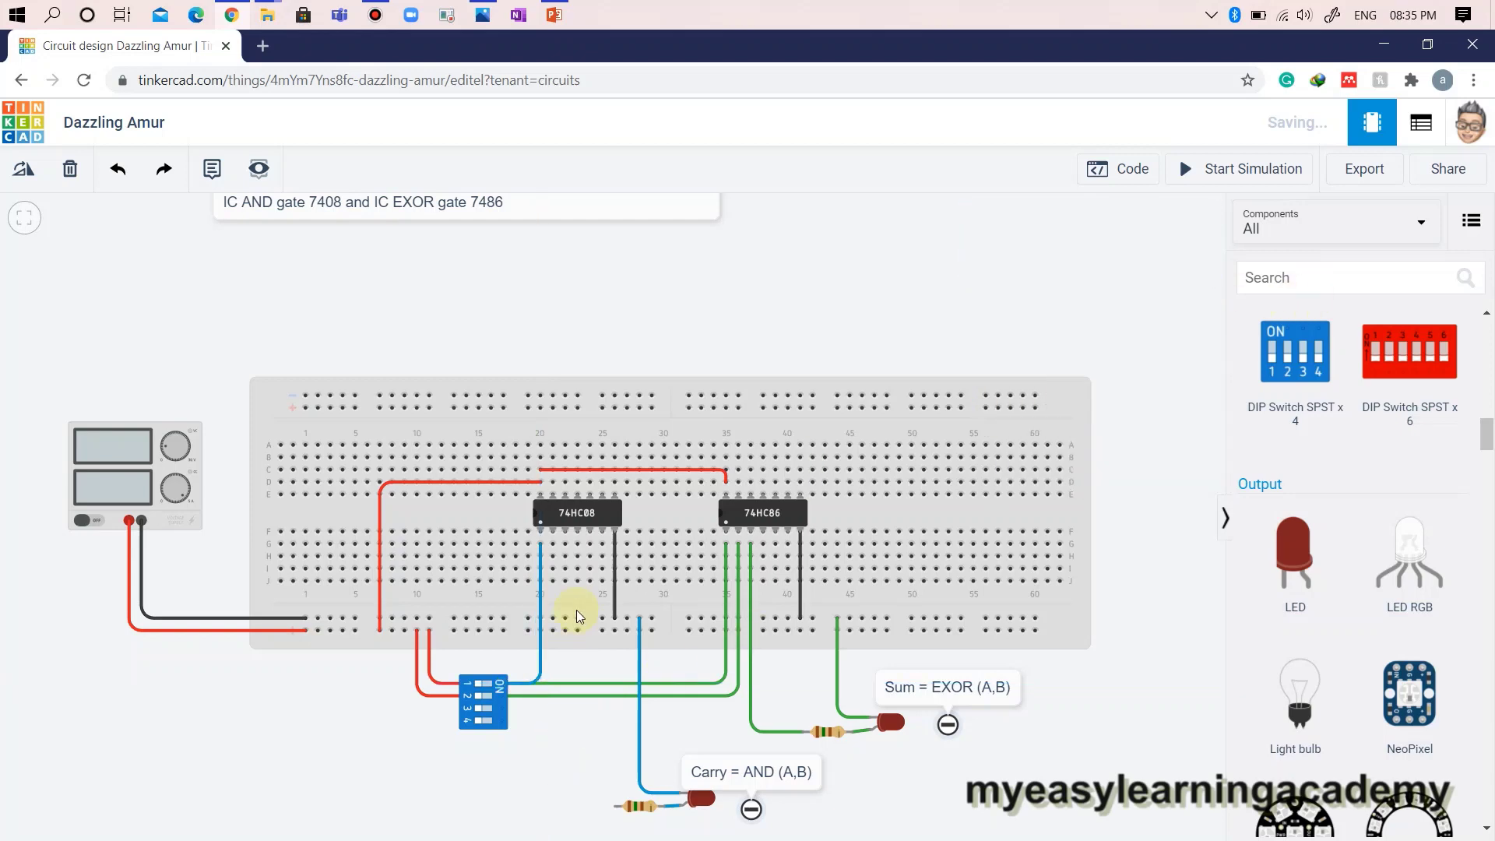
pyautogui.click(553, 545)
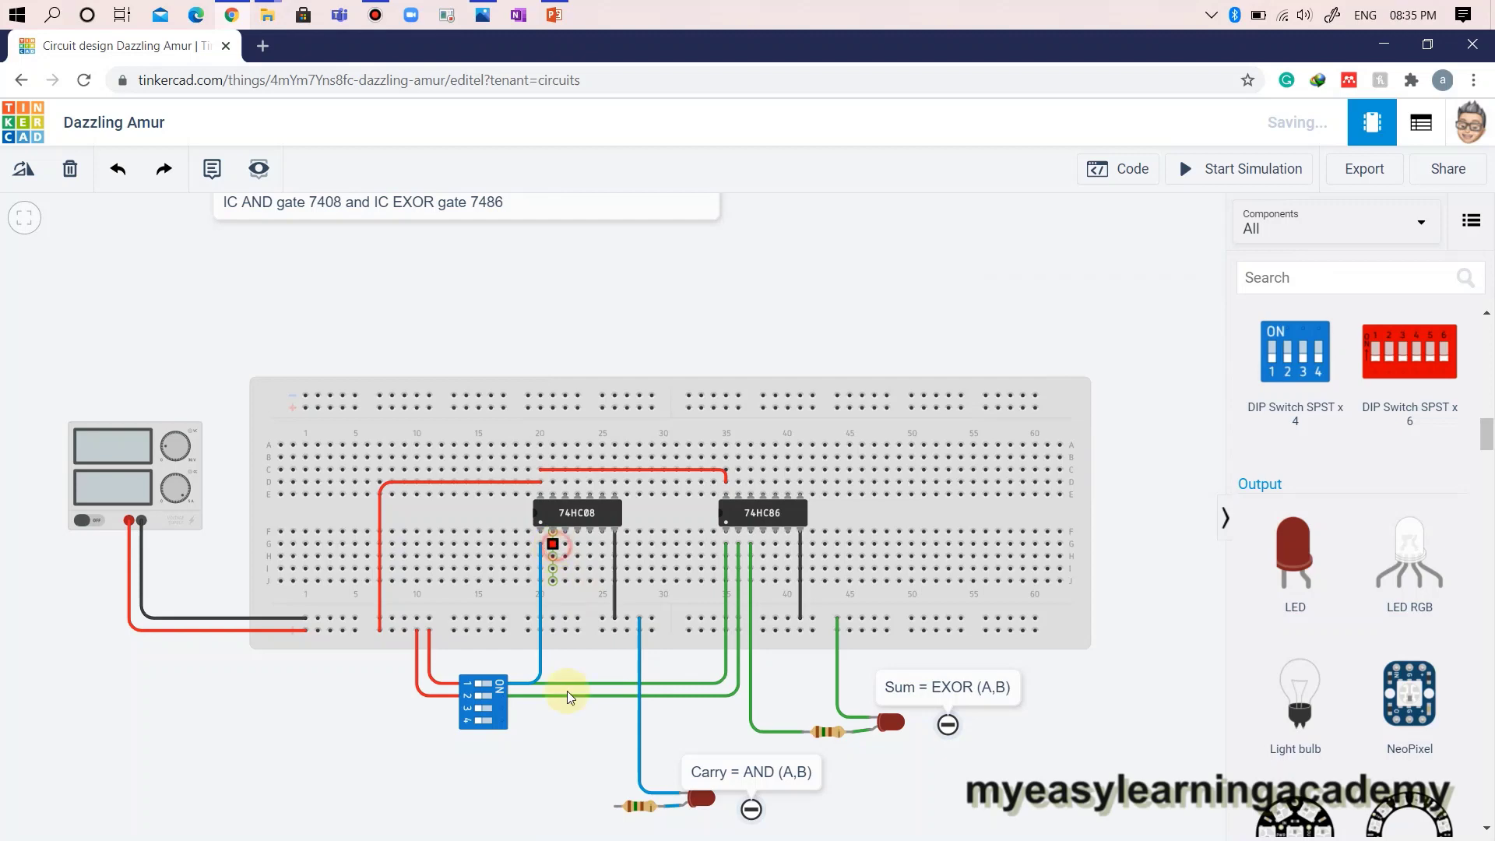
pyautogui.click(503, 695)
pyautogui.moveTo(510, 660); pyautogui.dragTo(554, 696)
pyautogui.click(1165, 255)
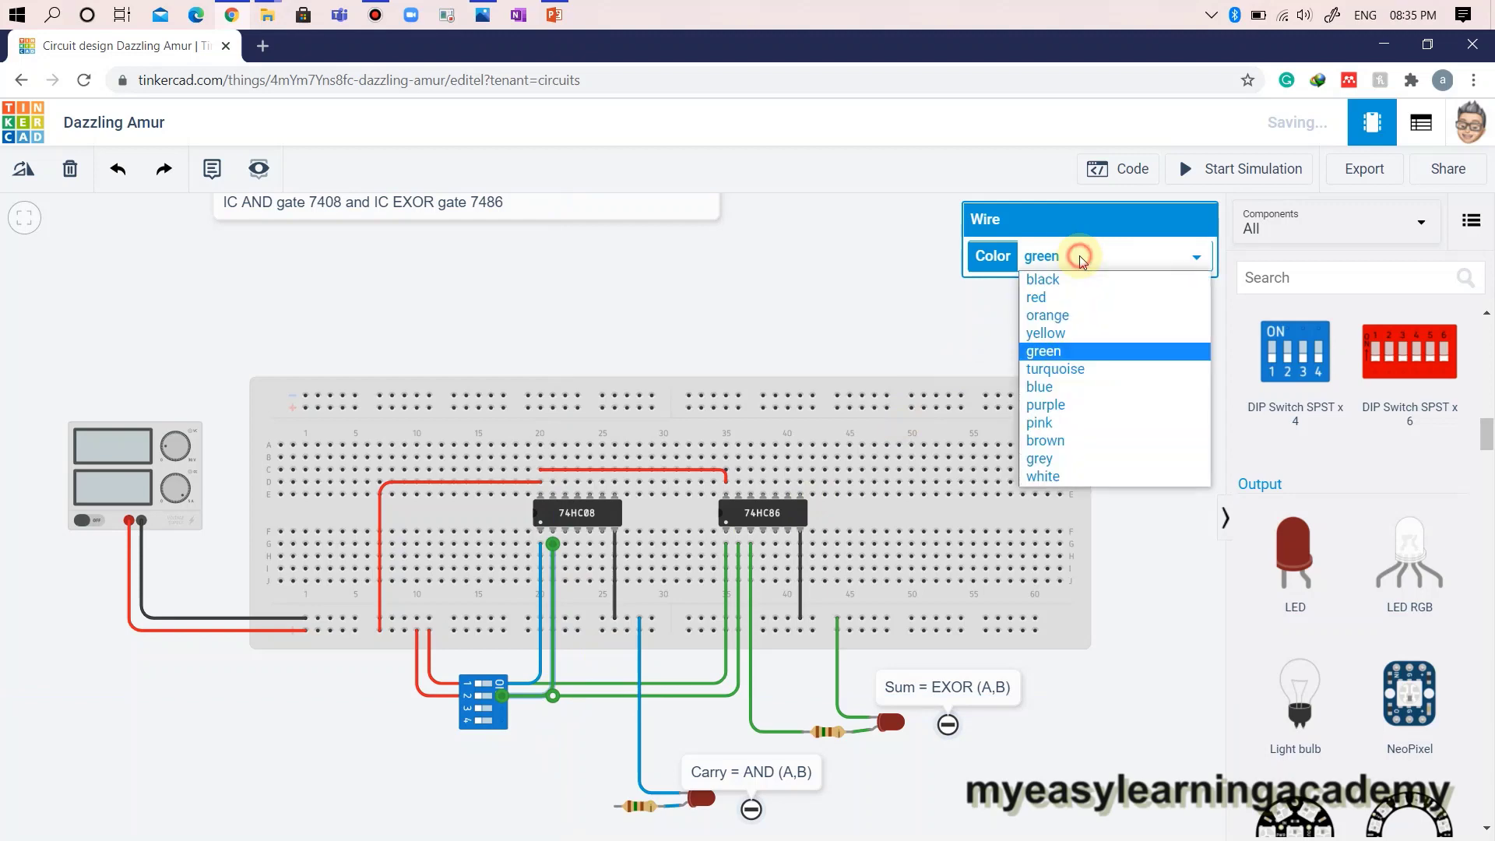
pyautogui.click(1082, 393)
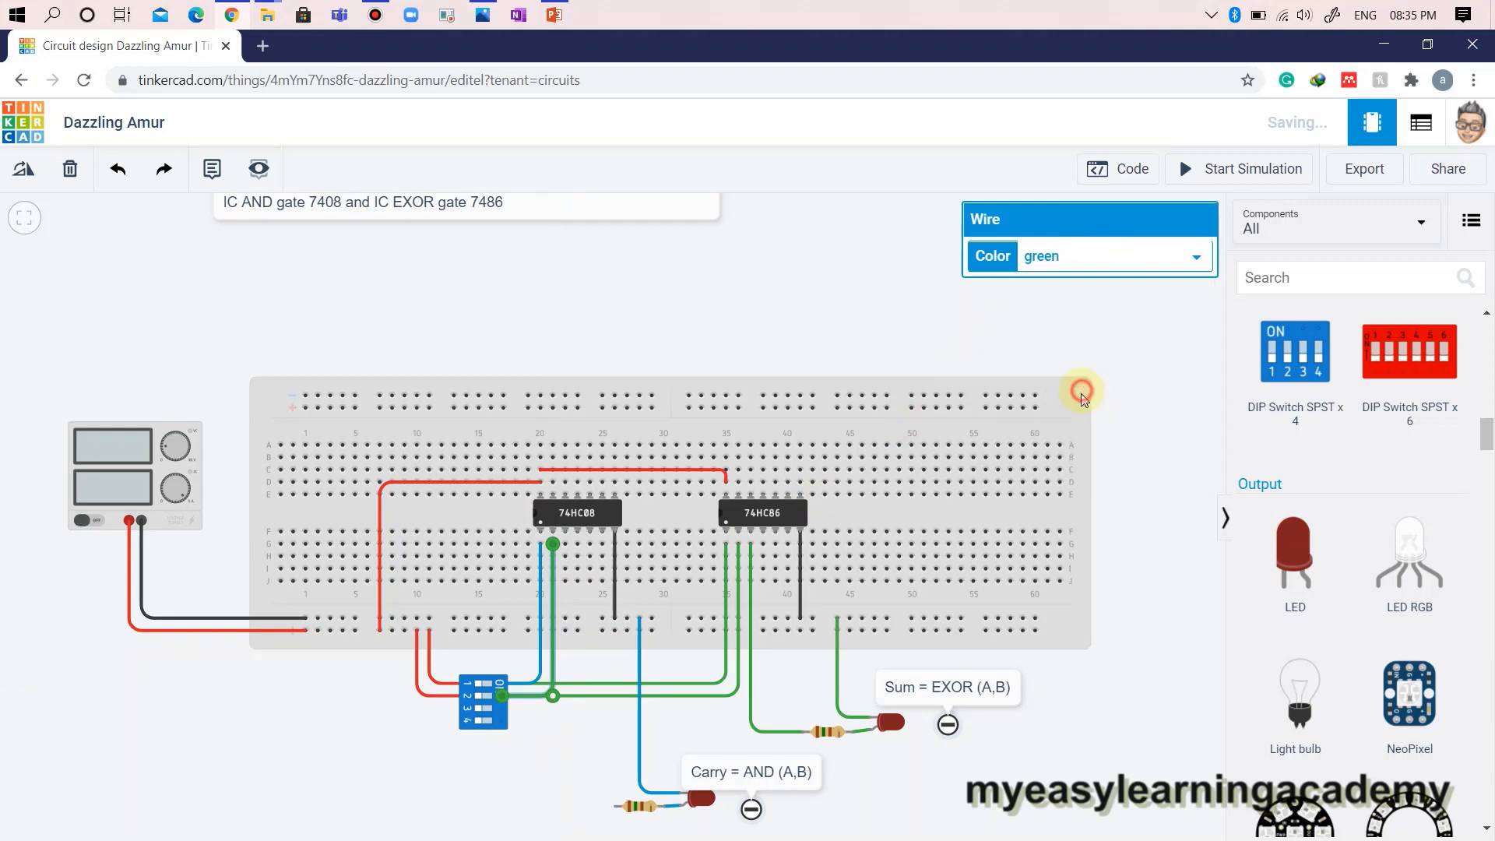
# - Connect the 74HC08 output to the Carry LED's resistor with a blue wire
pyautogui.click(566, 545)
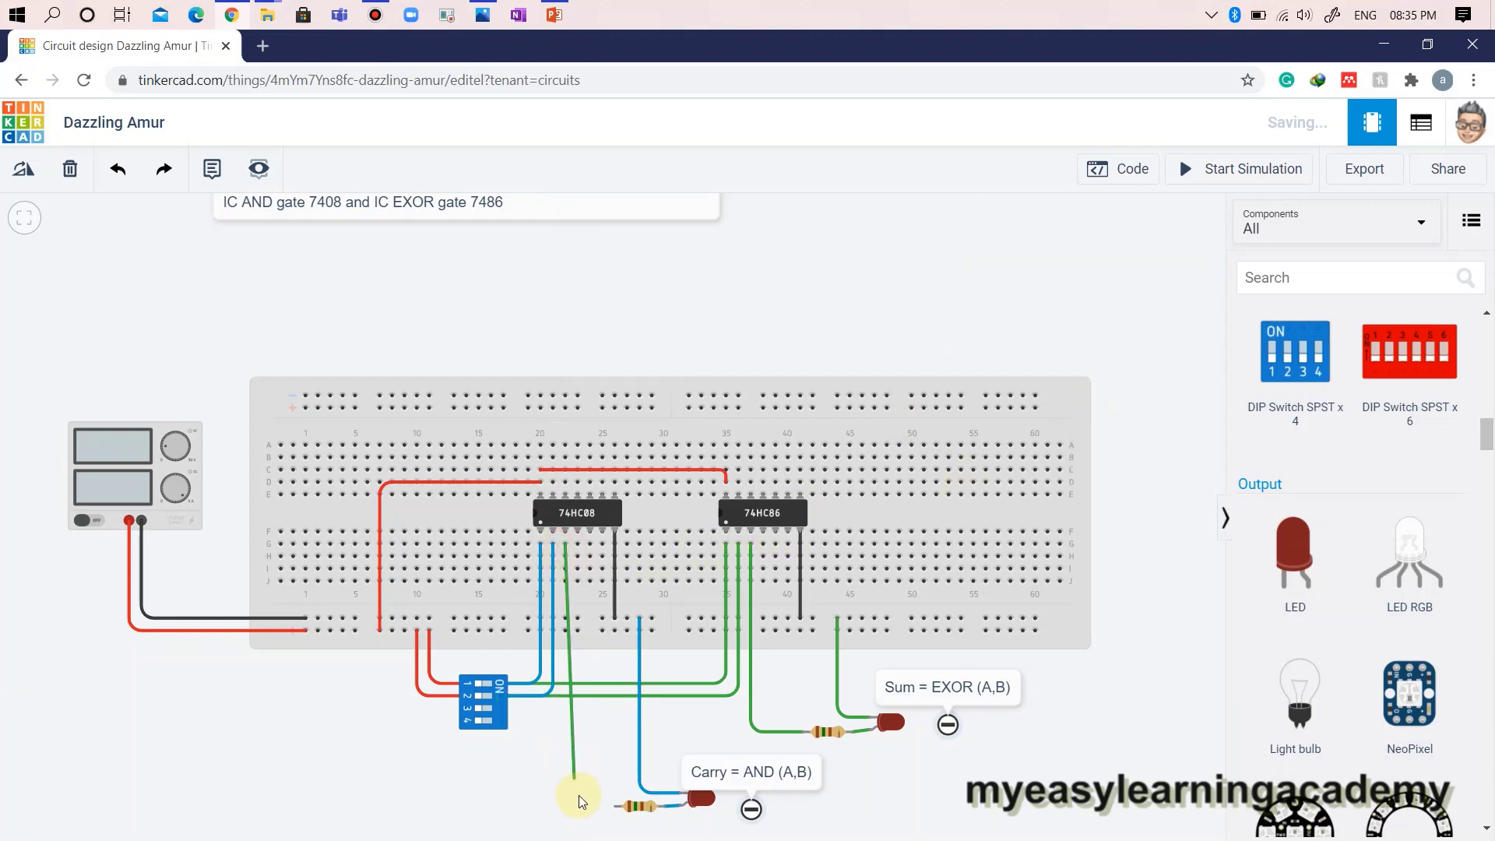
pyautogui.click(615, 807)
pyautogui.click(609, 774)
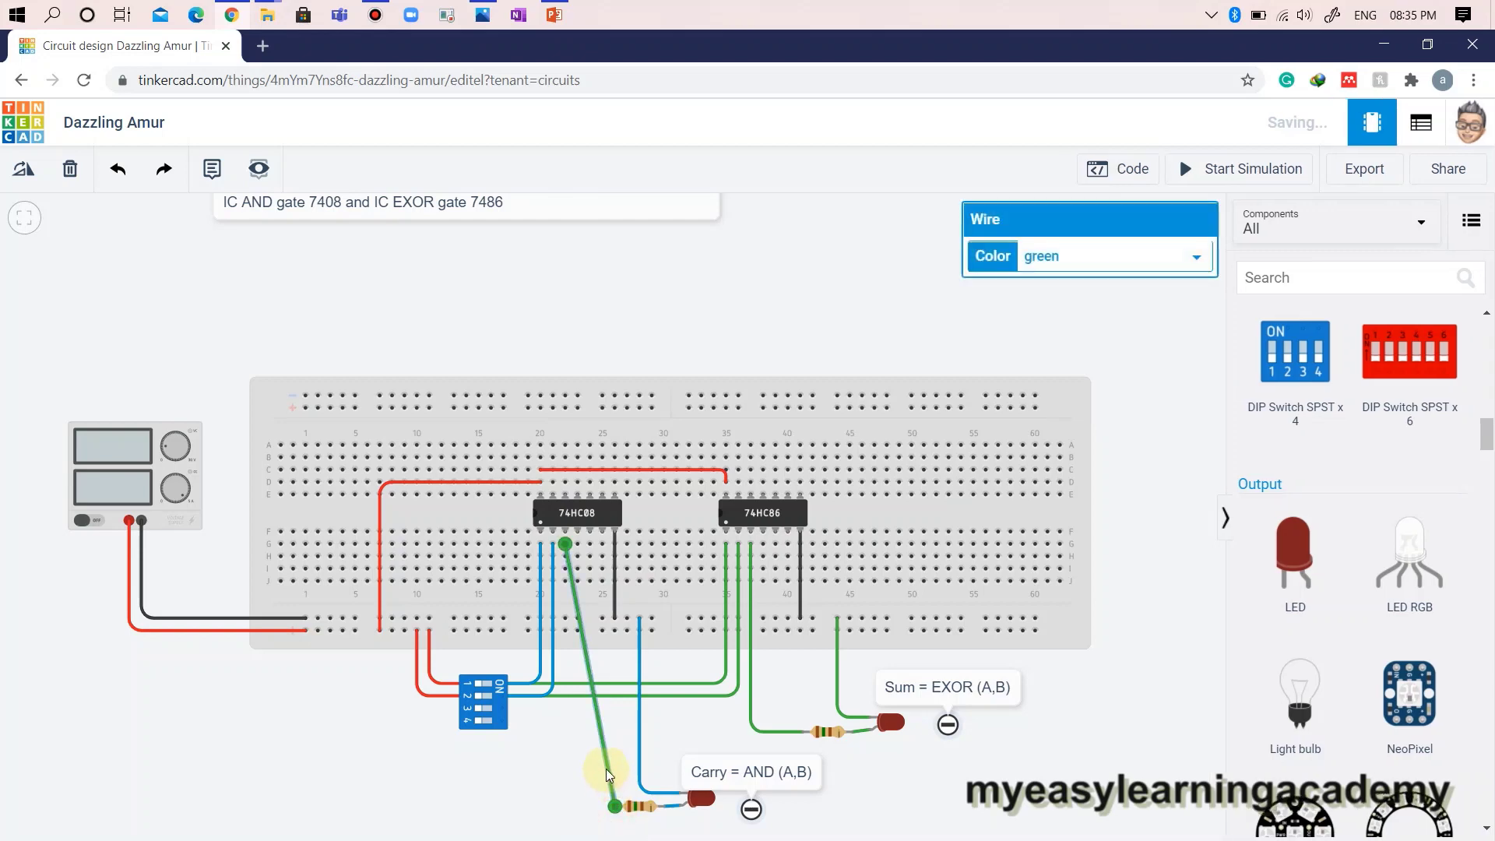
pyautogui.moveTo(608, 773); pyautogui.dragTo(568, 806)
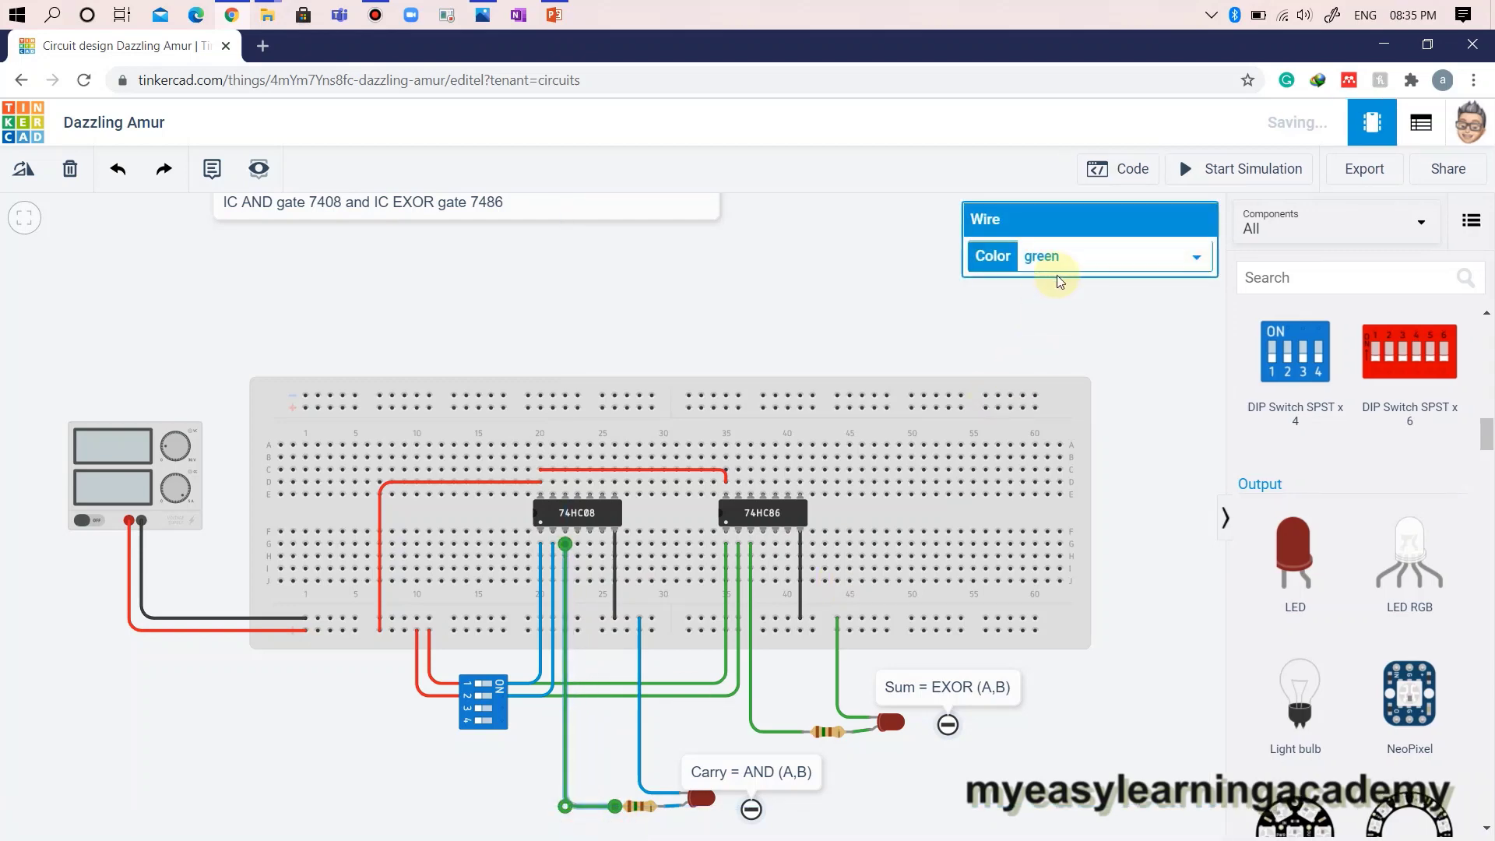
pyautogui.click(1068, 257)
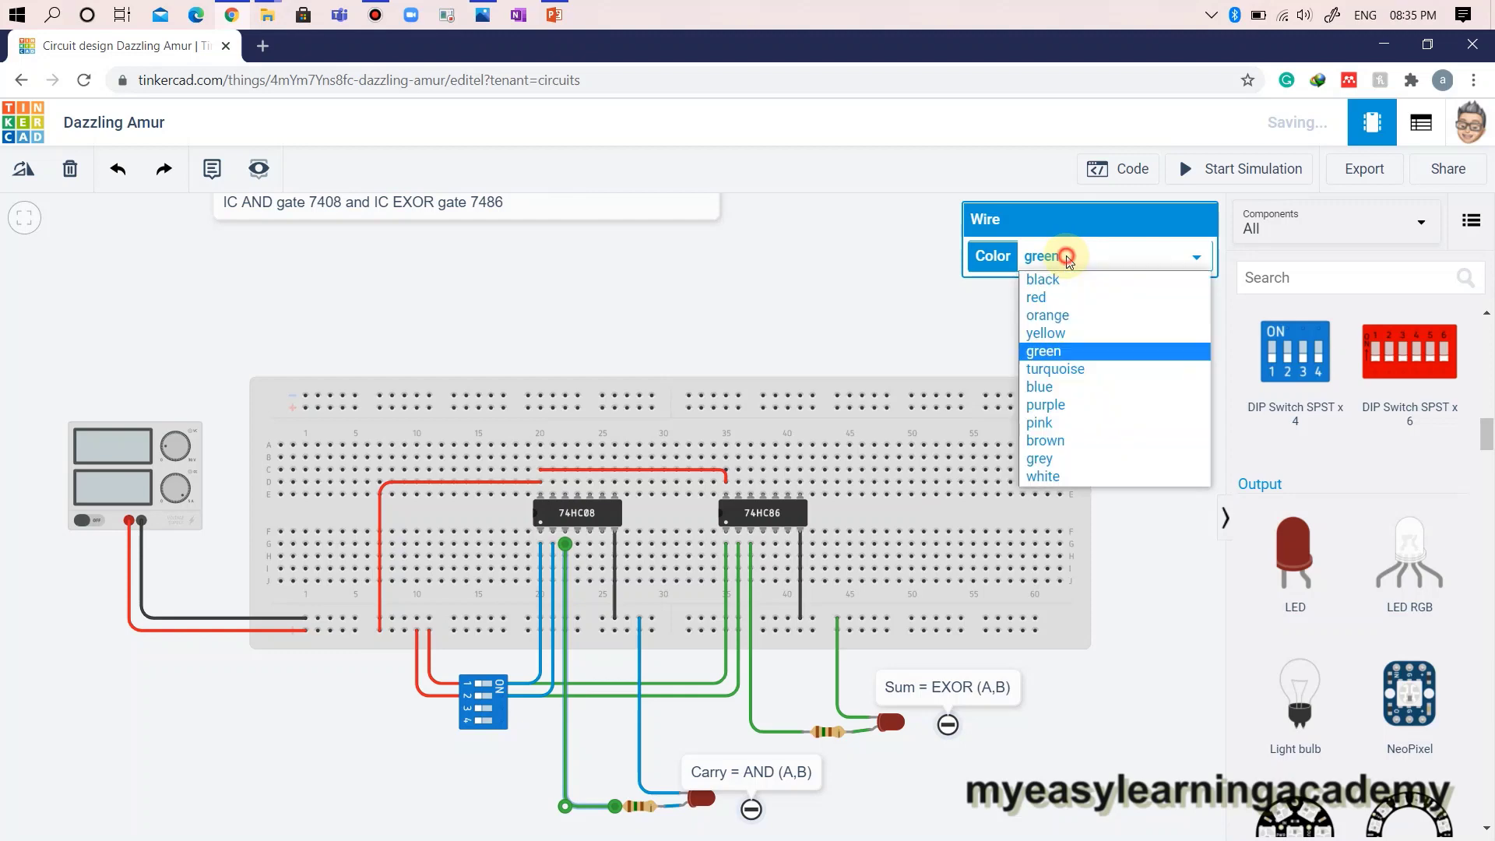
pyautogui.click(1073, 399)
pyautogui.click(1062, 750)
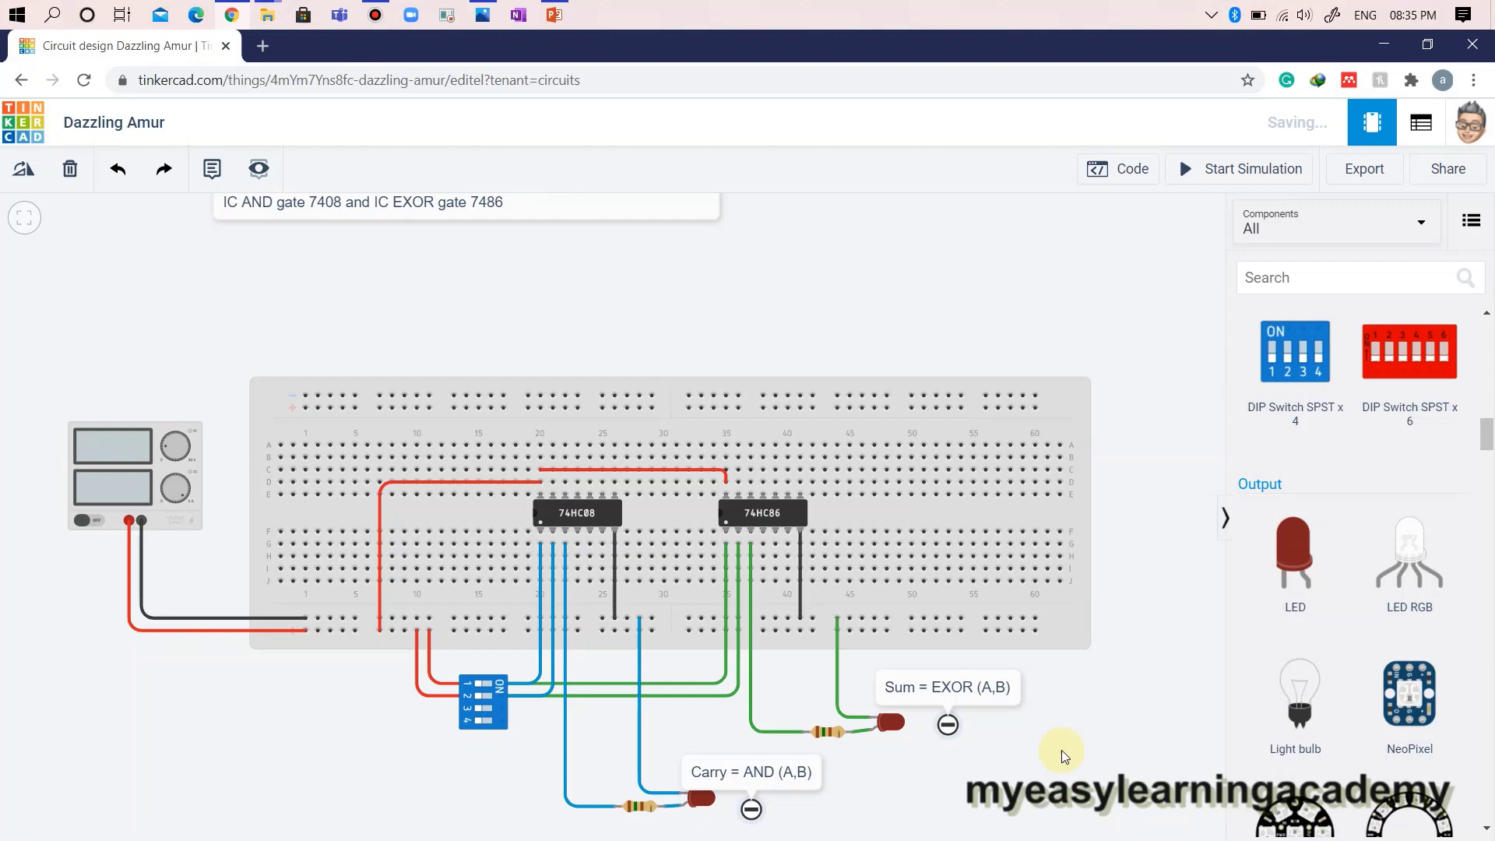
# - Nudge the Carry note slightly upward
pyautogui.click(756, 801)
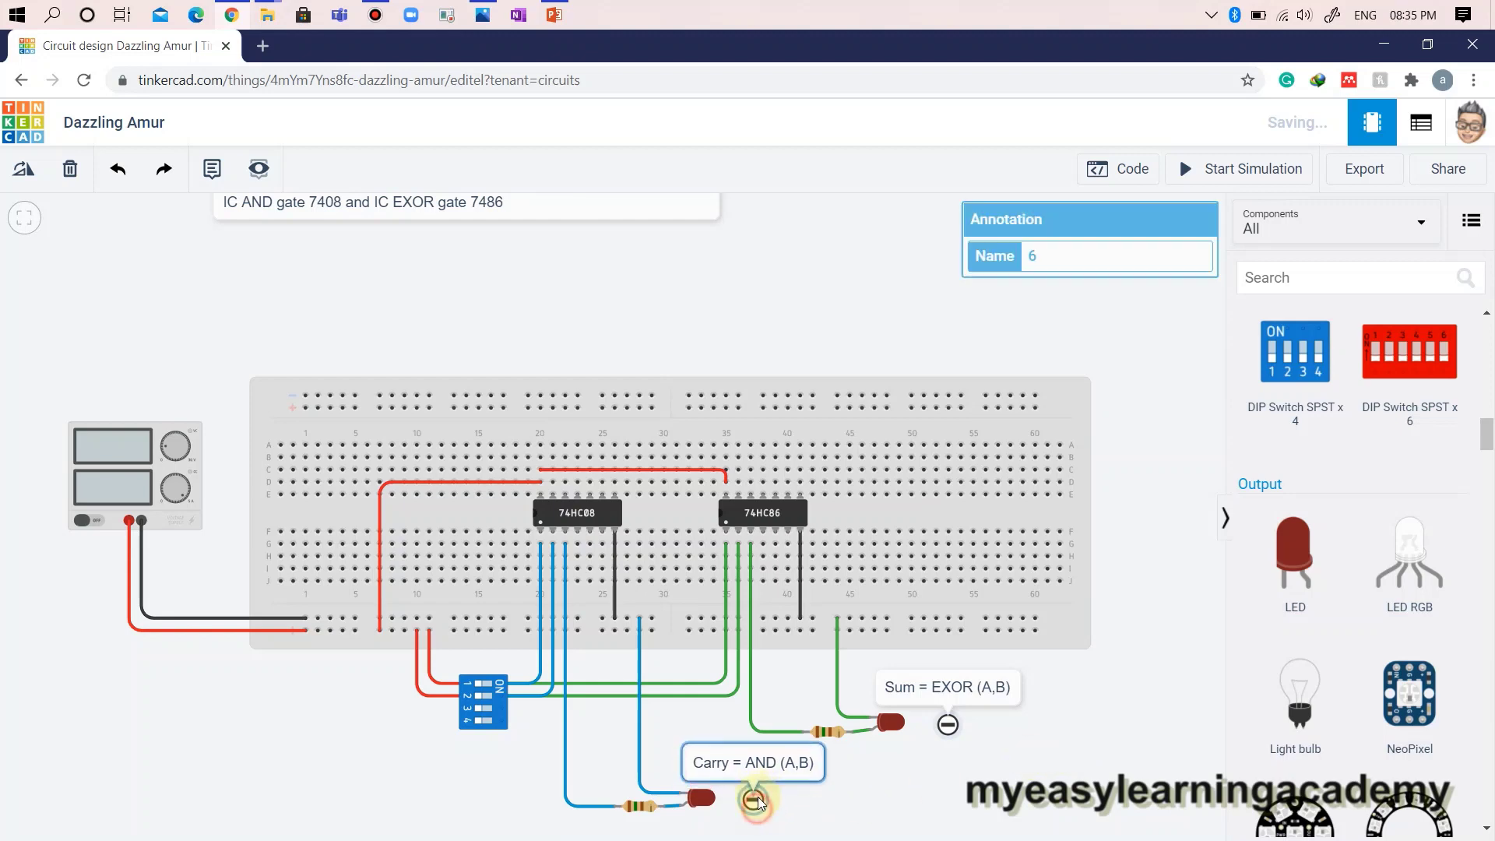
pyautogui.moveTo(758, 802); pyautogui.dragTo(751, 796)
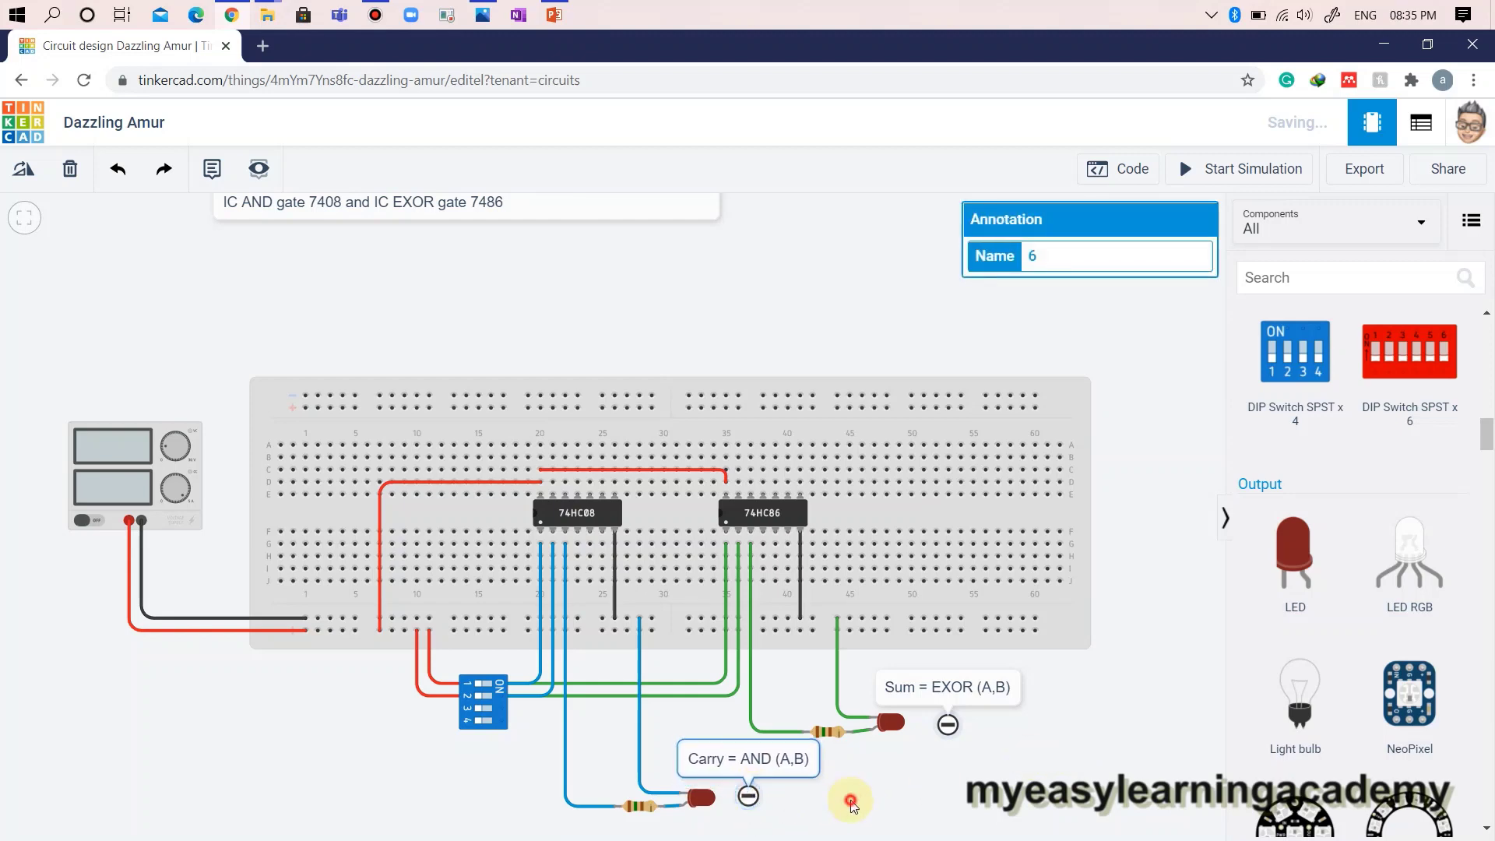
pyautogui.click(851, 804)
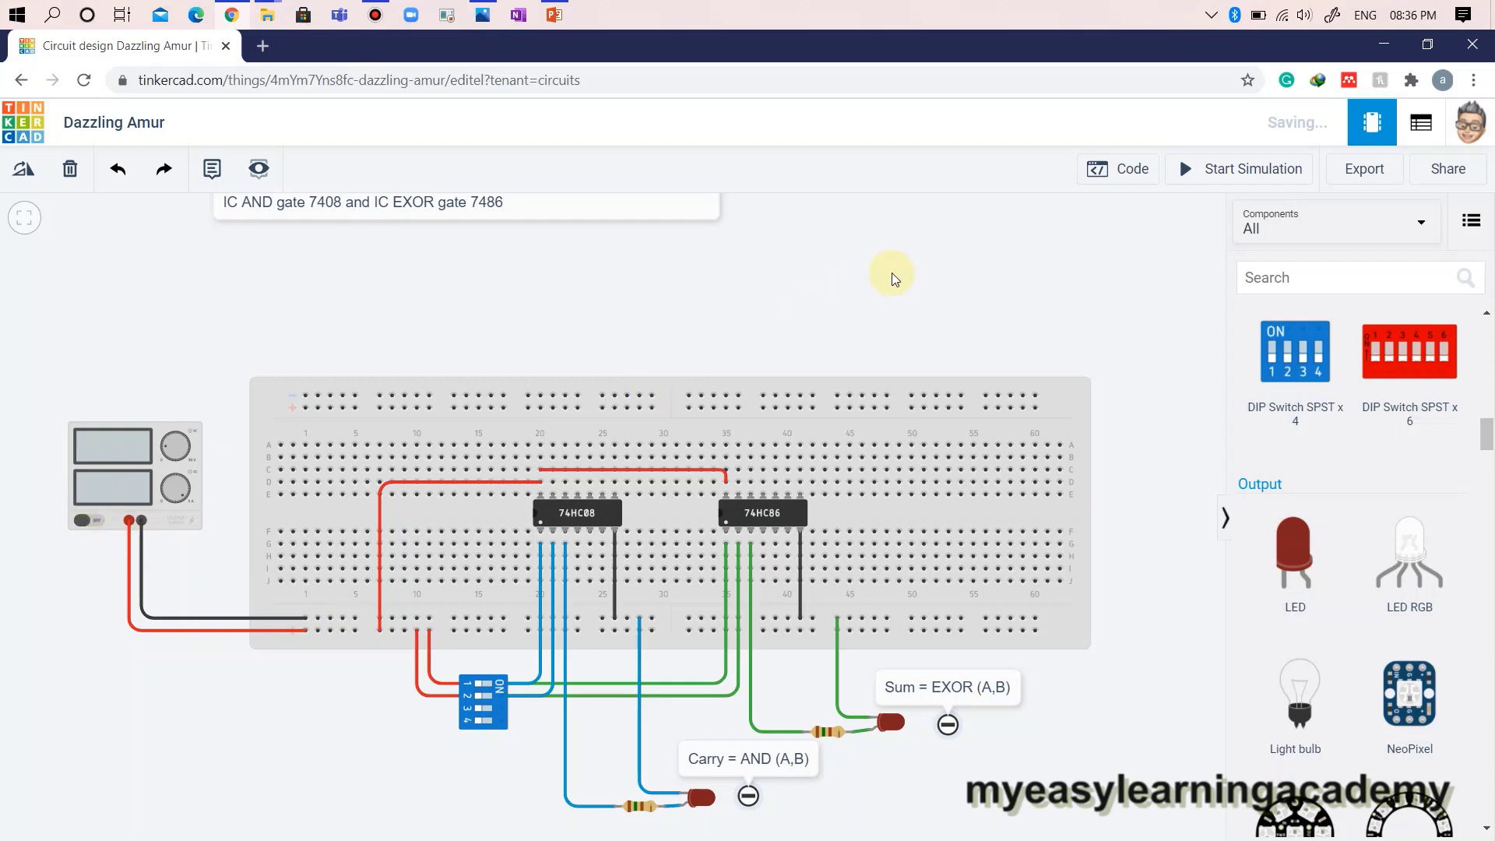
# - Start the simulation and switch inputs 1 and 2 on one at a time
pyautogui.click(1240, 169)
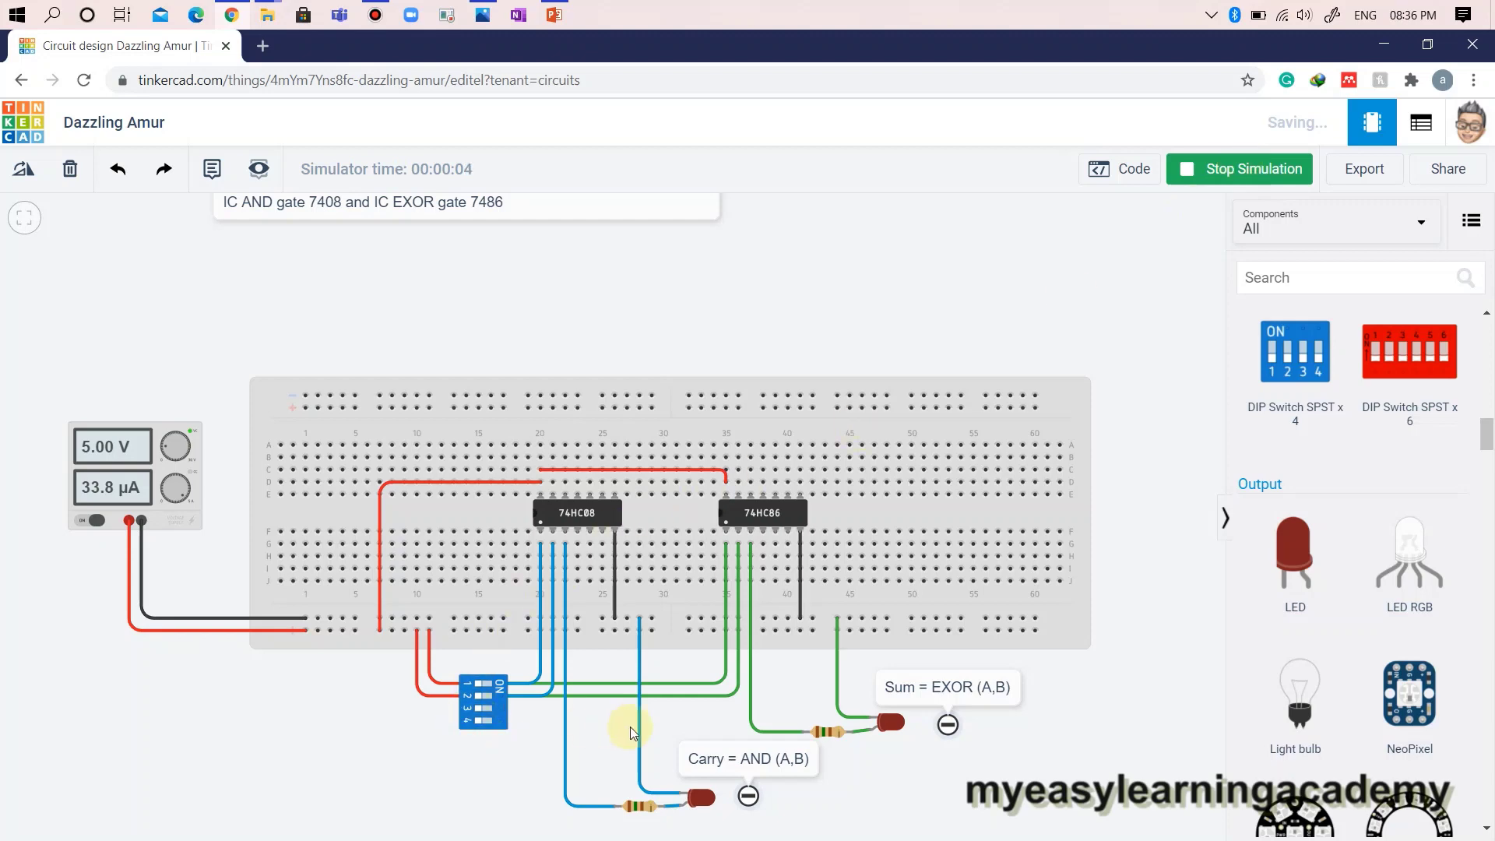
pyautogui.click(491, 685)
pyautogui.click(488, 685)
pyautogui.click(488, 695)
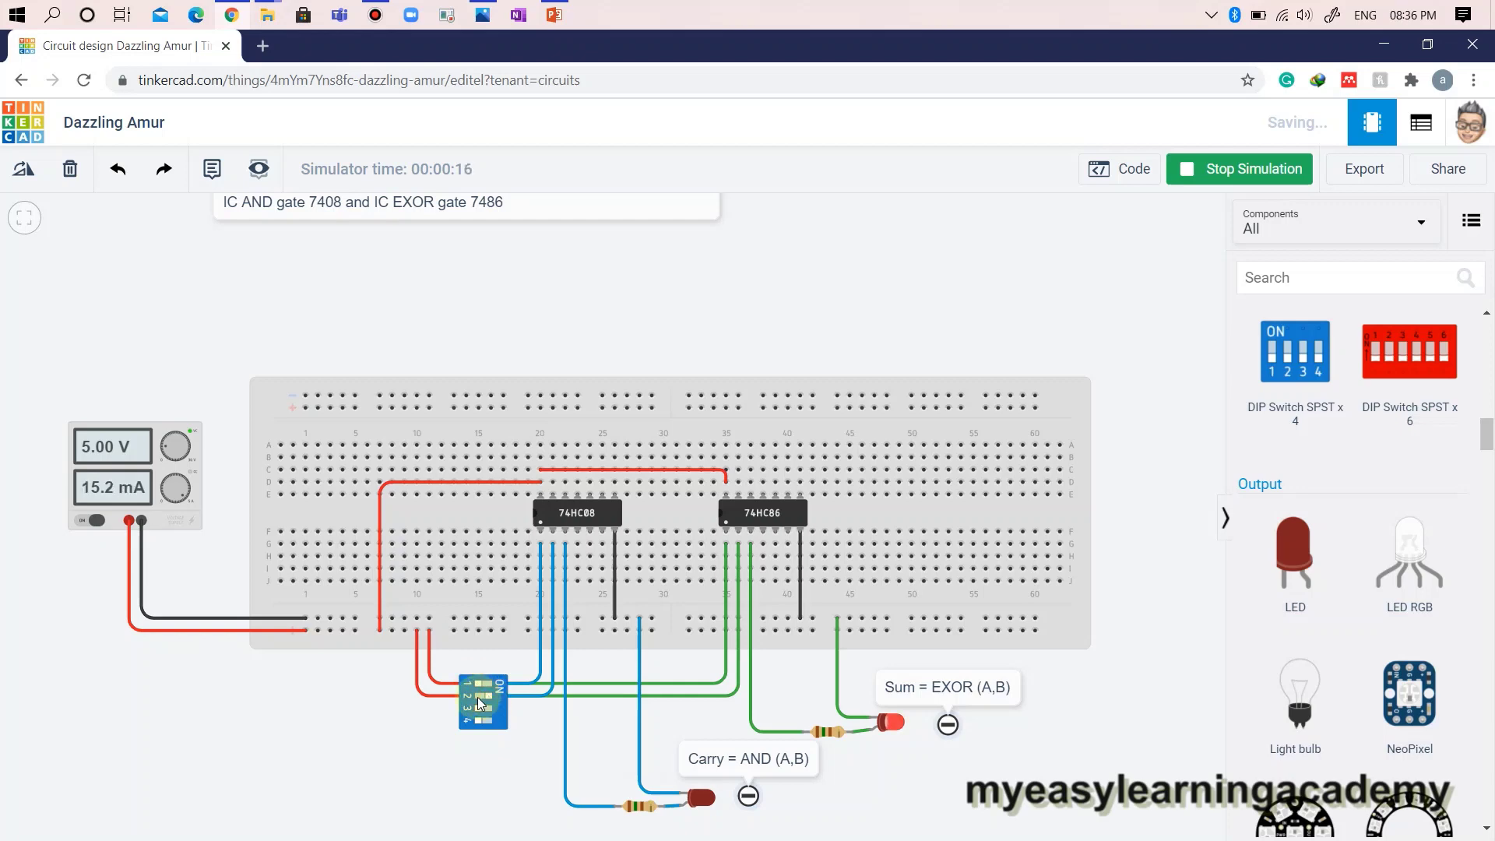
pyautogui.click(478, 699)
# - Try further switch combinations, ending with both inputs on so only Carry lights
pyautogui.click(491, 683)
pyautogui.click(491, 697)
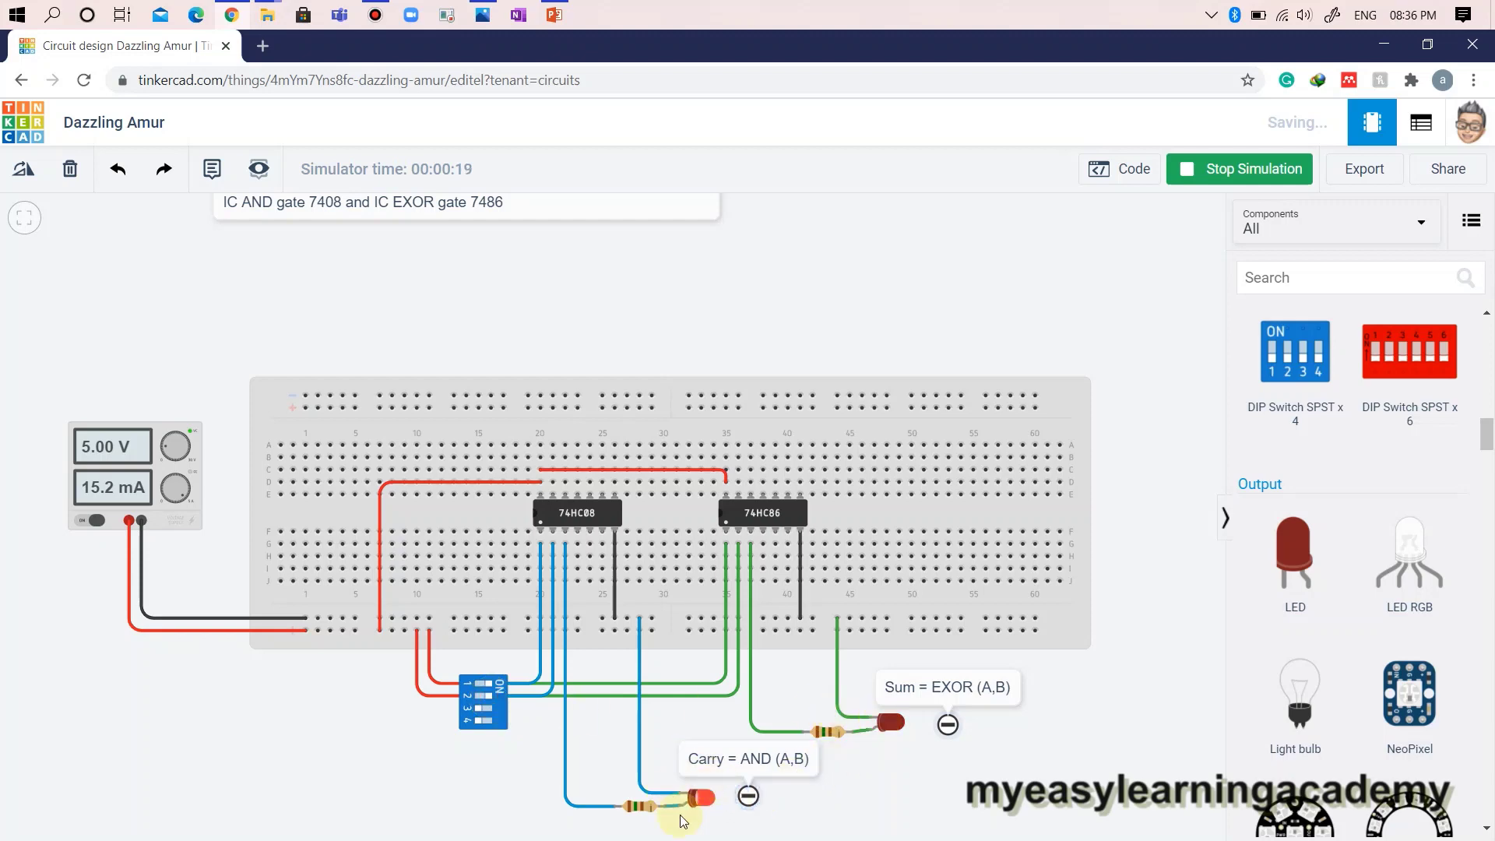
pyautogui.click(479, 690)
pyautogui.click(480, 688)
pyautogui.click(485, 687)
pyautogui.click(479, 689)
pyautogui.click(488, 696)
pyautogui.click(491, 685)
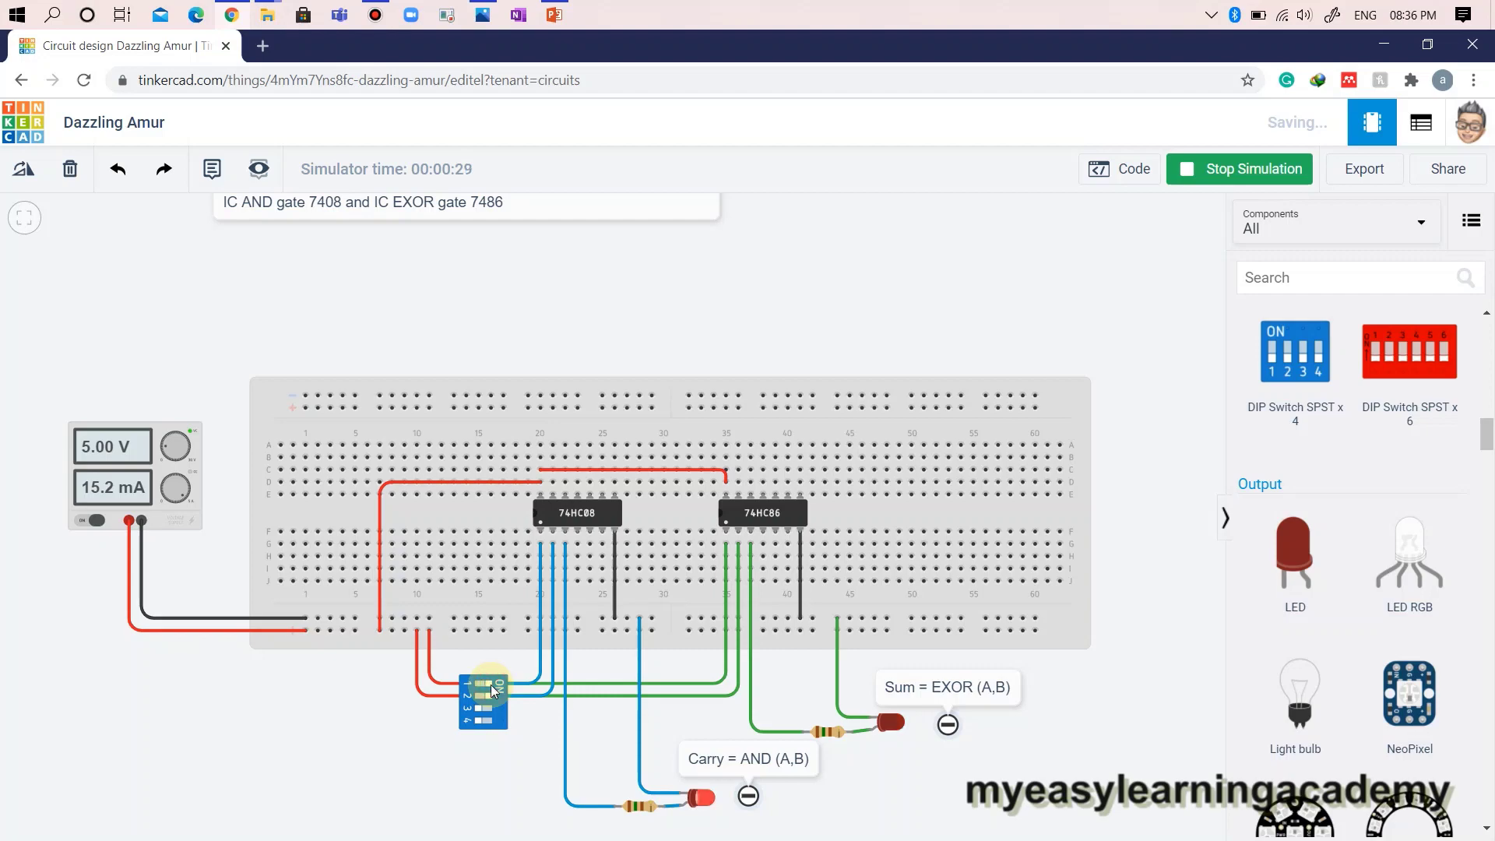